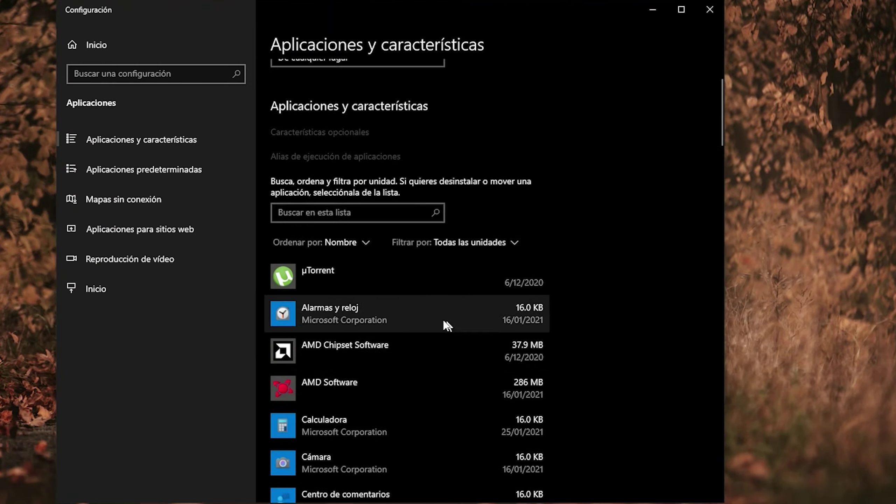
scroll(479, 344, down, 10)
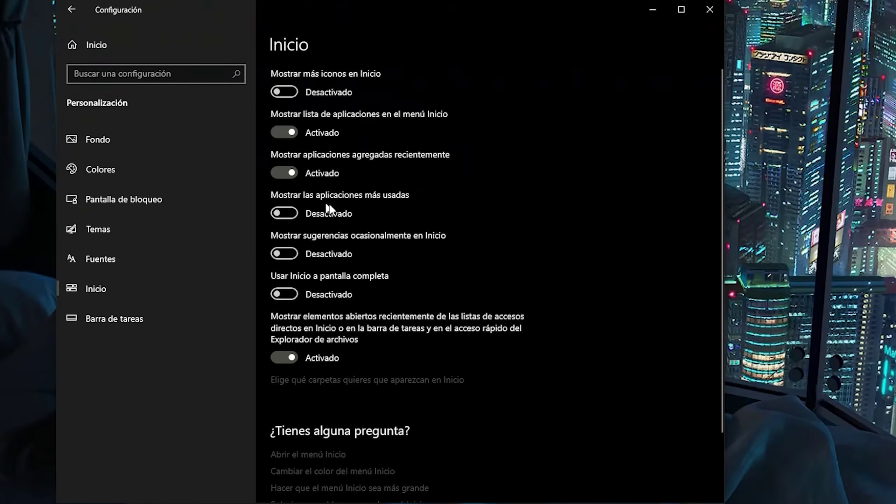
click(286, 132)
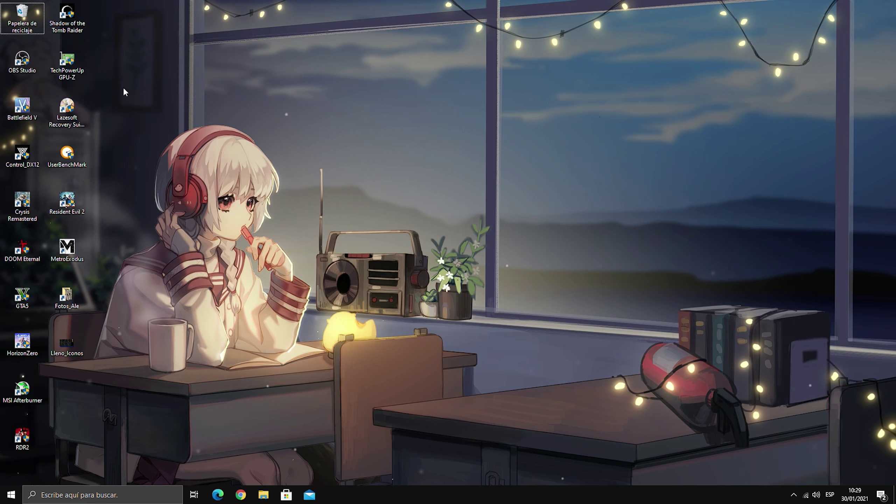
drag(128, 53, 624, 399)
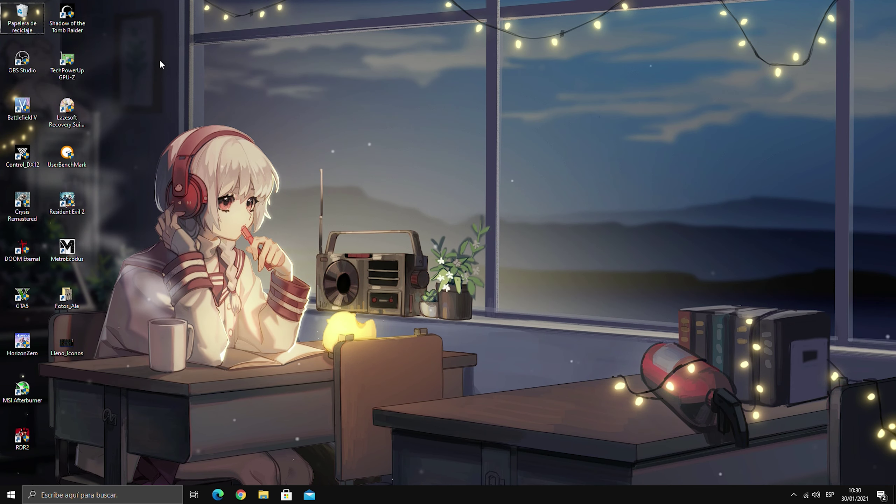
drag(169, 15, 15, 448)
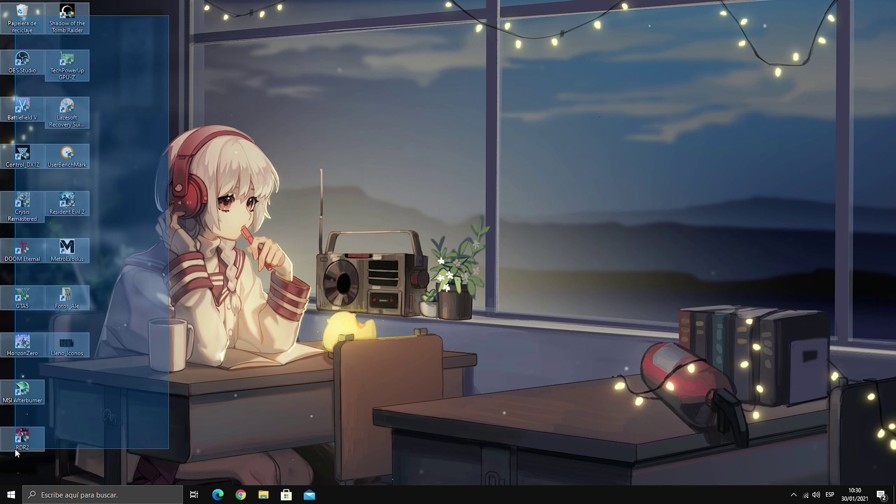
click(208, 383)
click(211, 380)
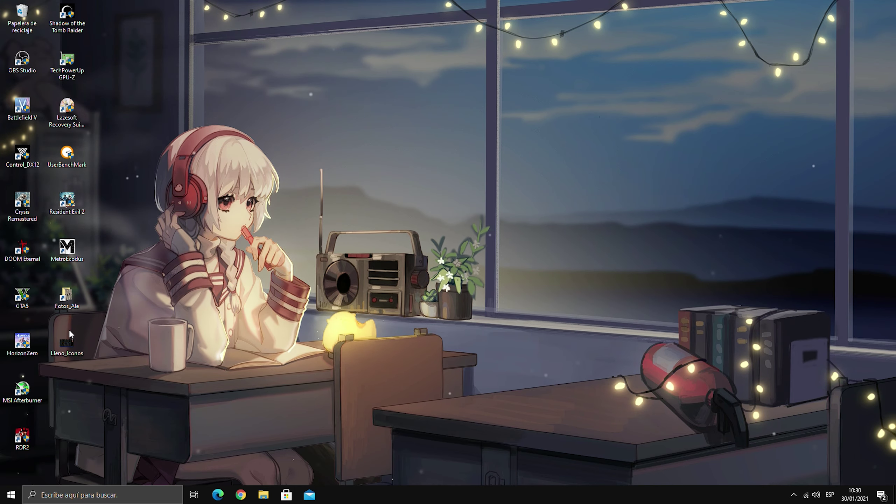
- Open the Lleno_Iconos image from the desktop to examine a desktop crowded with icons, and close it
double_click(72, 347)
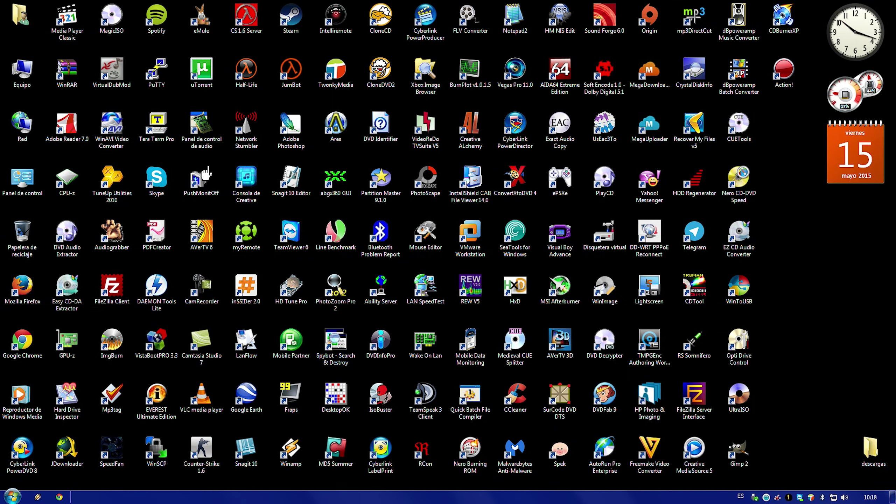
click(886, 7)
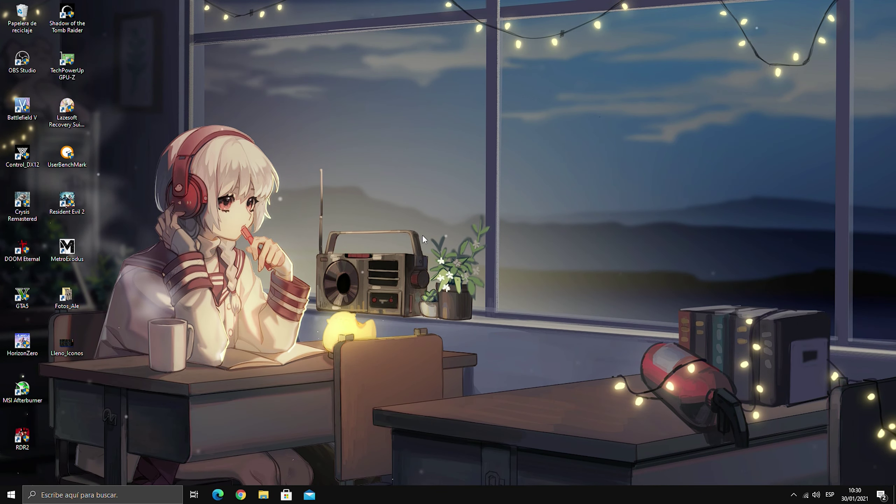
- Open the Fotos_Ale folder, enlarge its window and browse its photos and videos as large thumbnails
double_click(66, 296)
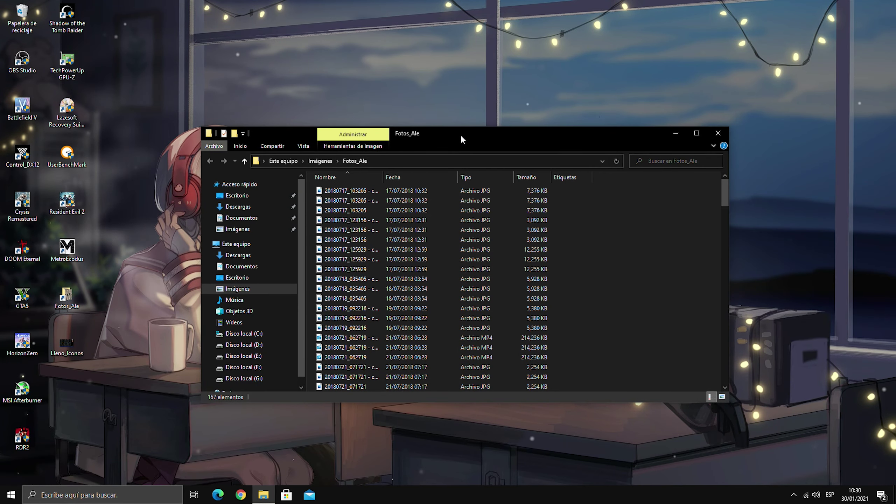
drag(462, 138, 385, 50)
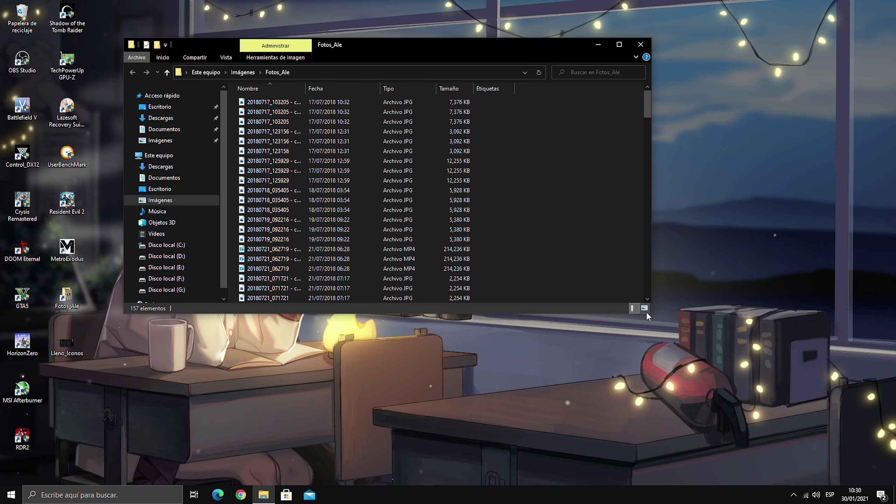
click(644, 307)
drag(651, 313, 693, 428)
scroll(600, 299, down, 10)
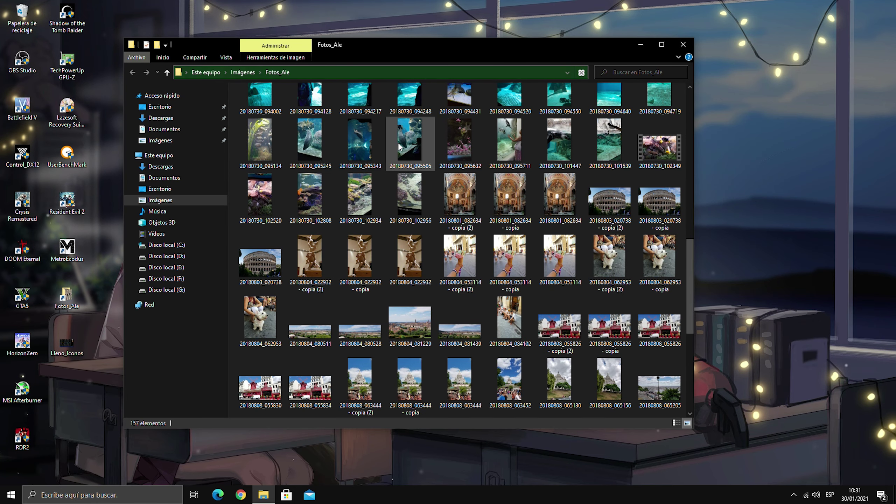
scroll(459, 169, down, 5)
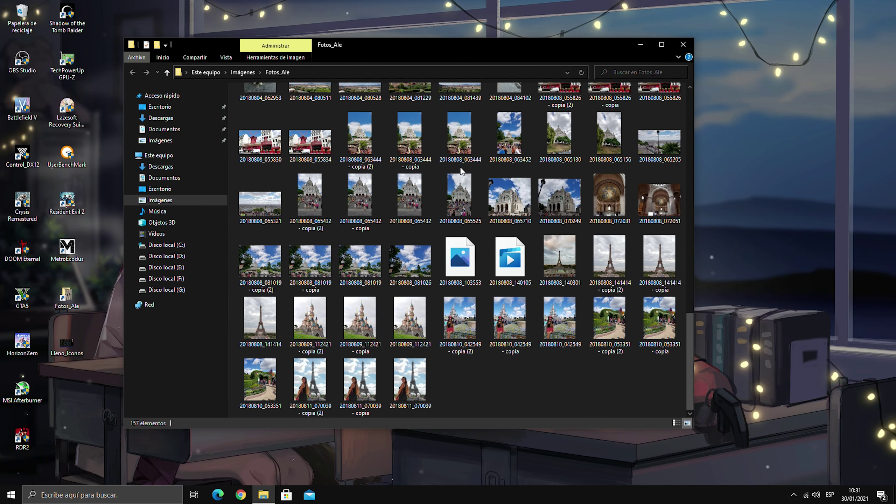
- Switch the Fotos_Ale folder back to the details list and close its window
click(675, 422)
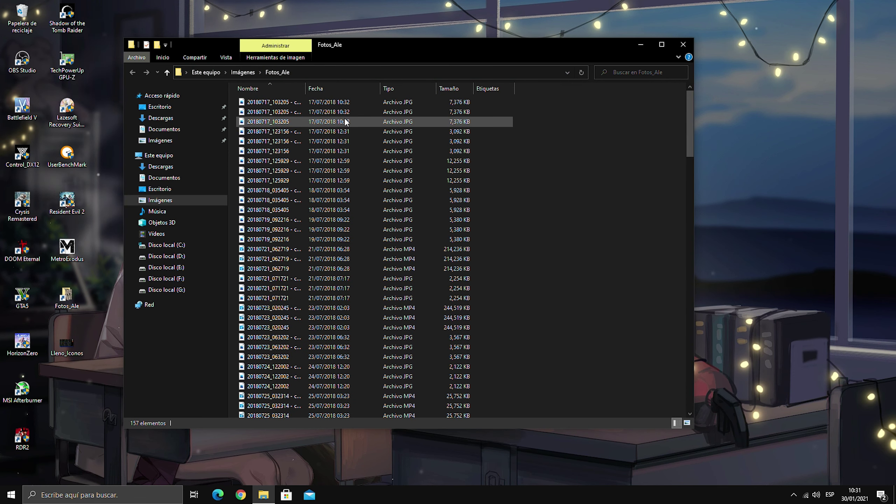
click(683, 45)
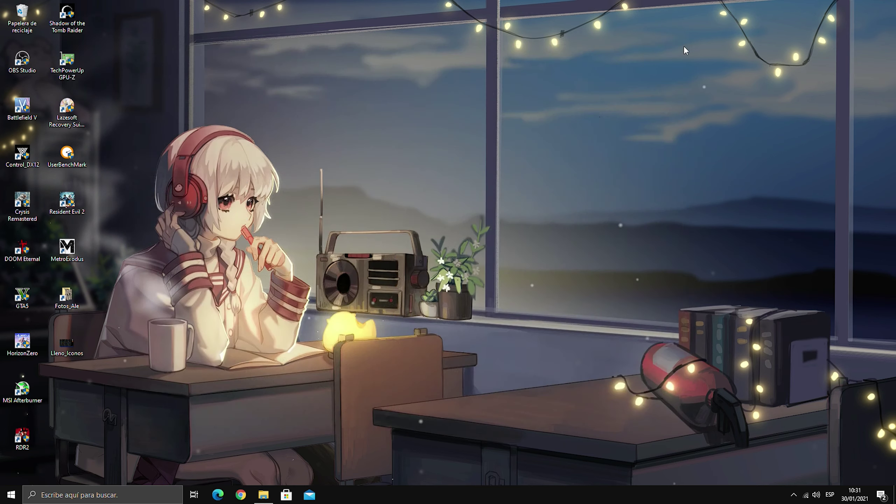
click(464, 128)
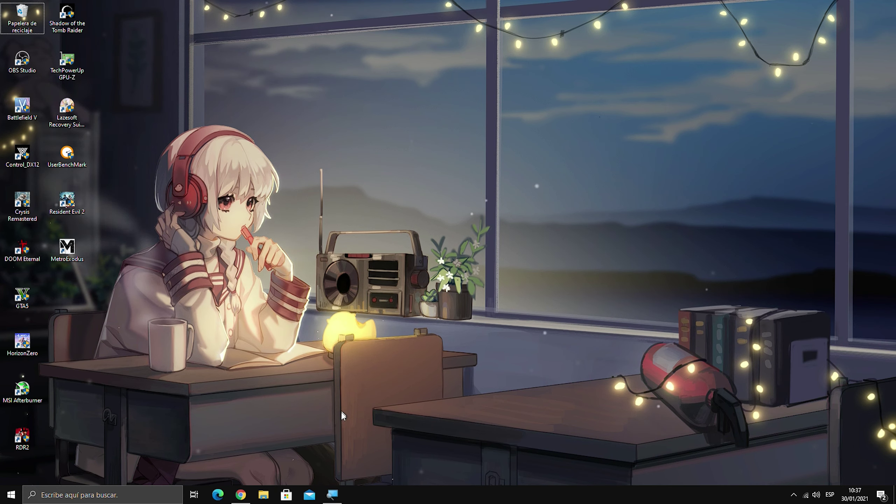
- Open the Task Manager and display the list of programs that launch at startup
right_click(366, 498)
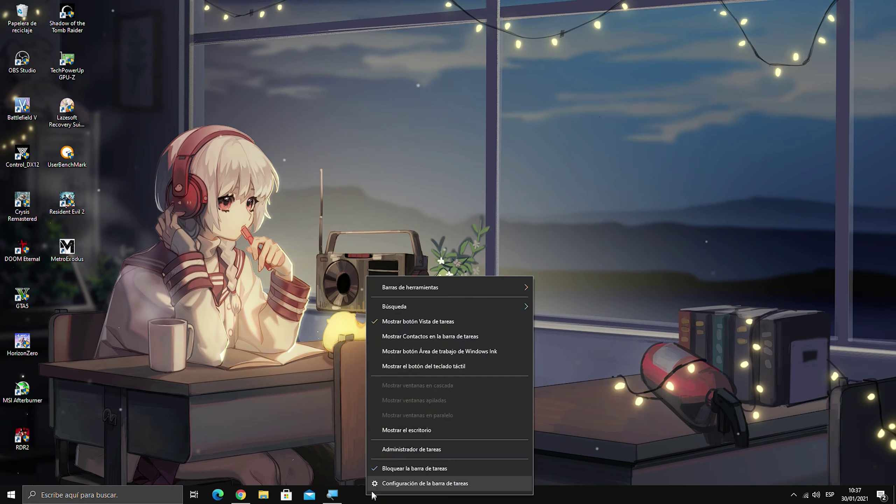
click(404, 450)
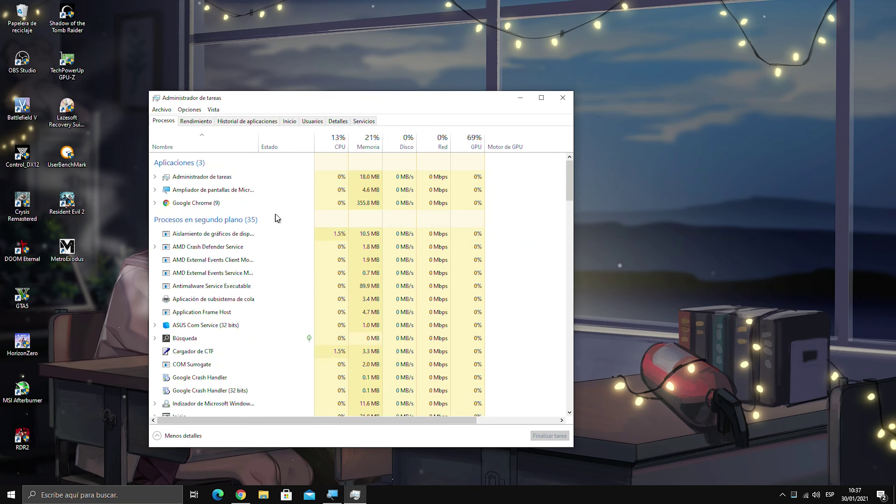
drag(291, 97, 281, 80)
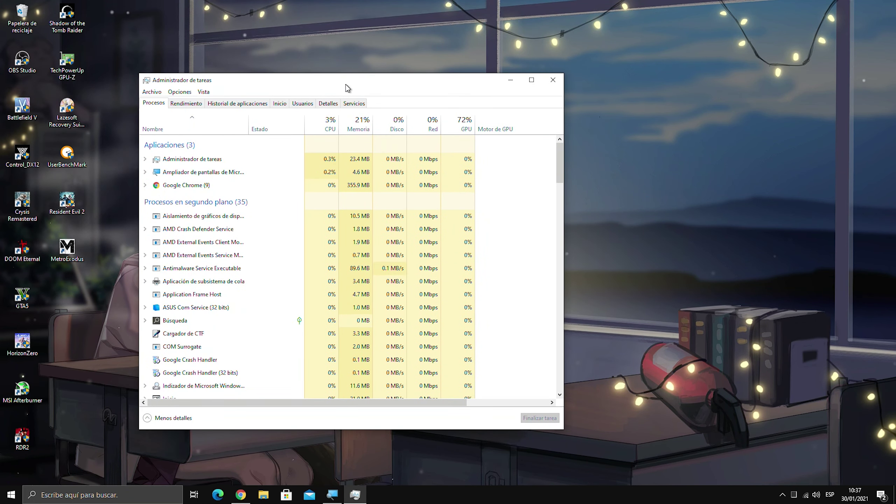
click(288, 103)
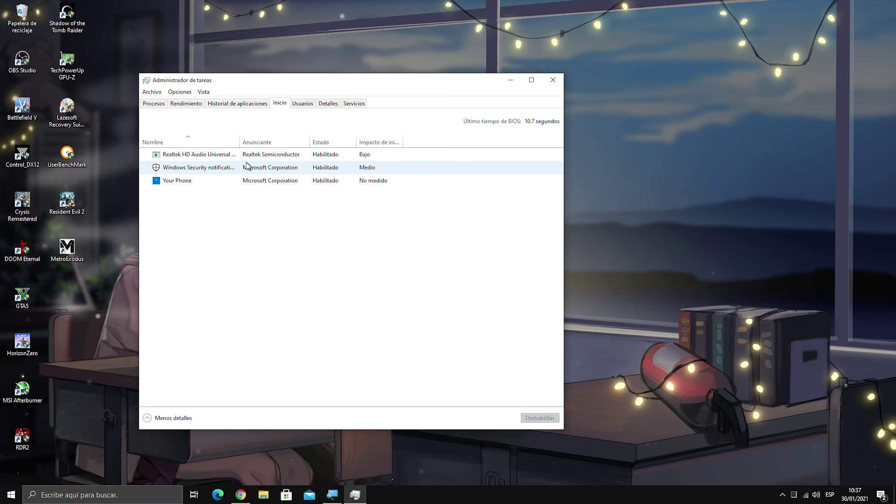
- Disable Your Phone in the startup programs list and close the Task Manager
click(195, 157)
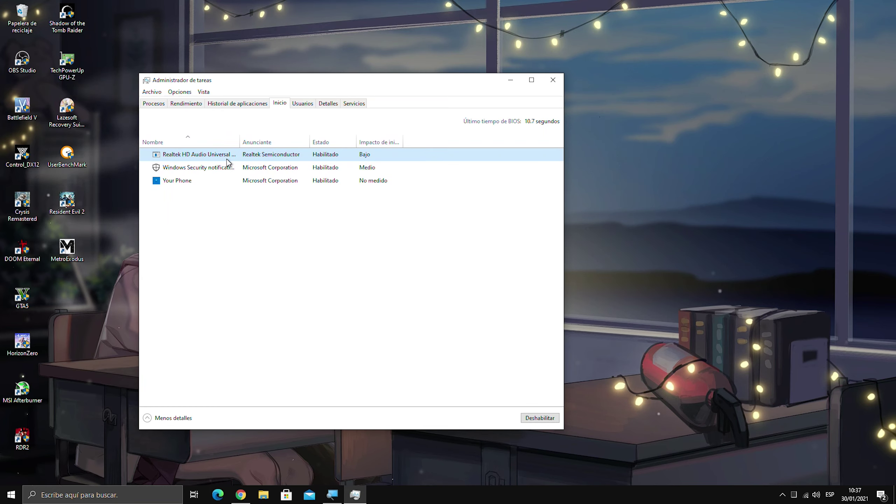
click(258, 171)
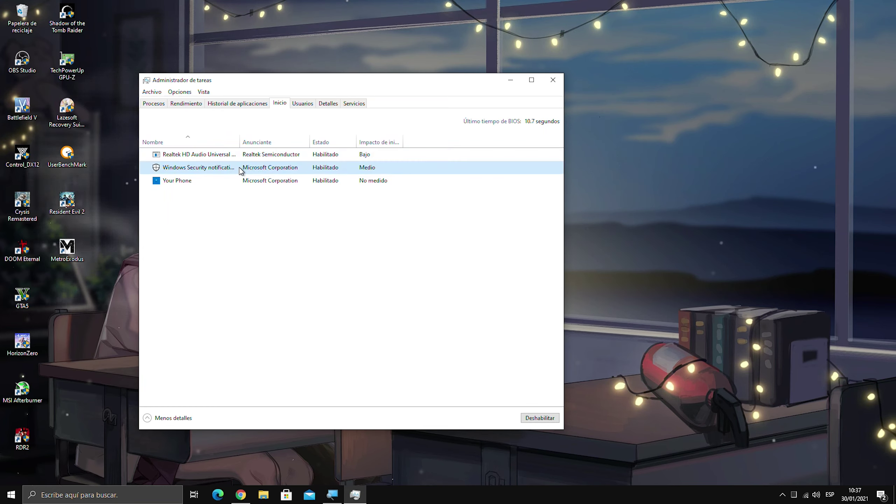
click(243, 182)
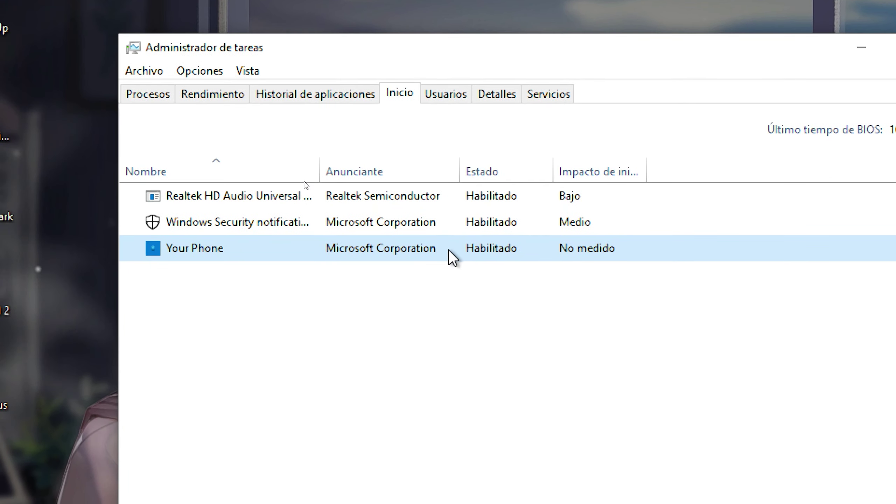
right_click(452, 257)
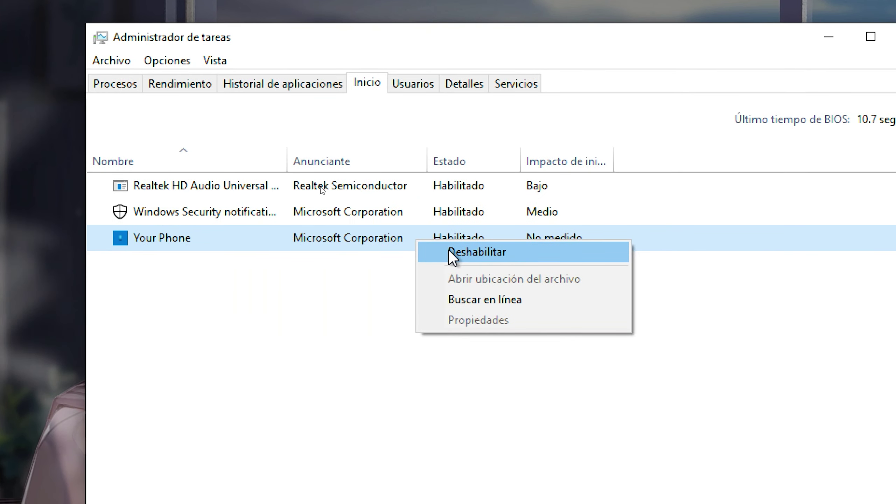
click(450, 252)
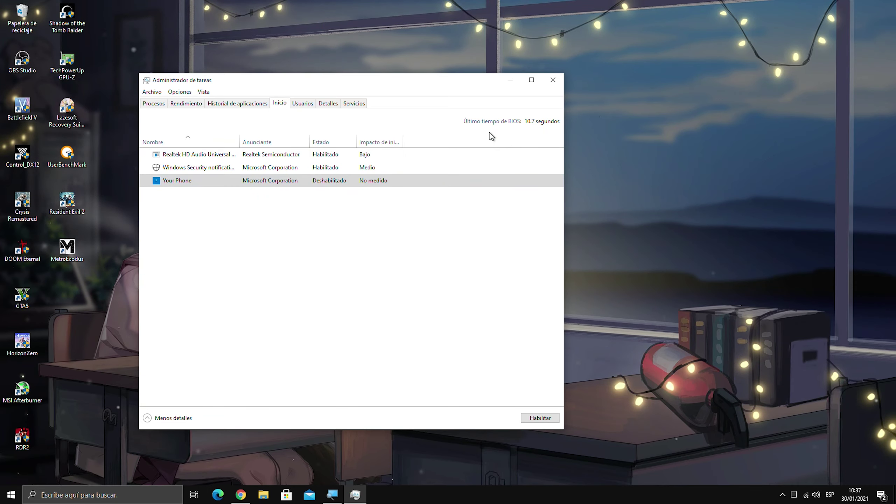
click(551, 81)
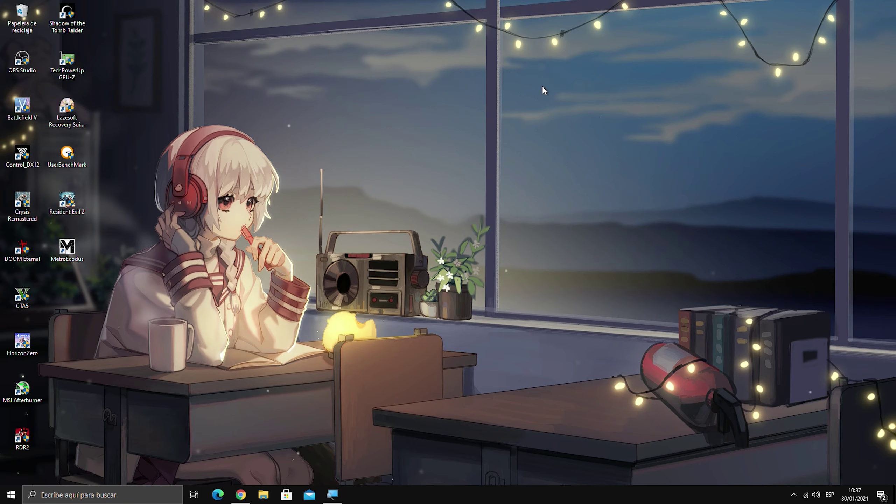
- Search Windows for "energia" and reach the settings for the power button behaviour in Opciones de energía
click(53, 495)
text(energia)
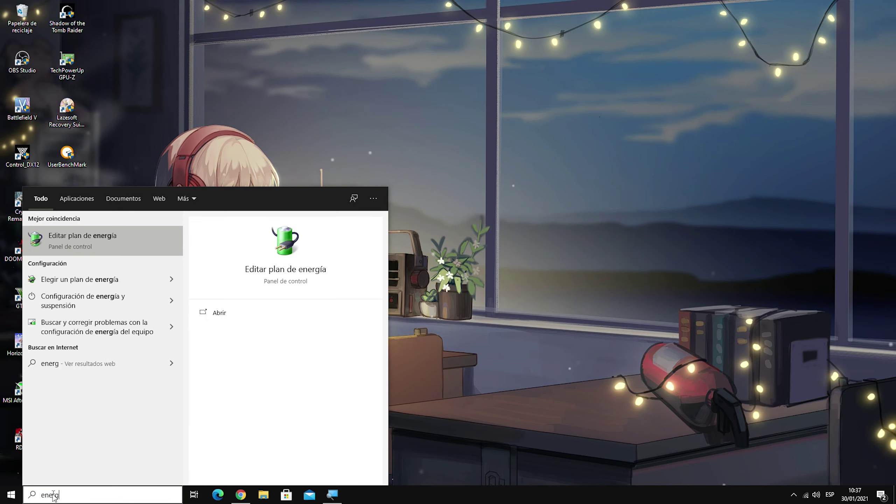
click(70, 242)
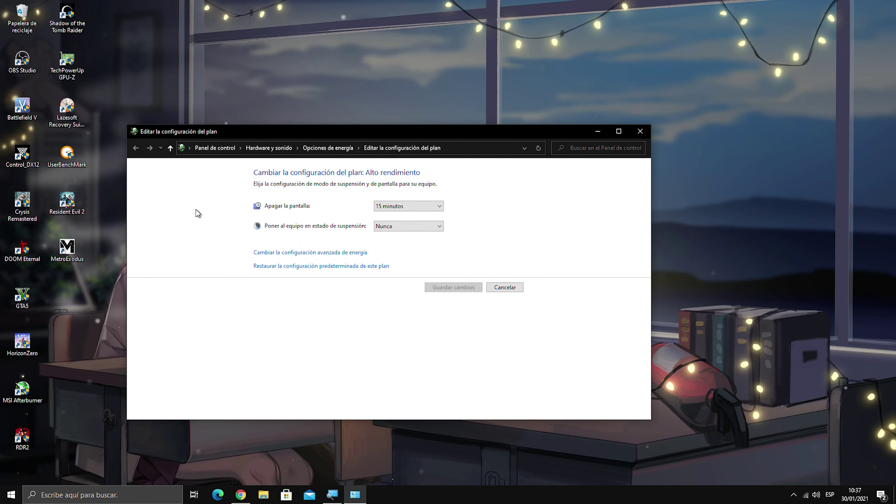
click(328, 148)
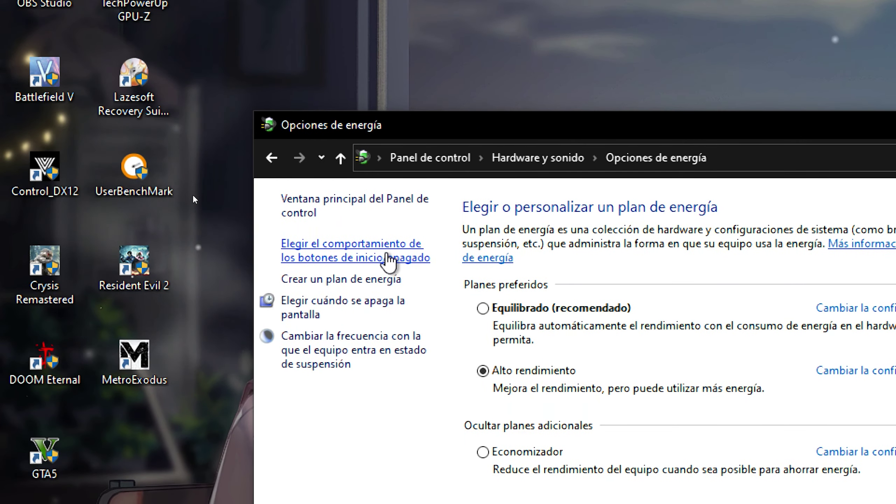
click(388, 259)
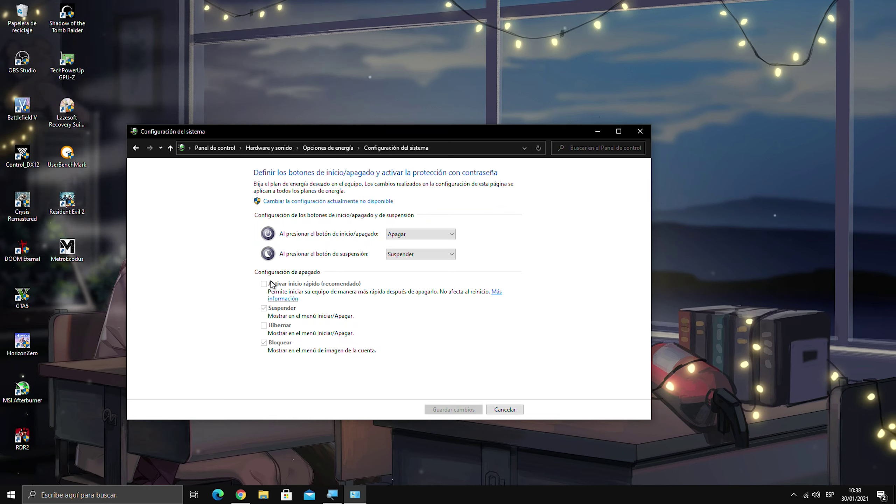
- Unlock the unavailable shutdown settings, enable "Activar inicio rápido", save the changes and close the power options
click(303, 204)
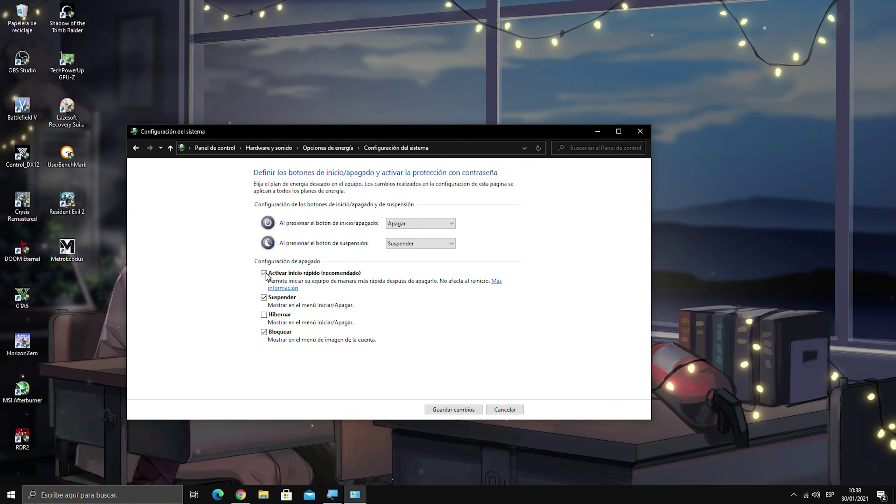
click(471, 411)
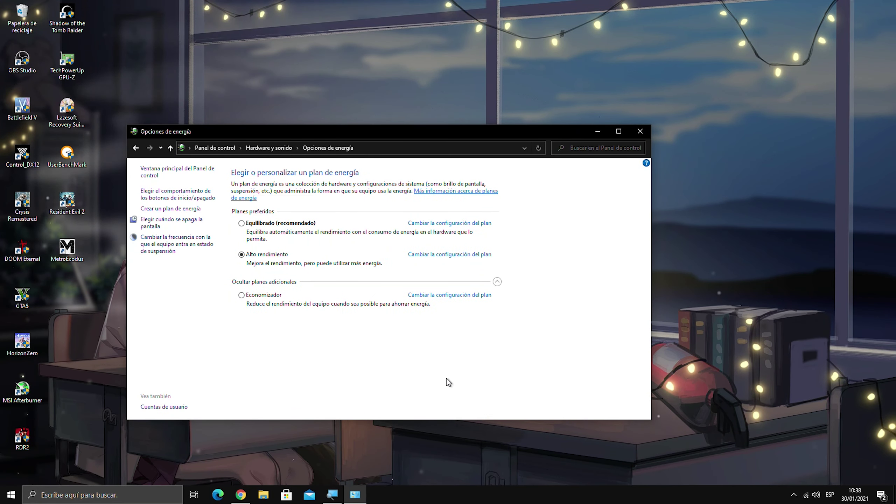
click(640, 132)
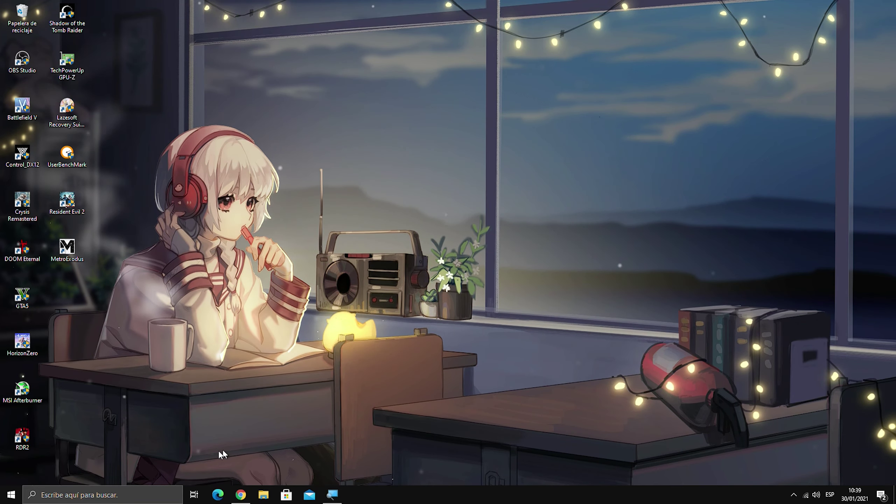
- Search Windows for "aplicaciones en segundo plano" and open that system settings page
click(150, 490)
text(a)
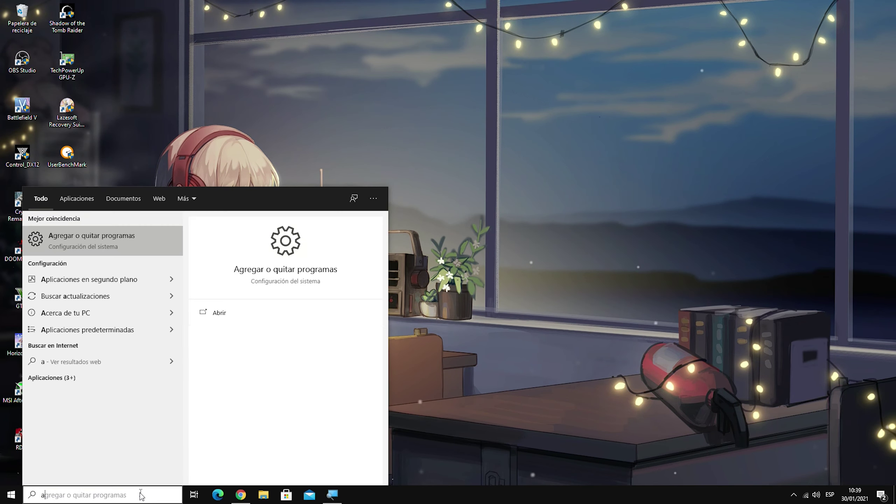
text(plicaciones)
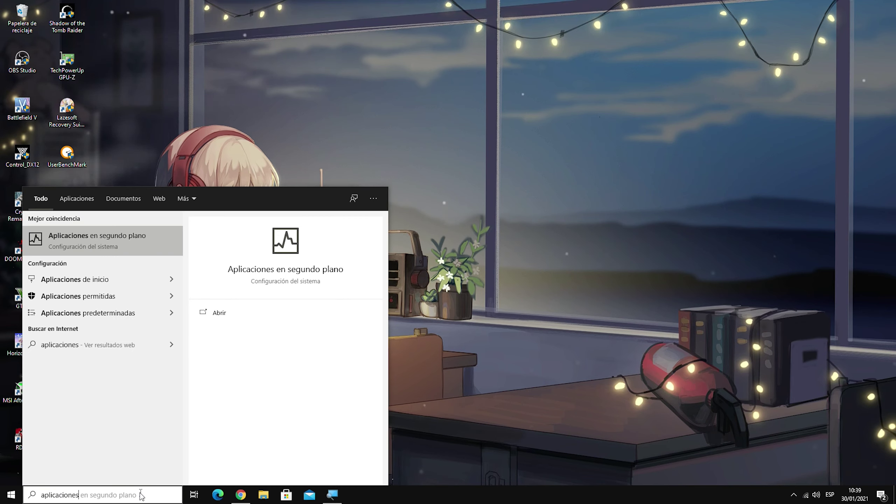
text( en segundo)
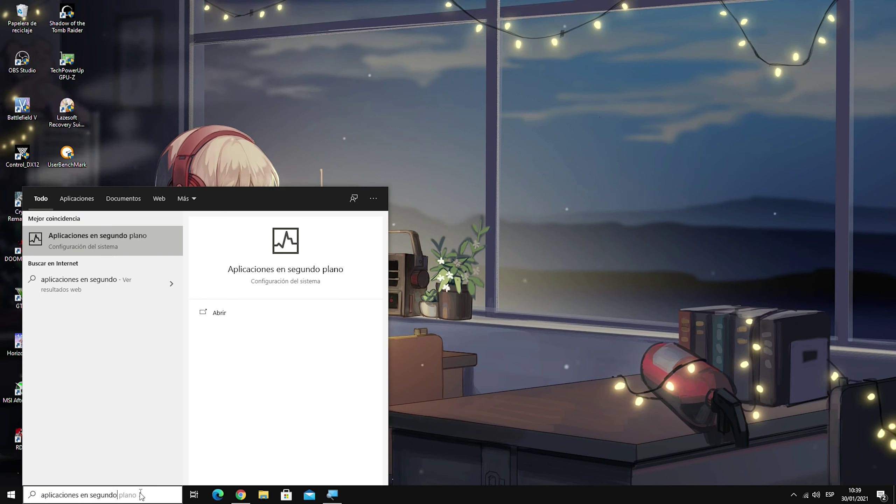
text( plano)
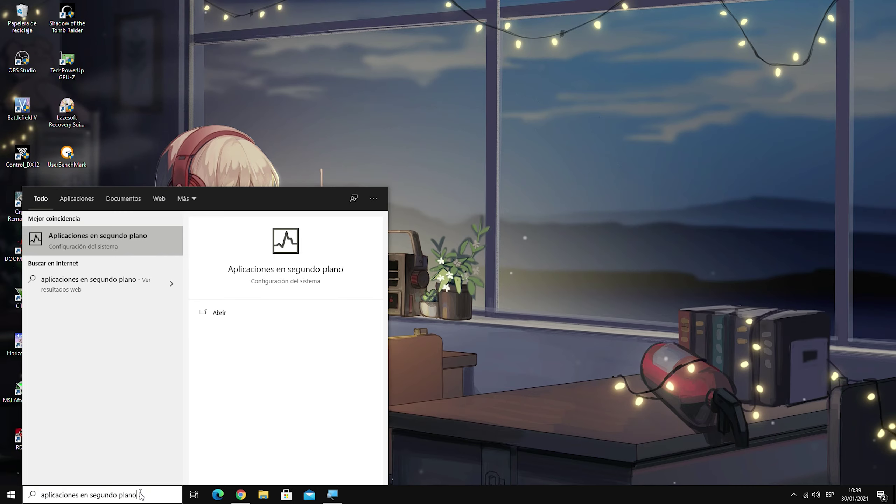
click(110, 250)
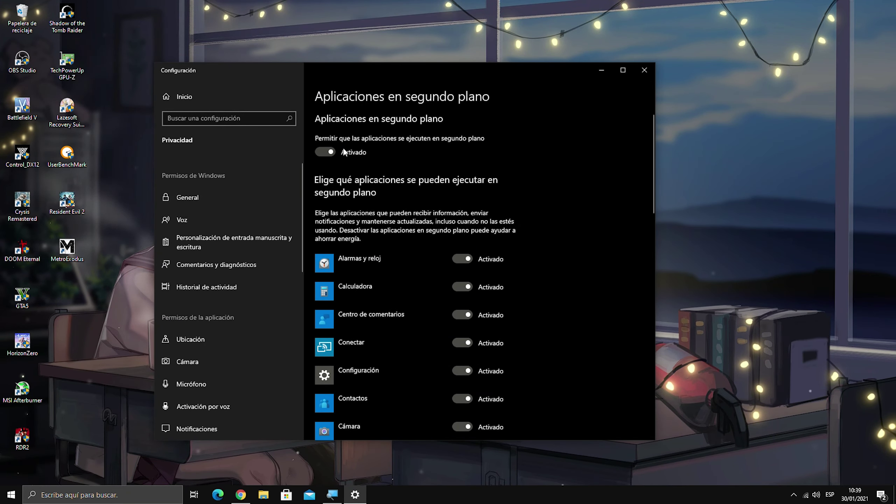
- Disable background execution for Alarmas y reloj, Calculadora, Contactos and El tiempo in the app list
scroll(425, 206, down, 2)
scroll(444, 208, up, 2)
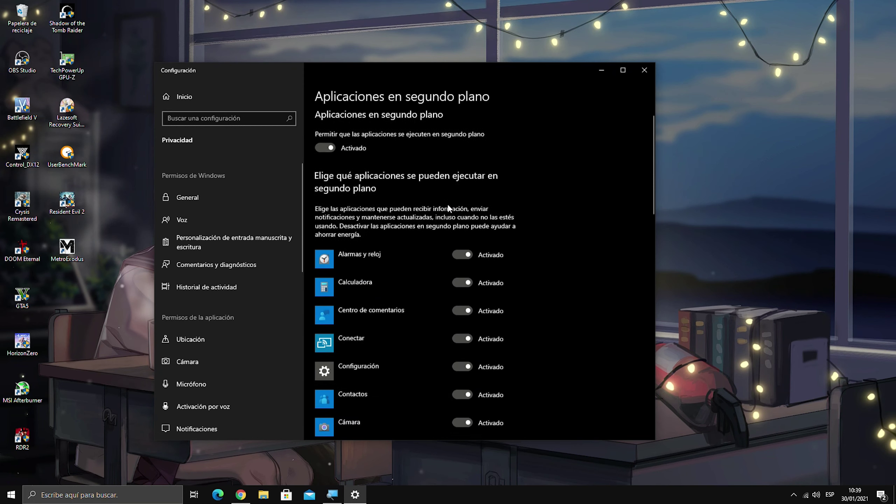
scroll(457, 279, down, 2)
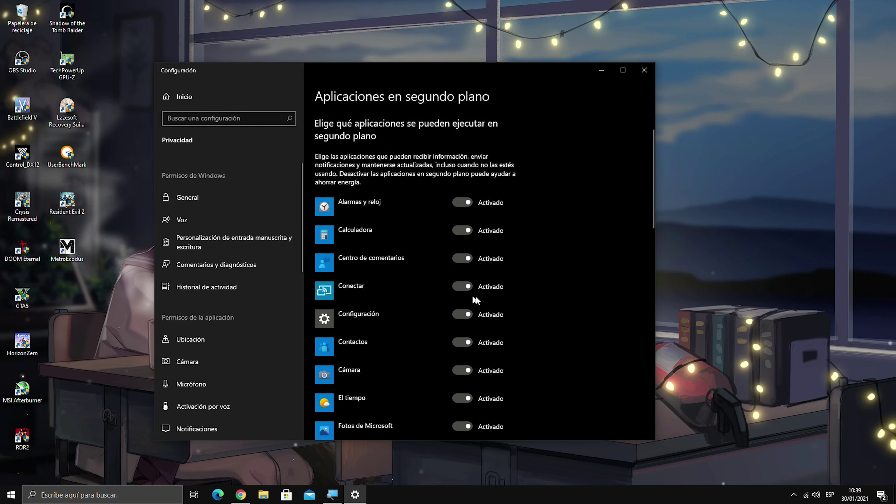
scroll(477, 297, down, 2)
scroll(479, 303, down, 8)
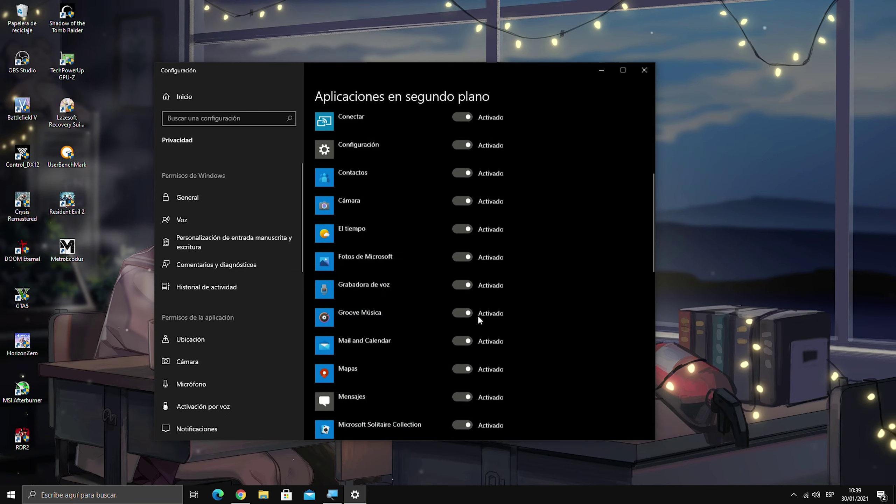
scroll(479, 324, down, 11)
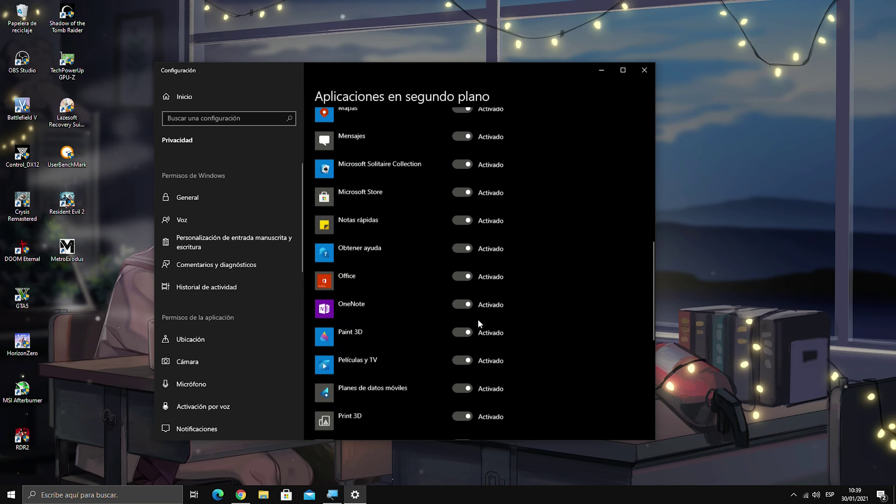
scroll(480, 323, up, 20)
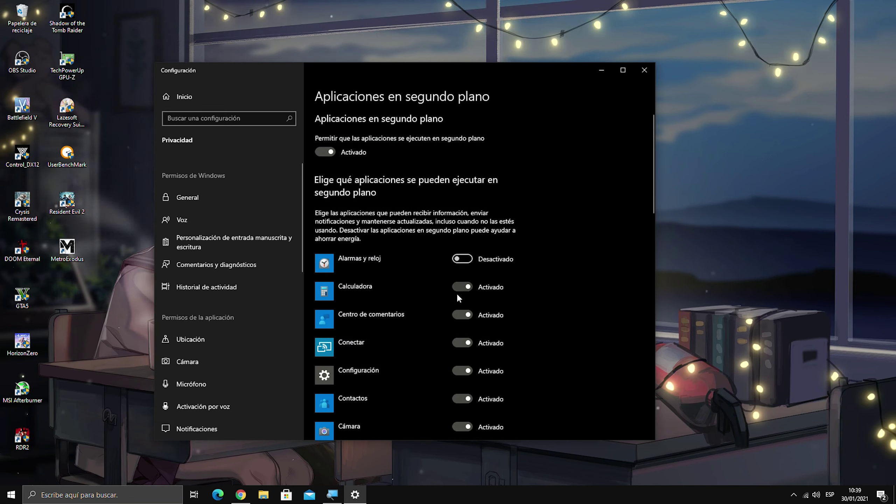
click(465, 289)
scroll(466, 295, down, 2)
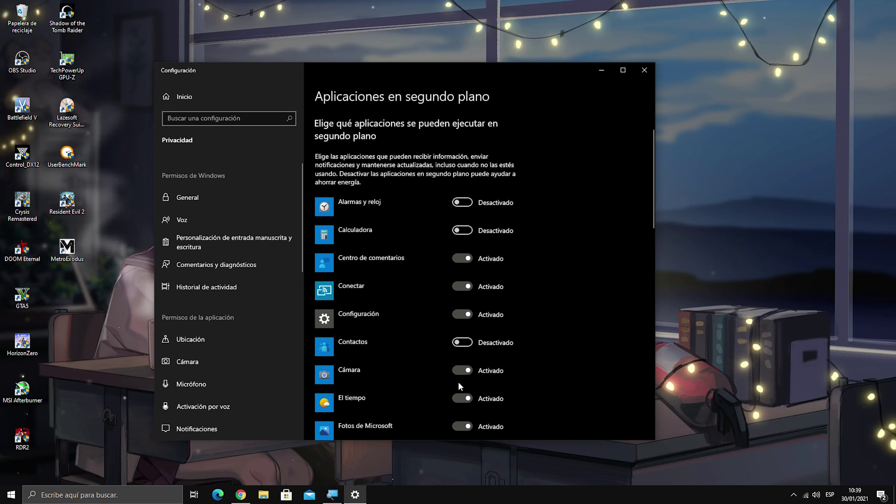
click(461, 399)
scroll(459, 353, down, 4)
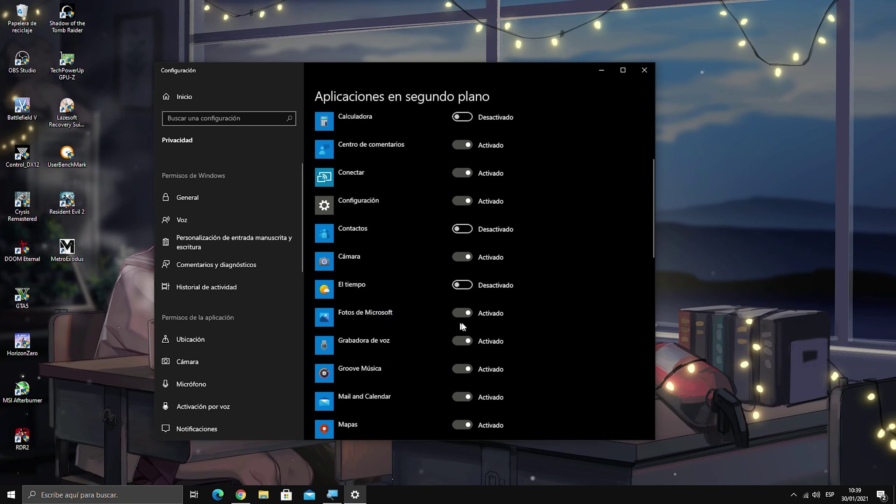
- Disable background execution for Mail and Calendar, Mensajes, Microsoft Solitaire Collection, Obtener ayuda, OneNote and Paint 3D
scroll(461, 334, down, 4)
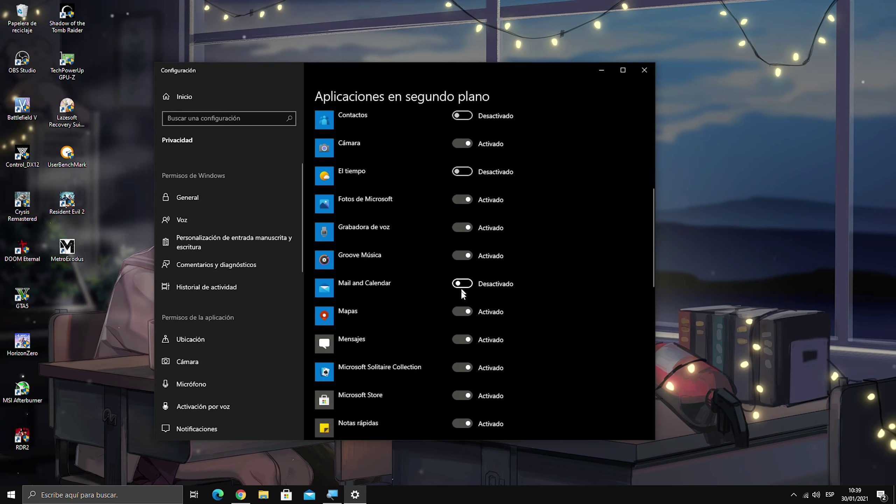
click(460, 340)
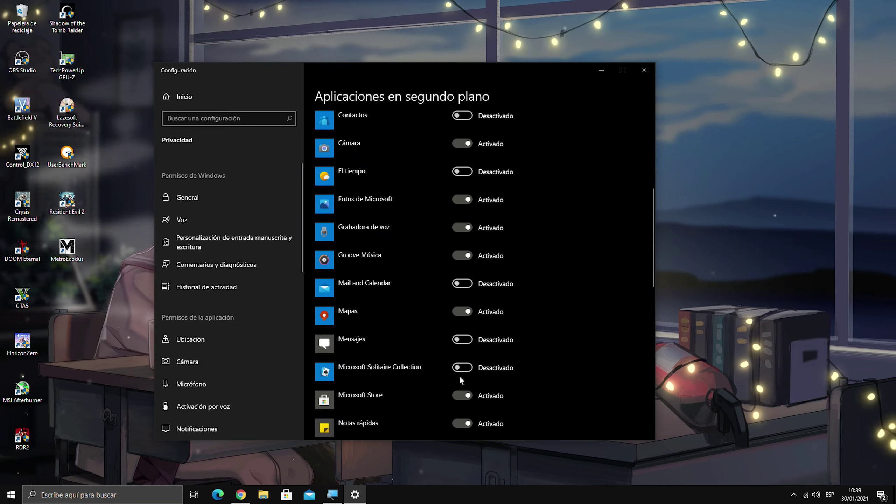
scroll(459, 367, down, 4)
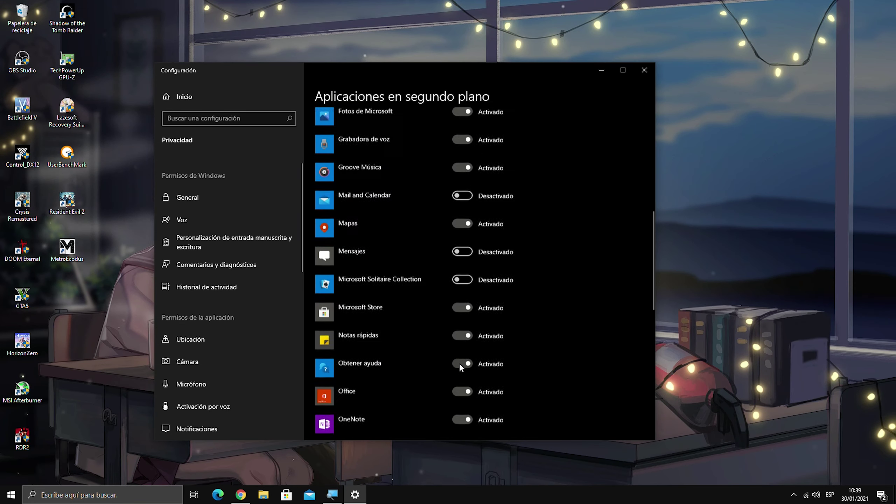
click(463, 341)
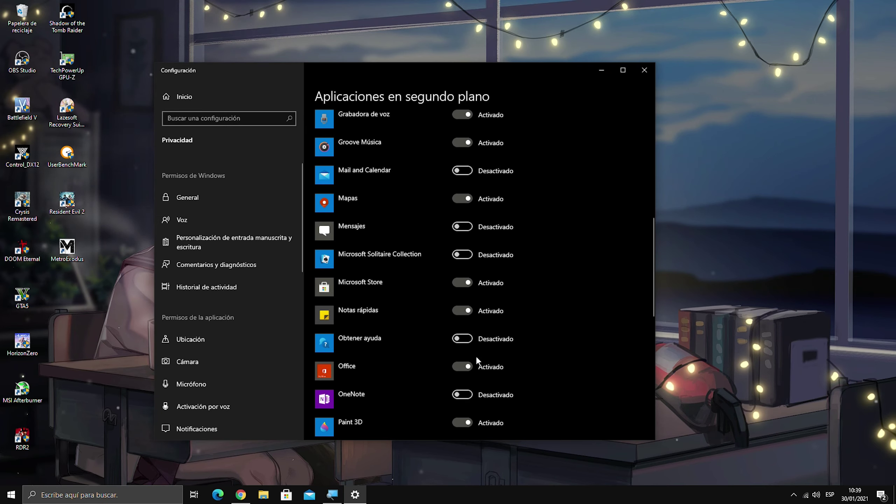
scroll(466, 366, down, 2)
scroll(483, 349, down, 4)
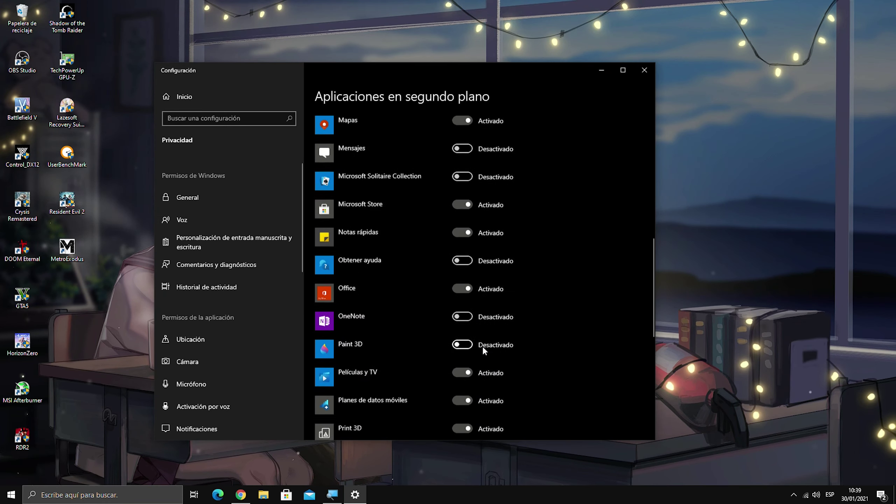
- Turn off "Permitir que las aplicaciones se ejecuten en segundo plano" for all apps and close the settings
scroll(473, 340, up, 20)
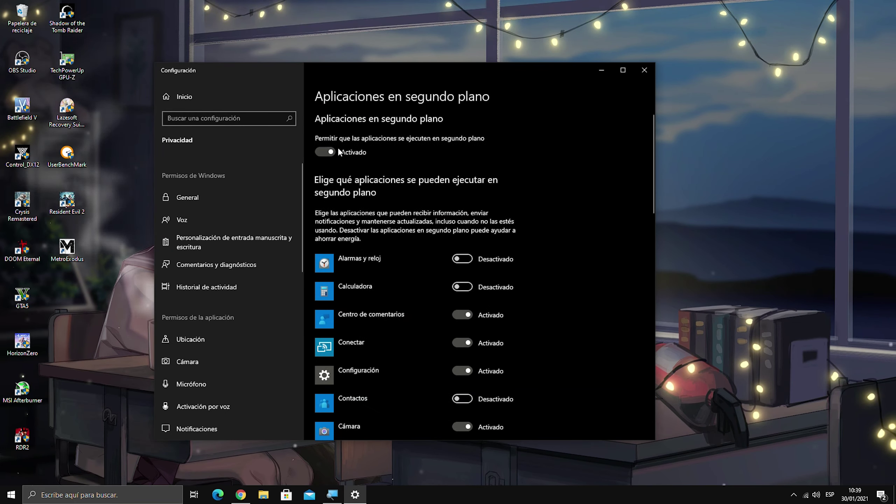
click(330, 152)
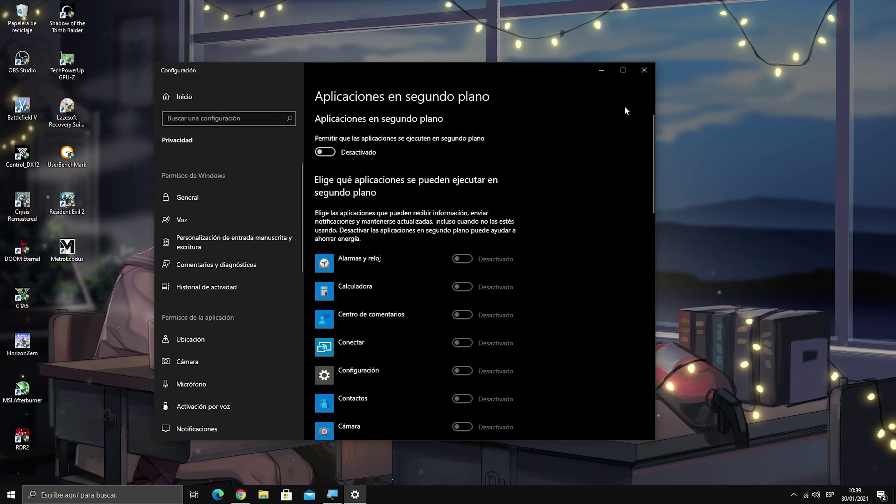
click(643, 70)
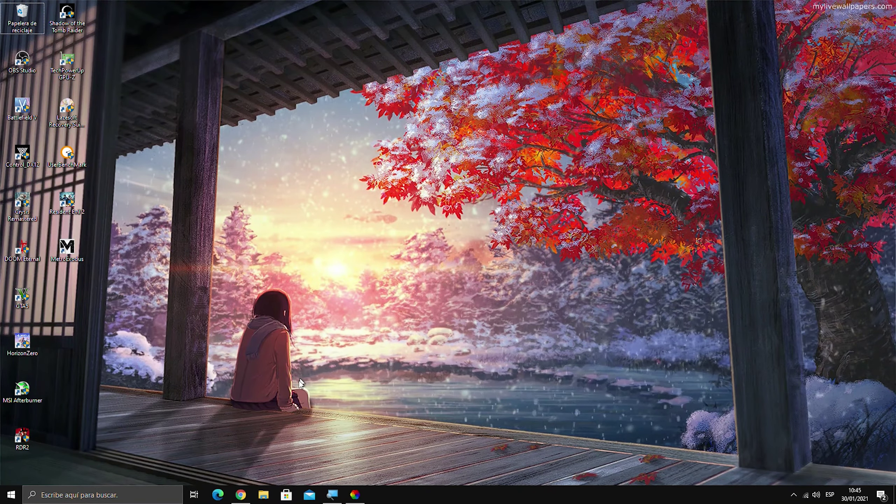
- Search Windows for "msconfig", open System Configuration and display its Arranque options
click(114, 495)
text(msconfig)
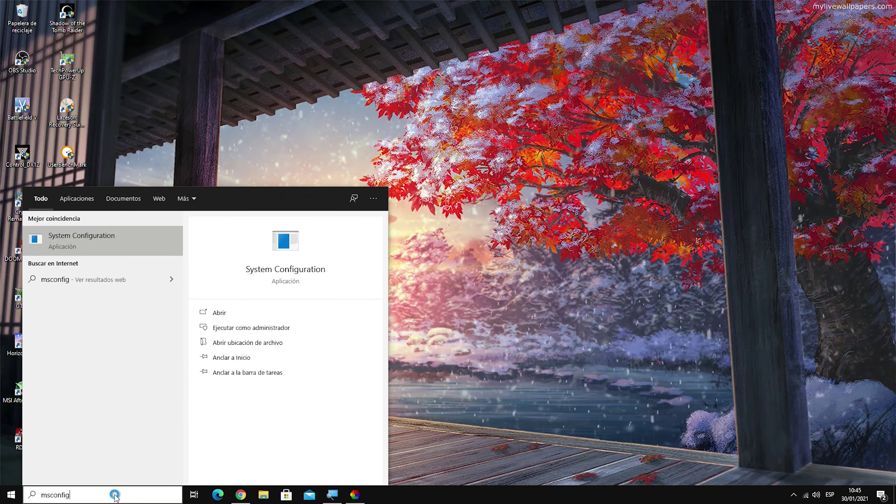
key(Return)
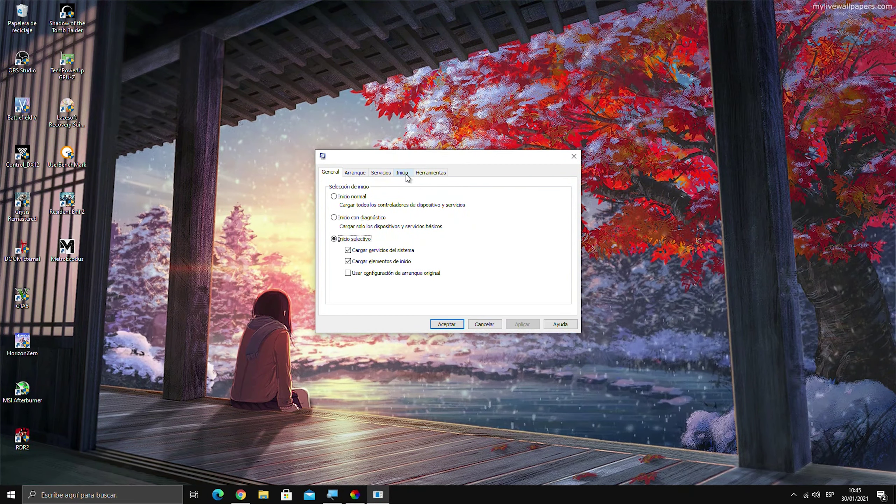
click(355, 172)
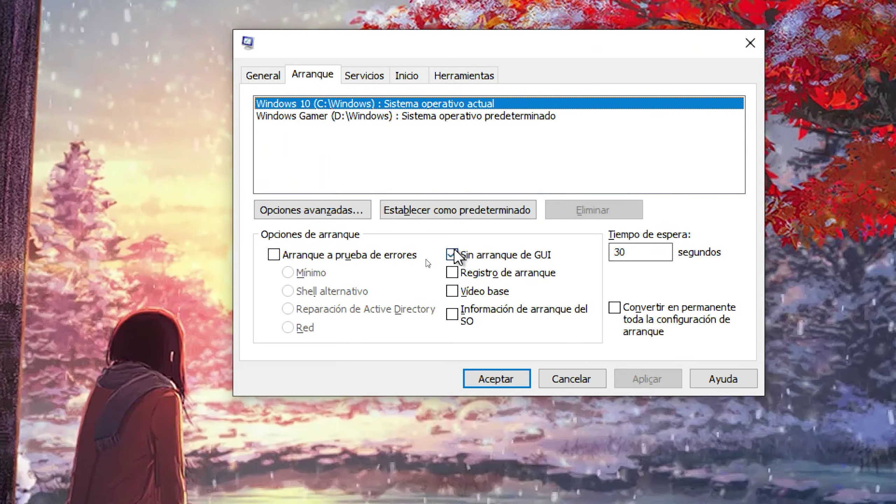
- Enable "Sin arranque de GUI" for the Windows 10 boot entry, apply the change and exit without restarting
click(445, 290)
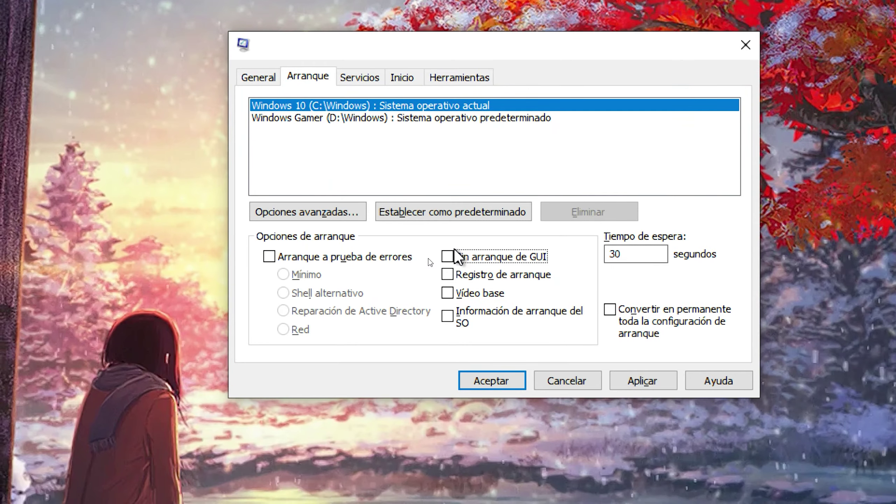
click(454, 249)
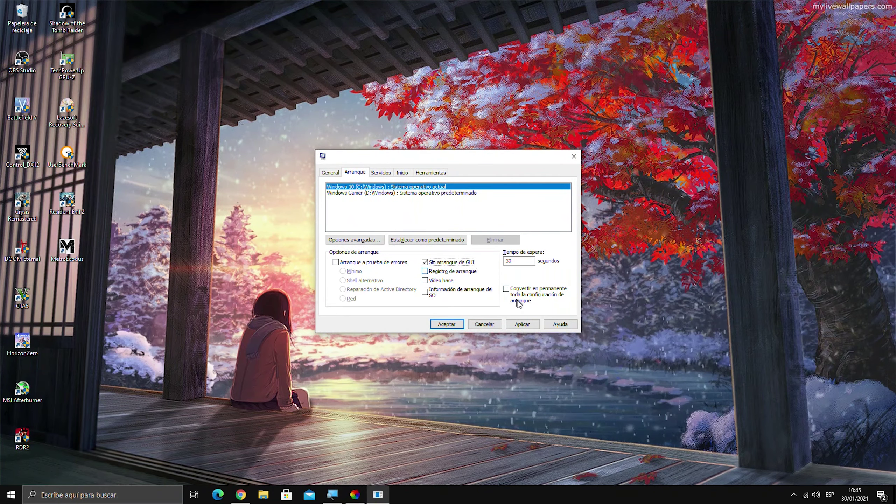
click(526, 324)
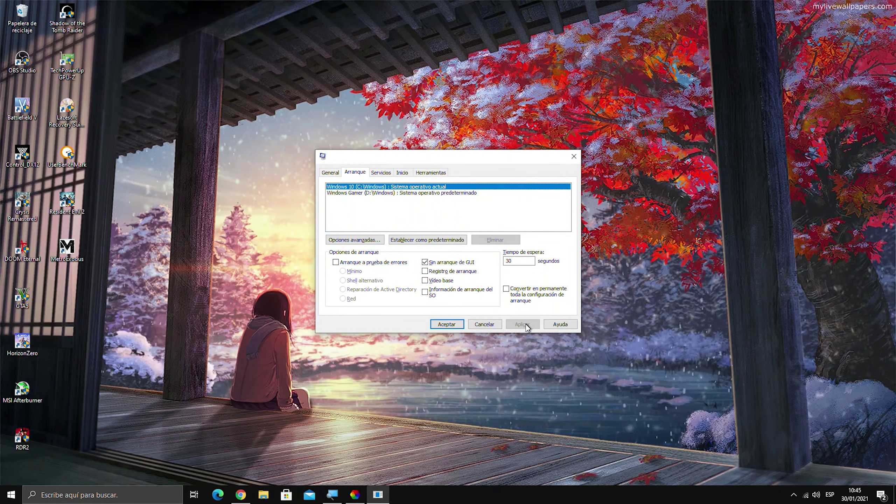
click(447, 324)
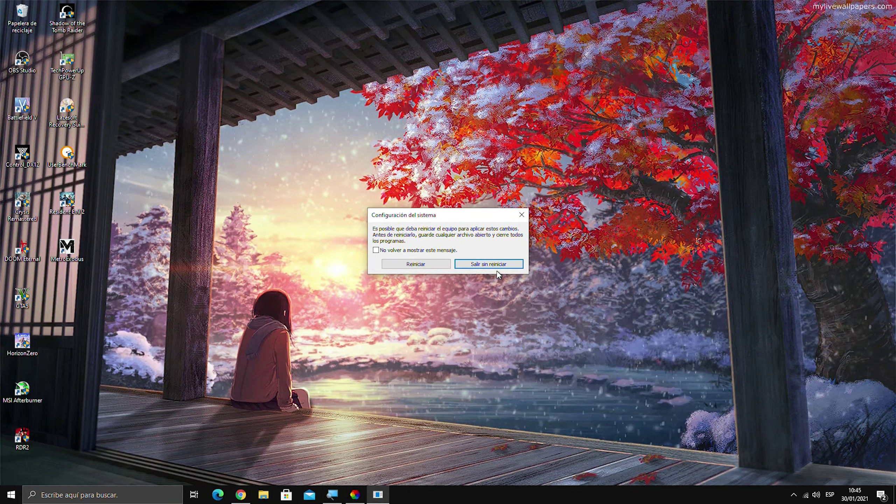
click(493, 263)
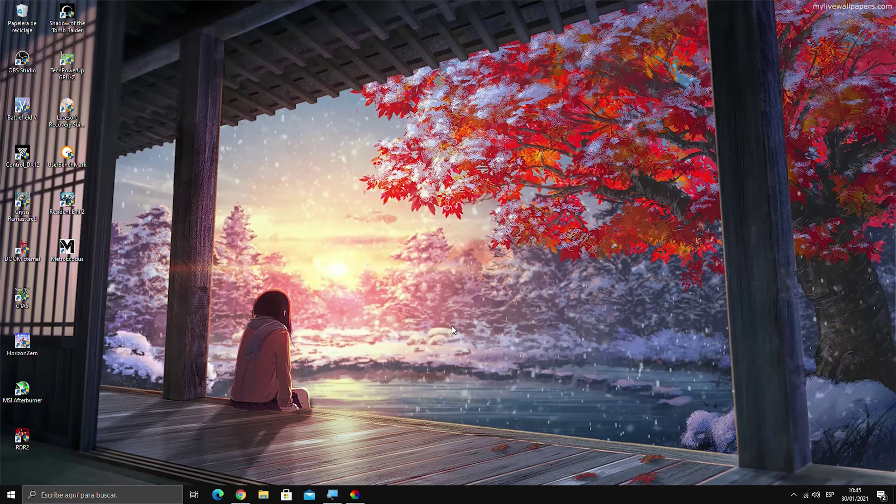
- Search Windows for Configuración, open it and go to Notificaciones y acciones in the Sistema settings
click(135, 495)
text(configur)
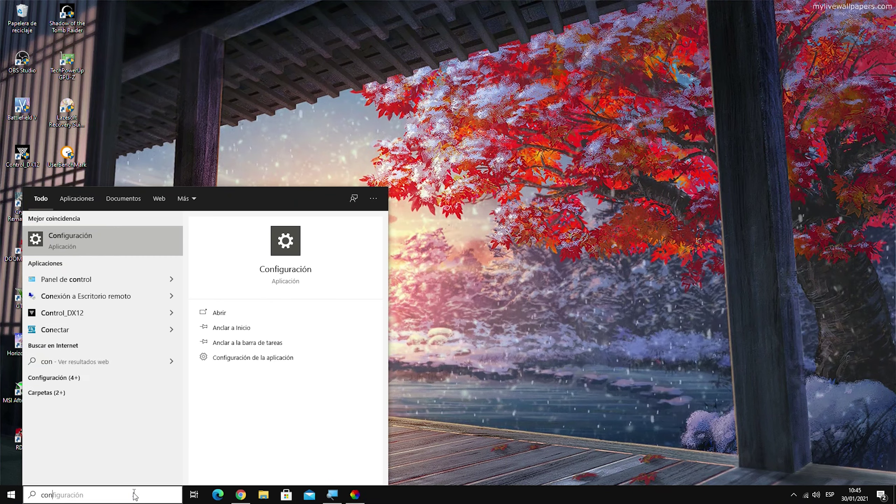
key(Return)
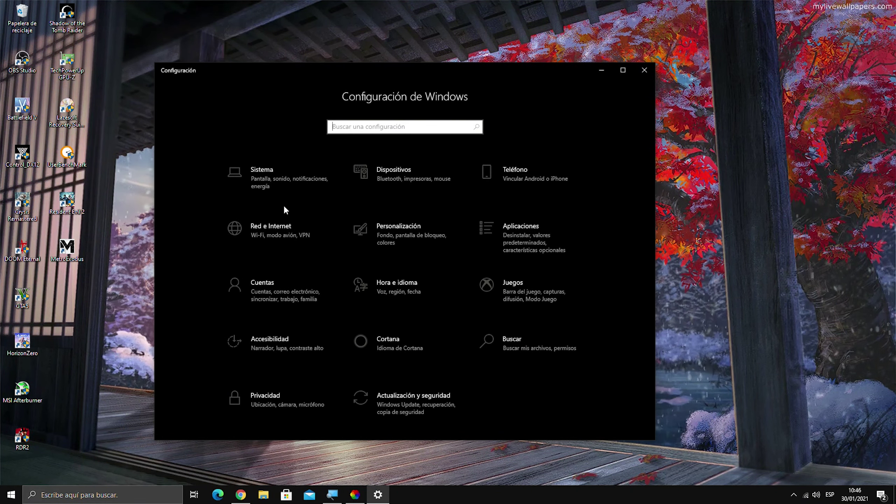
click(268, 188)
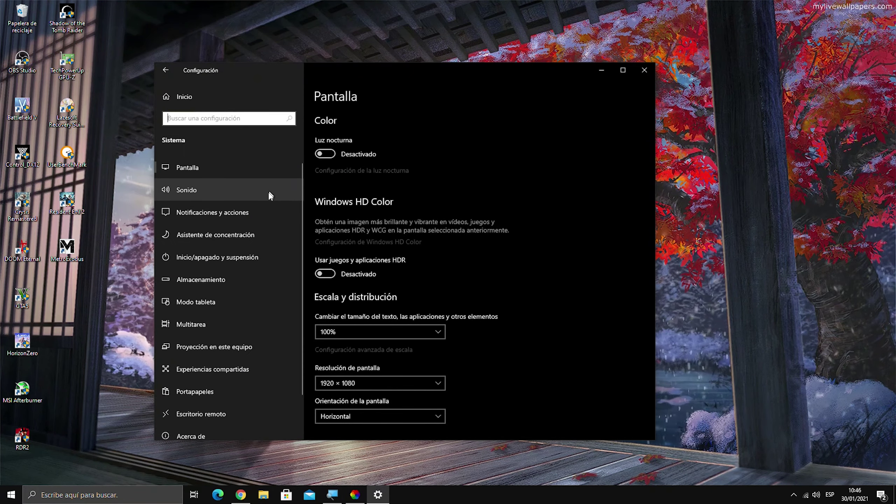
click(259, 216)
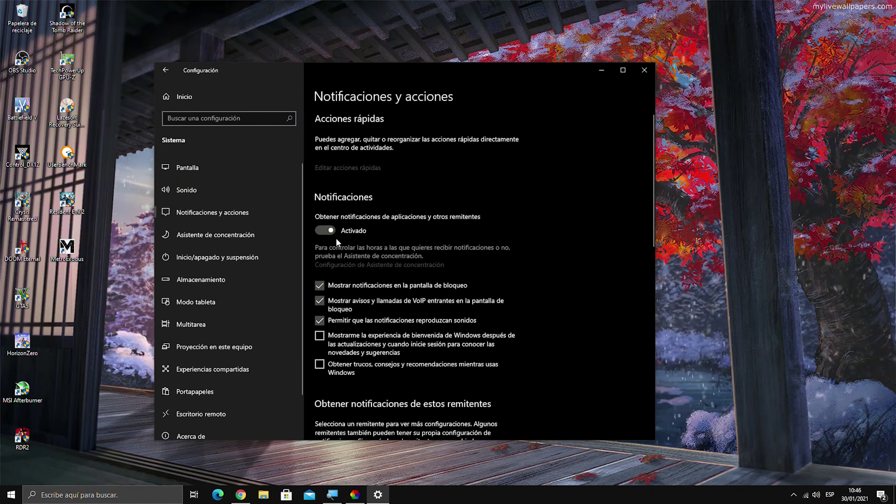
- Disable notifications from AMD Radeon Software in the list of notification senders
scroll(388, 248, down, 5)
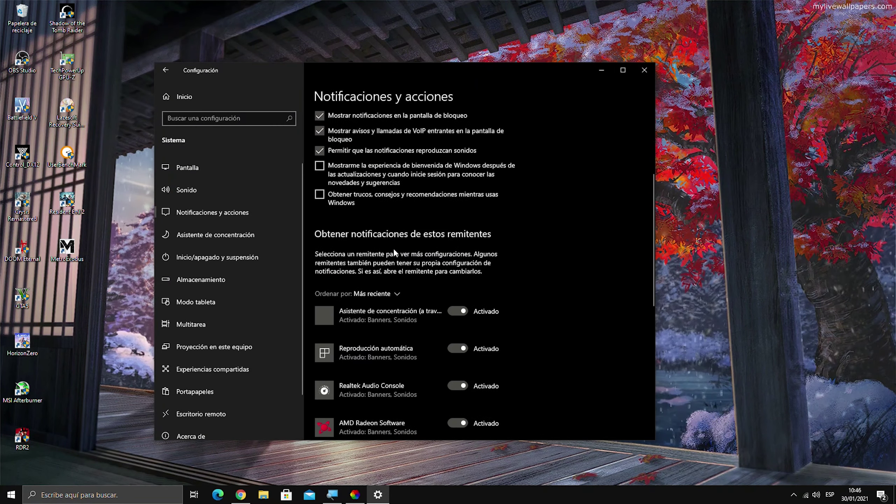
scroll(485, 269, down, 3)
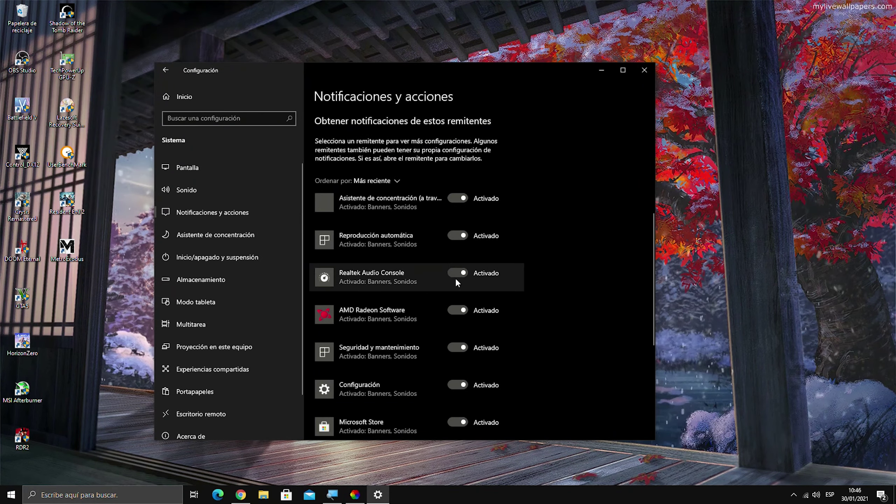
click(465, 311)
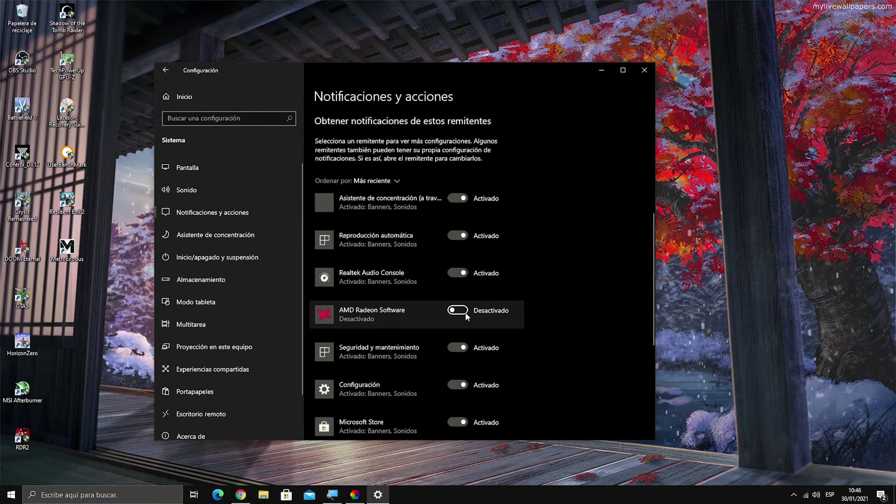
- Disable notifications from Seguridad y mantenimiento, Realtek Audio Console and Asistente de concentración in the sender list
scroll(461, 276, down, 2)
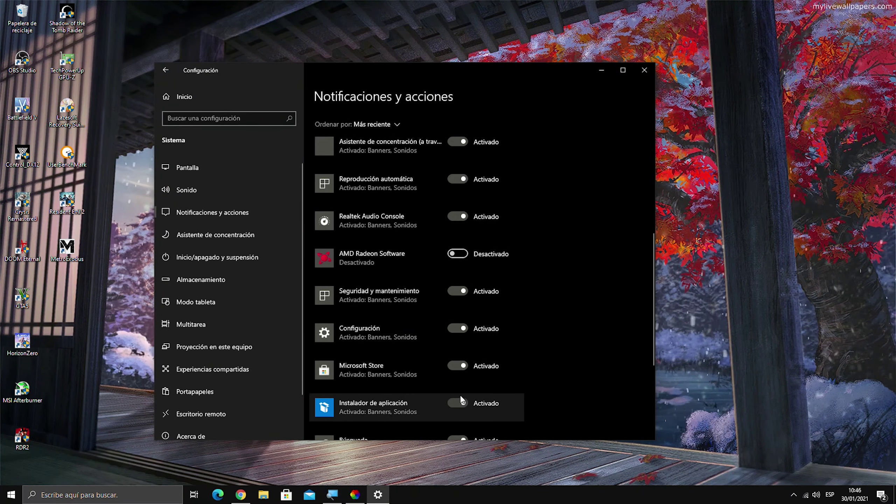
scroll(460, 395, down, 2)
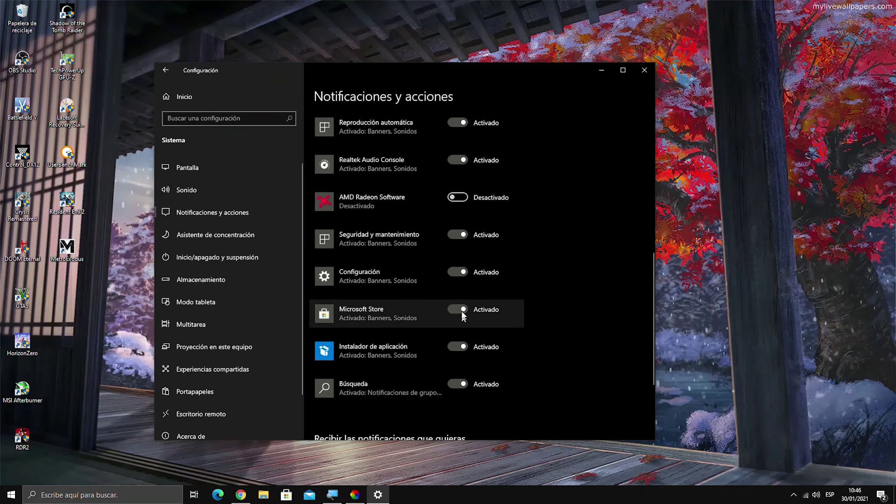
click(454, 235)
click(455, 161)
scroll(454, 163, up, 2)
click(457, 141)
scroll(462, 160, up, 4)
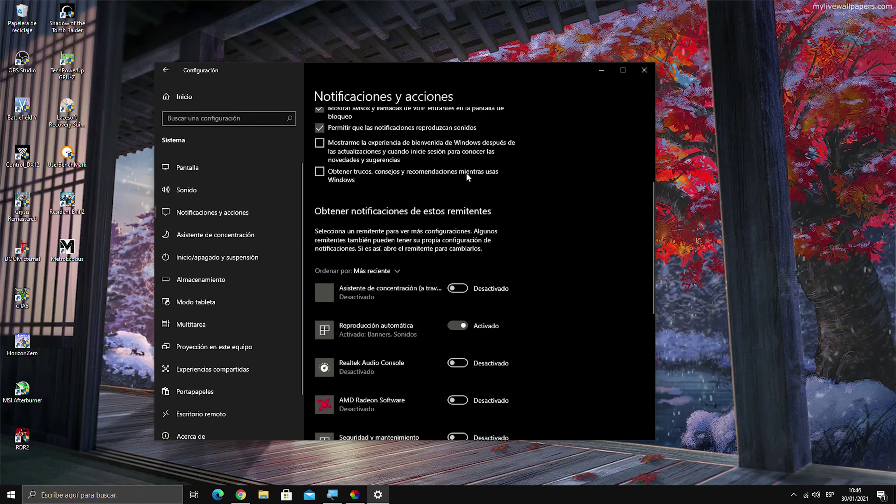
- Switch the main notifications setting off and back on
scroll(467, 173, up, 3)
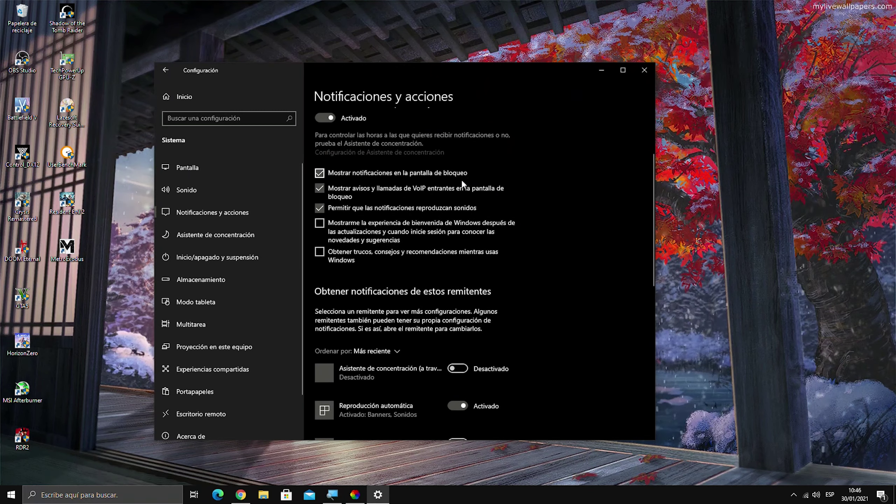
click(322, 122)
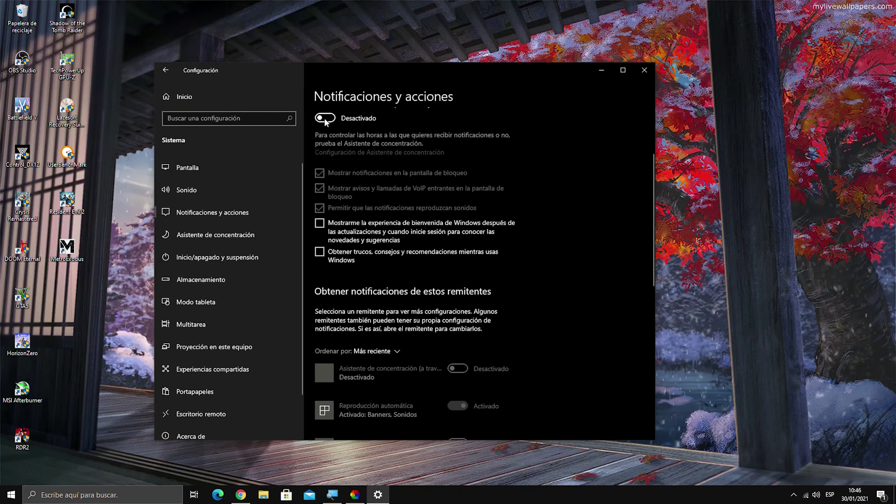
click(325, 119)
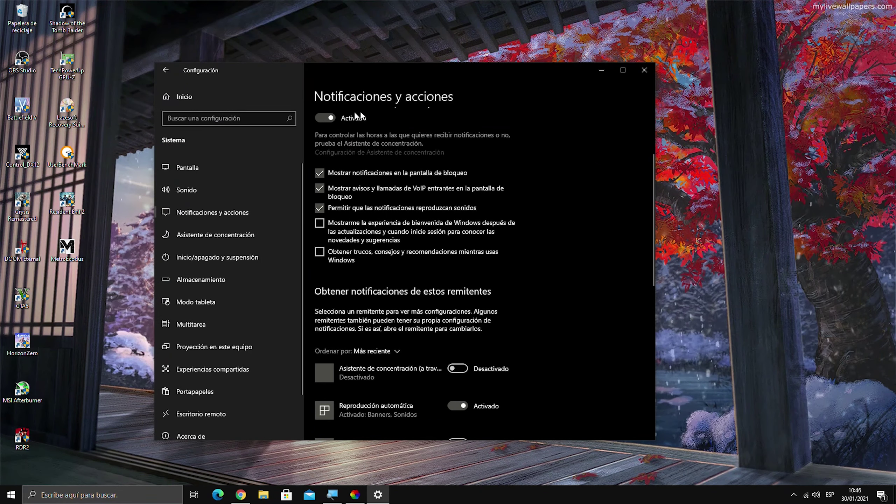
- Close the settings window, search Windows for "panel de control" and open it
click(646, 73)
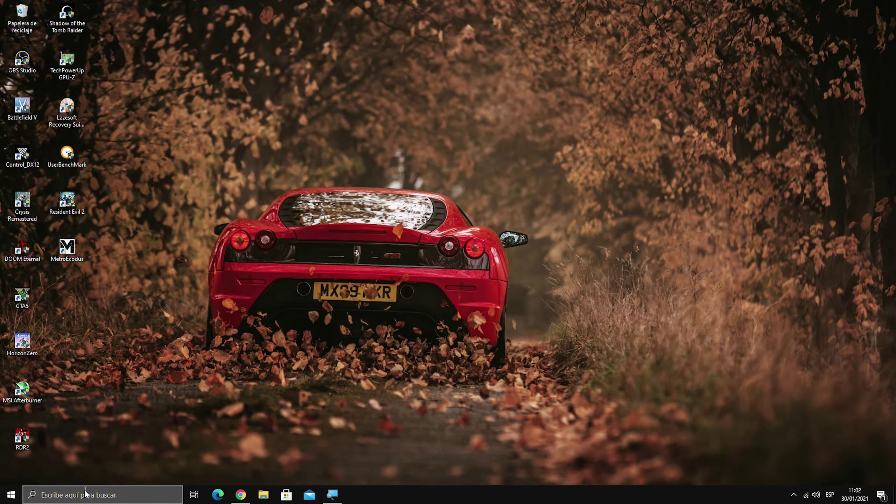
click(101, 489)
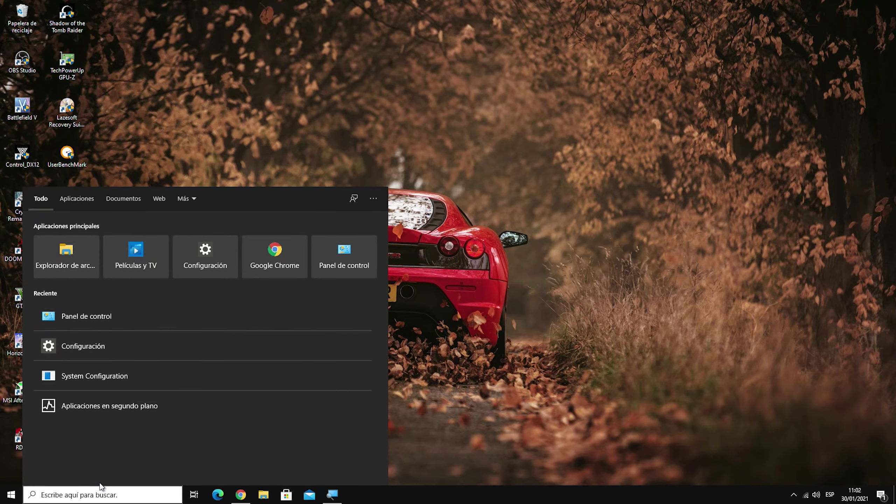
text(panel de control)
key(Return)
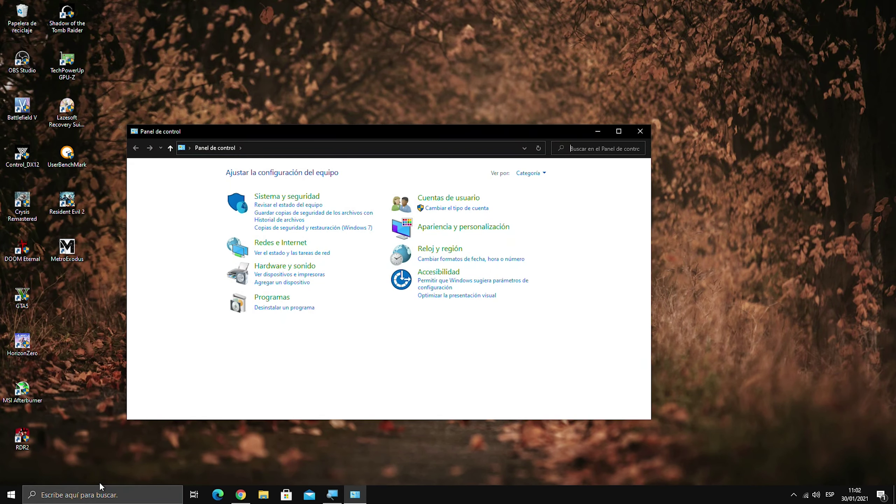
- Open the advanced system settings from Sistema y seguridad, close Panel de control, and place the Rendimiento options beside Propiedades del sistema
click(293, 199)
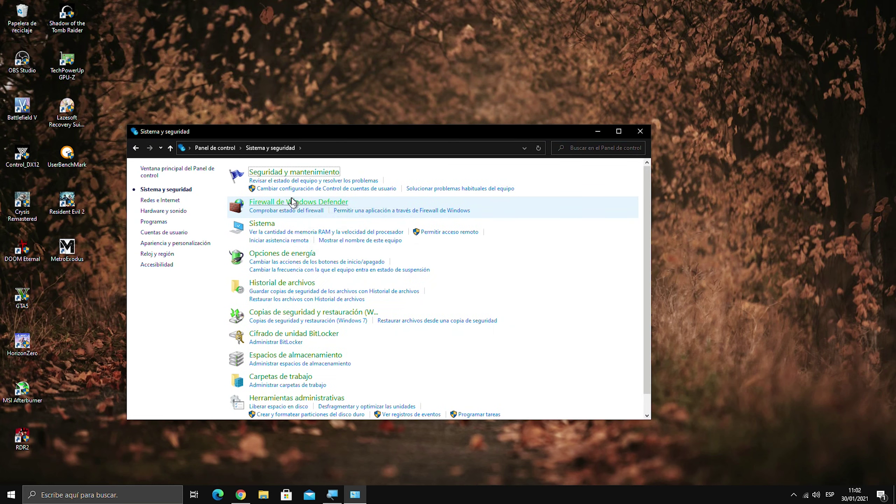
click(268, 226)
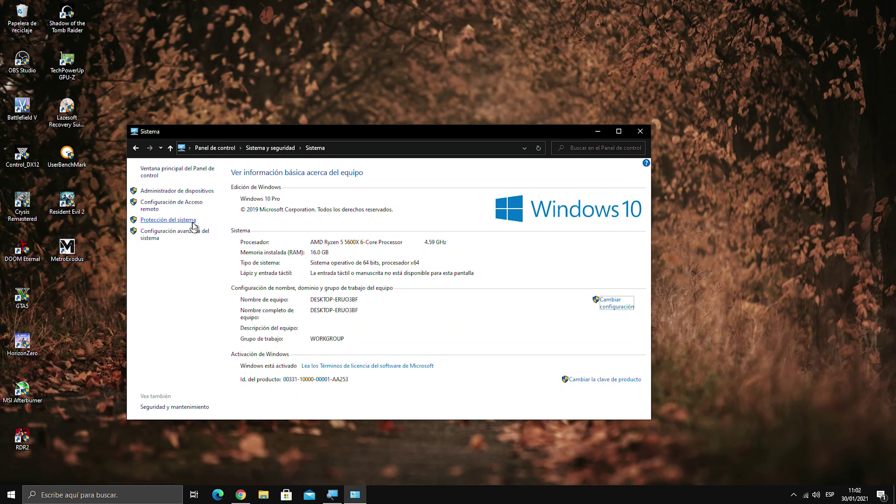
click(182, 235)
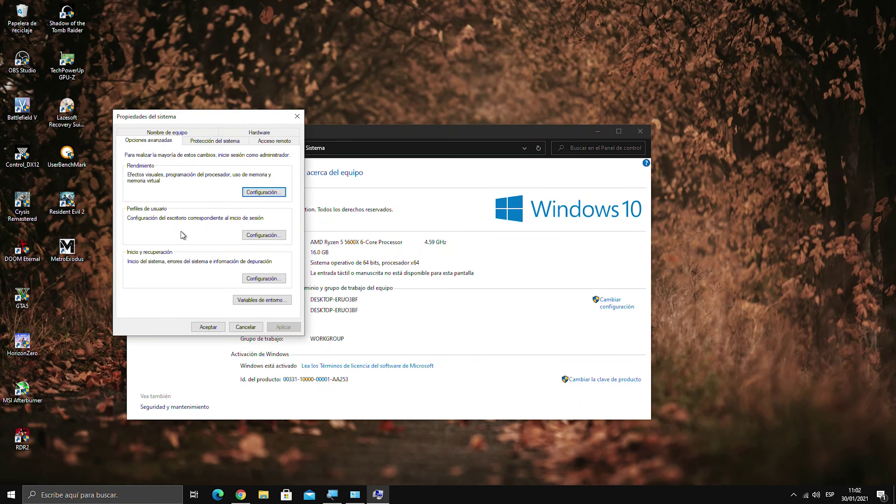
click(640, 132)
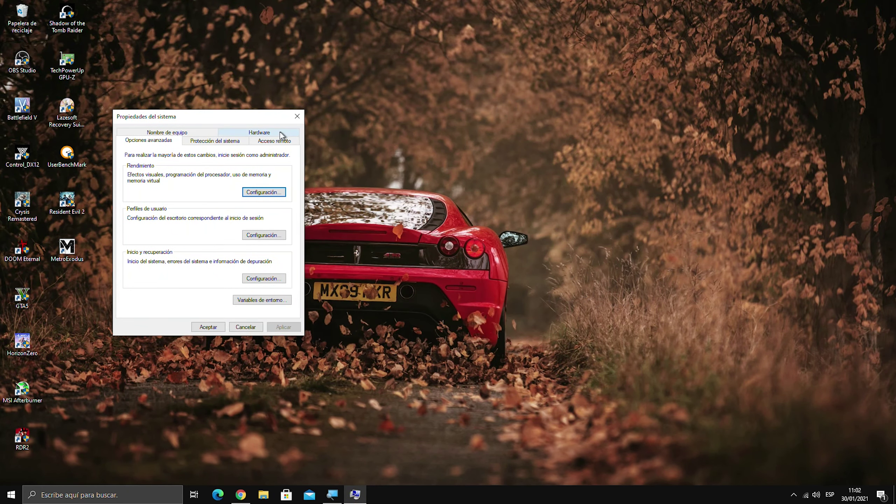
click(273, 194)
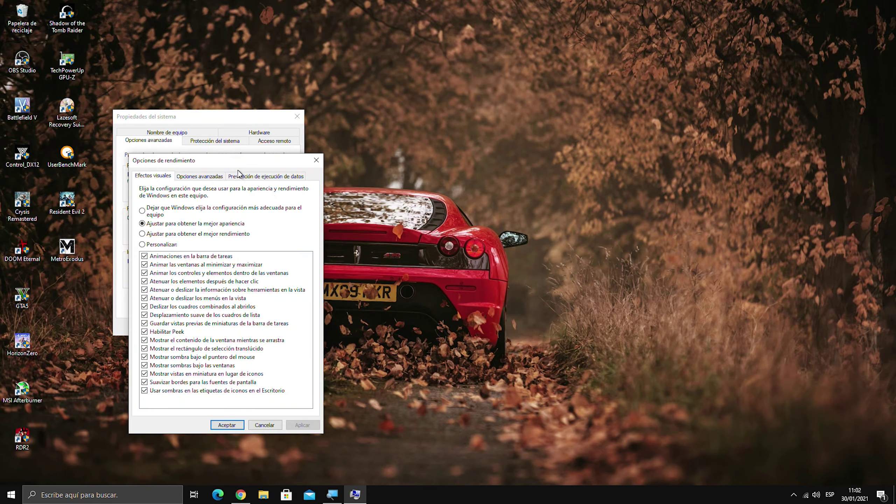
drag(244, 161, 420, 117)
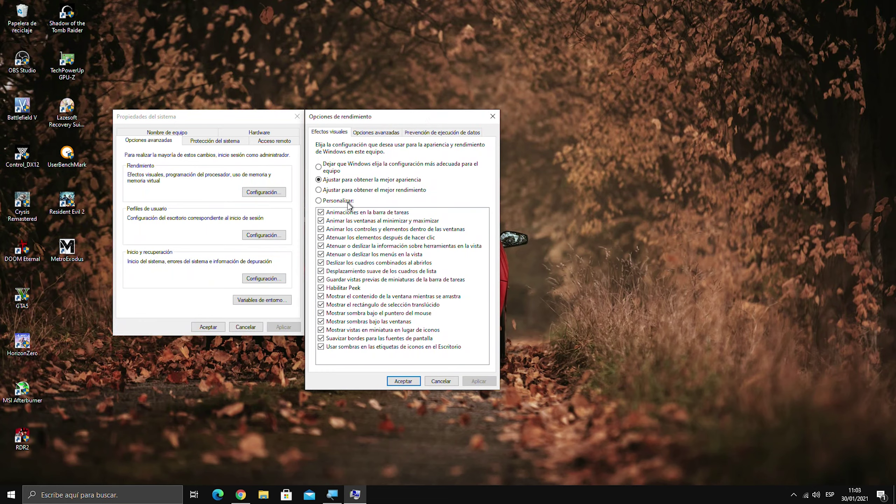
- Examine the Start menu animation and the desktop selection rectangle under the best-appearance visual effects
key(super)
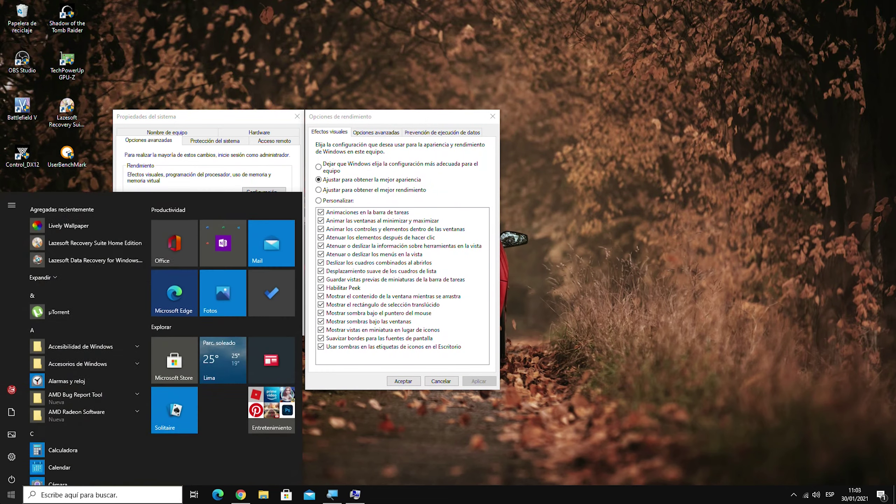
key(super)
key(super)
key(super)
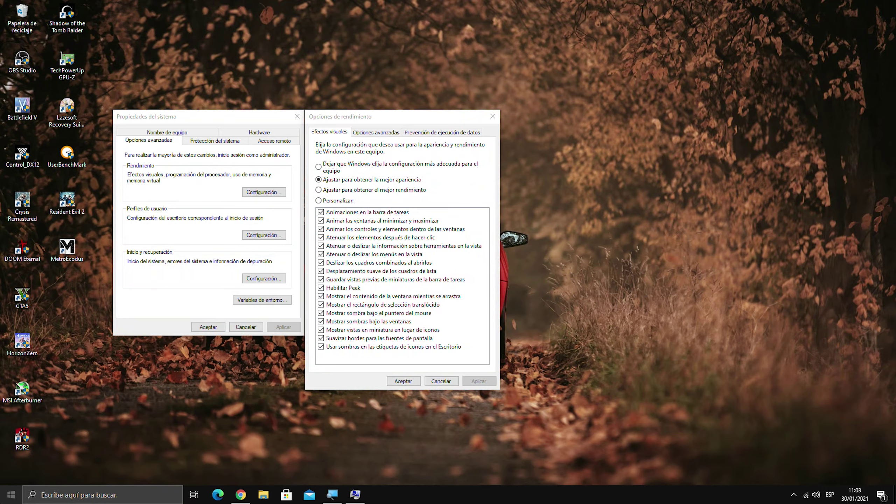
drag(147, 25, 786, 279)
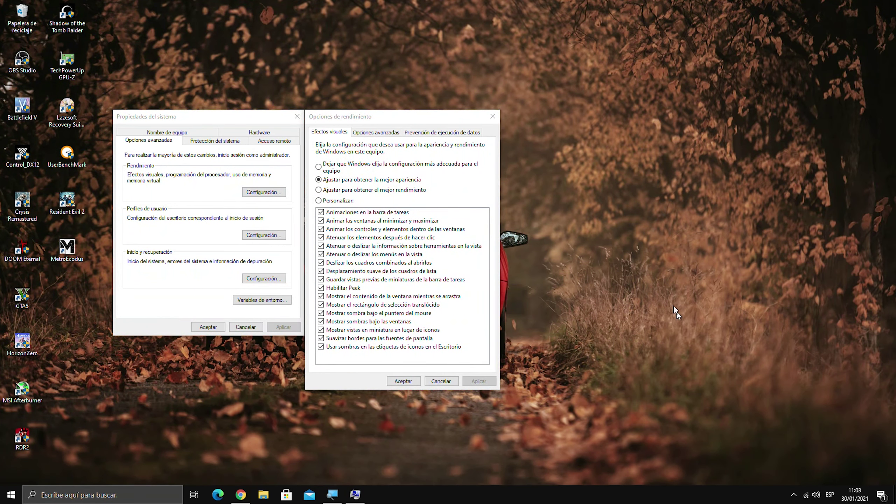
drag(688, 275, 607, 387)
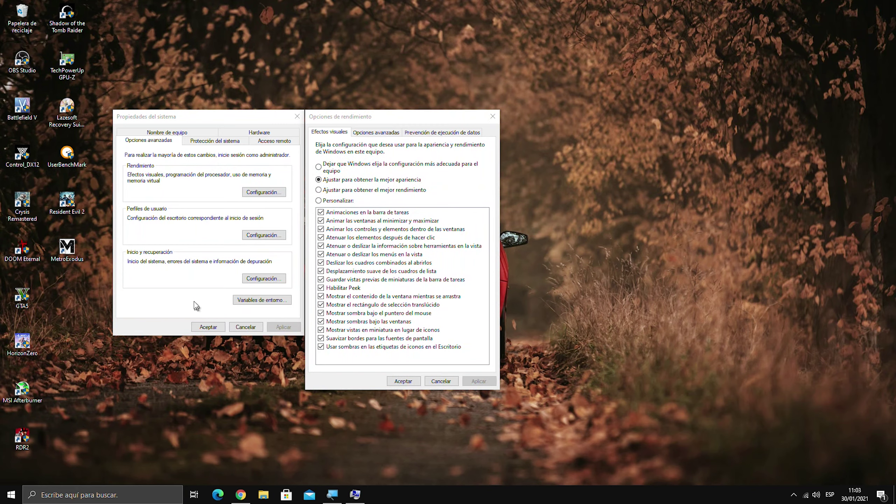
- Apply "Ajustar para obtener el mejor rendimiento" to the visual effects and test how the Start menu opens and closes
click(320, 190)
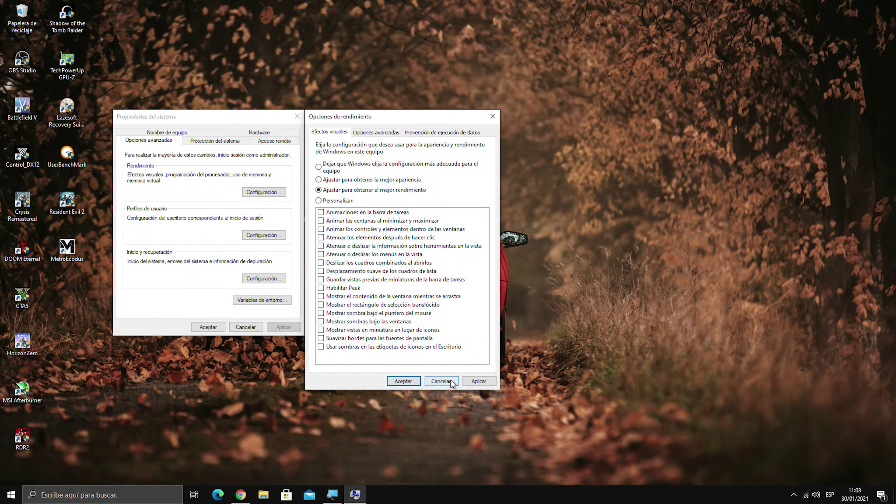
click(479, 381)
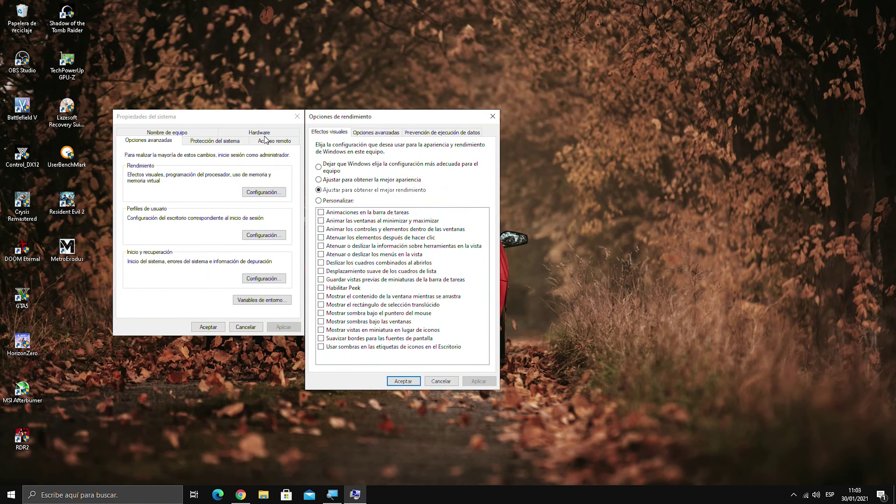
click(586, 254)
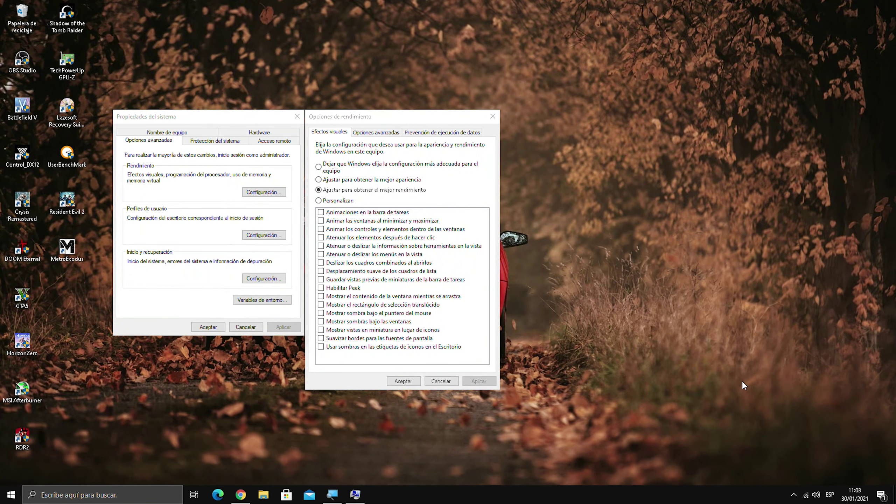
click(2, 497)
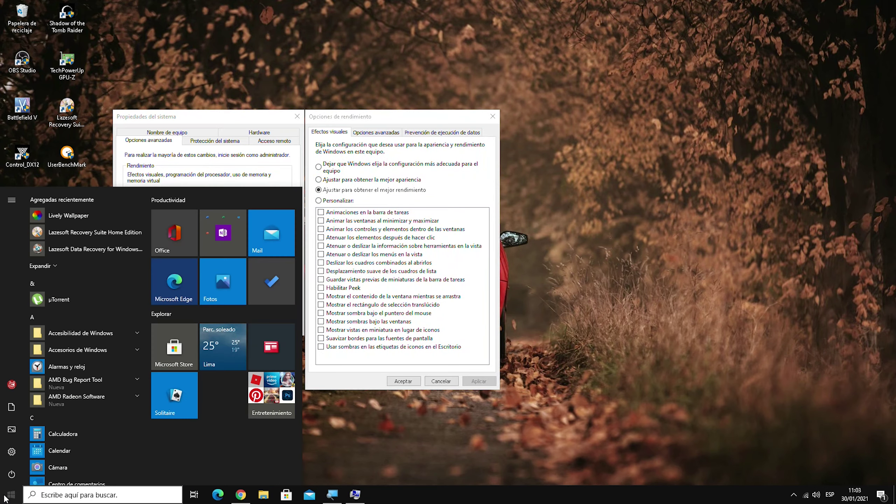
click(4, 498)
click(5, 498)
click(5, 498)
click(6, 497)
click(5, 498)
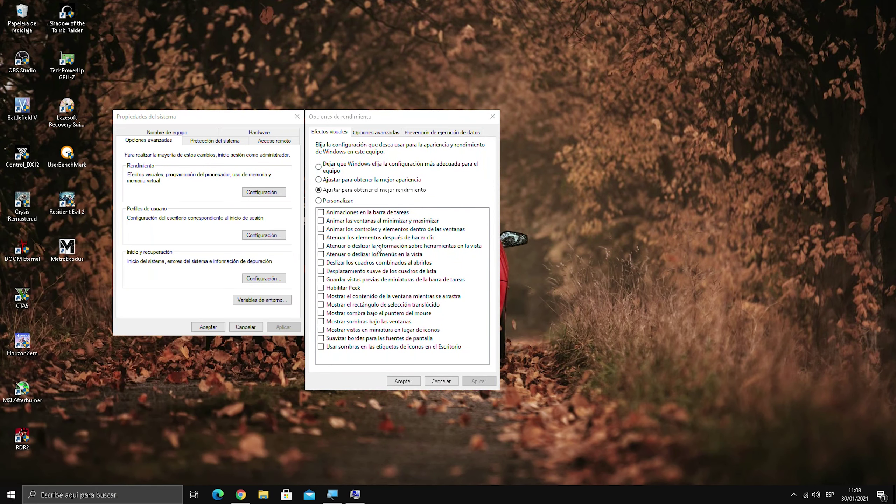
- Set the visual effects to "Ajustar para obtener la mejor apariencia" and accept both the performance and system properties dialogs
click(326, 181)
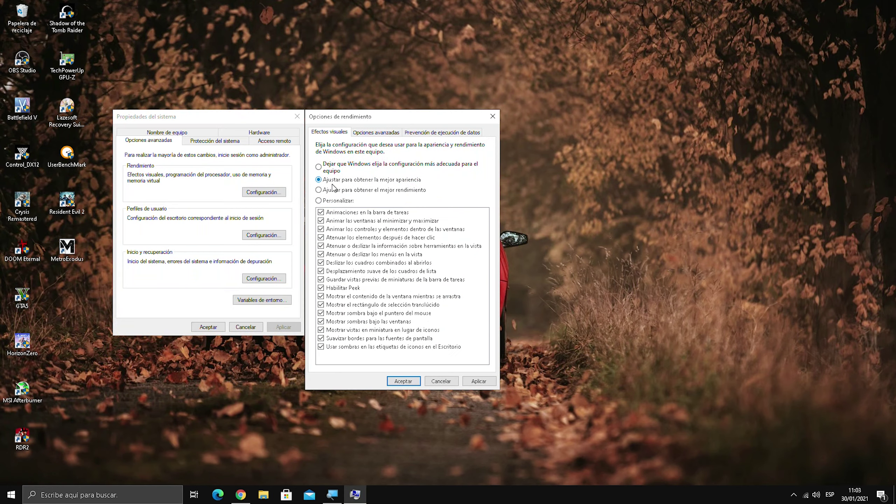
click(399, 382)
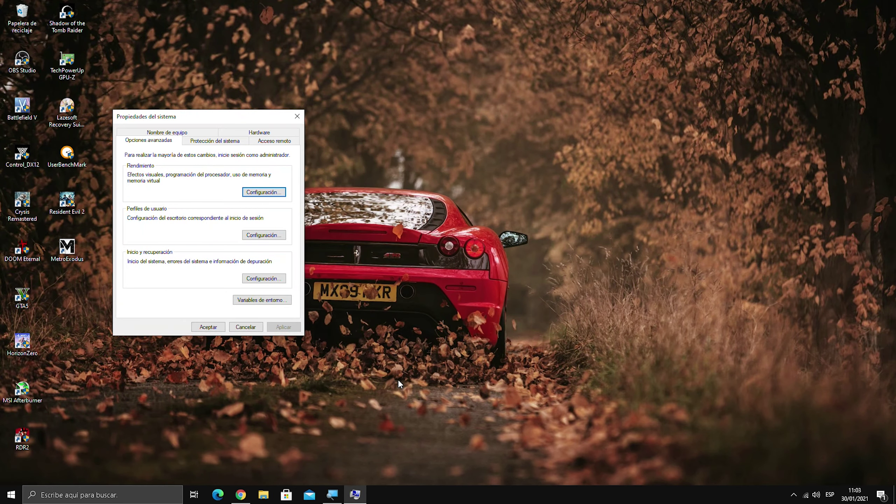
click(208, 326)
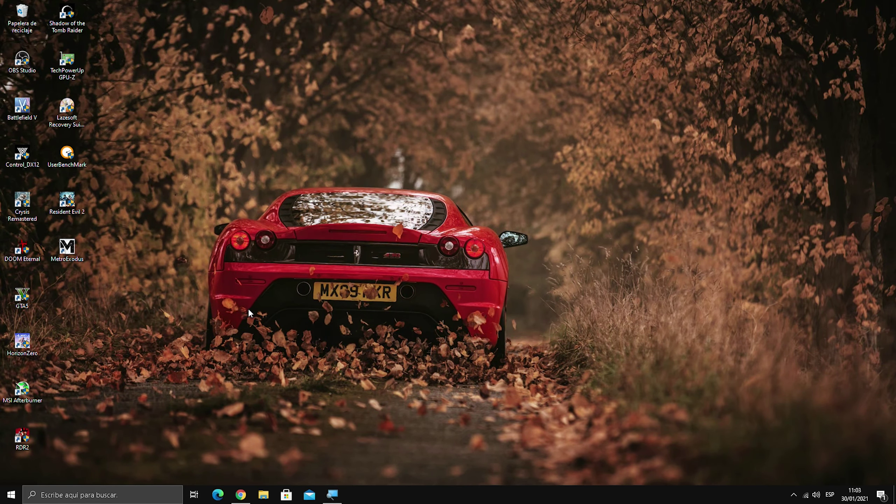
- Search Windows for "agregar o quitar" and open Agregar o quitar programas
click(111, 495)
text(agregar o quitar)
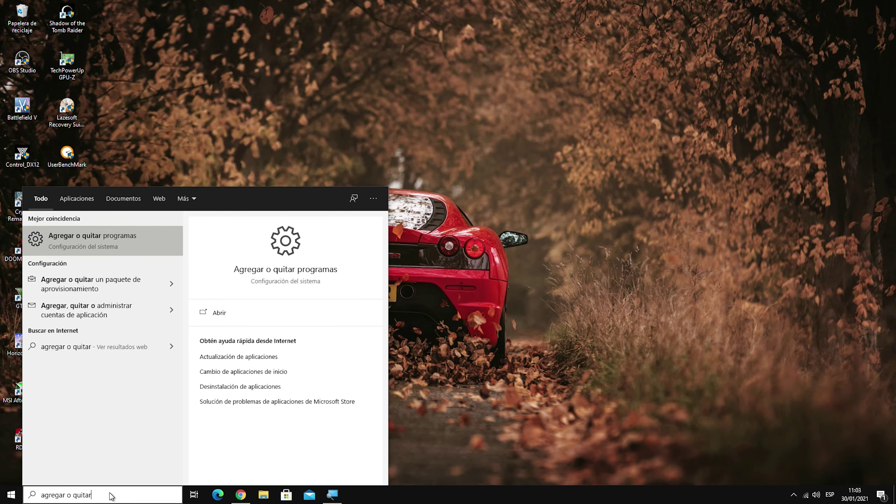
click(136, 239)
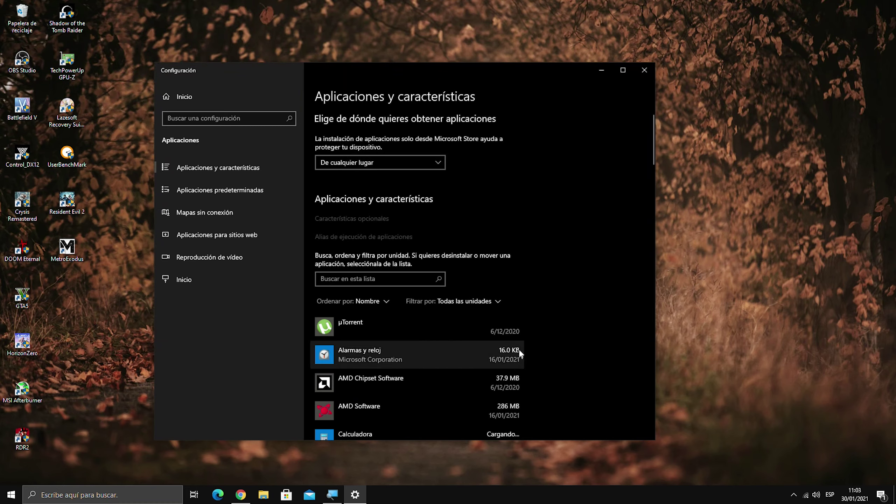
- Review the full list of installed programs in Aplicaciones y características for removal candidates, then close the settings window
scroll(498, 322, down, 2)
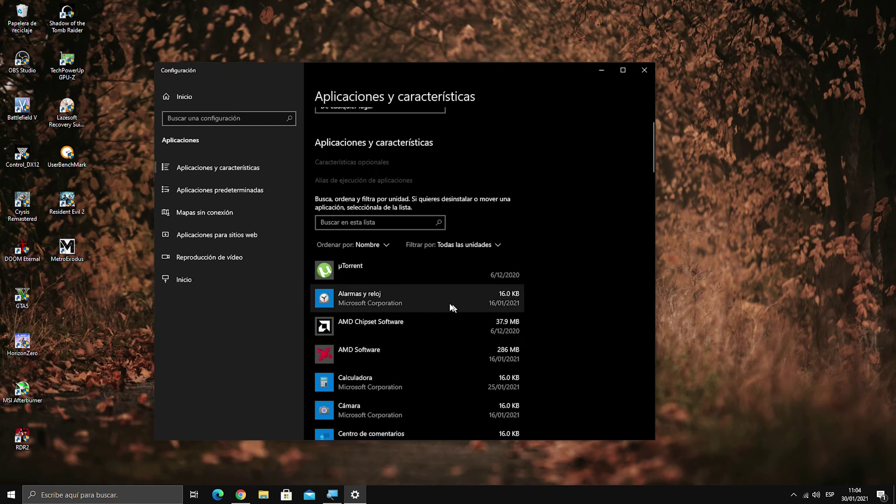
scroll(469, 313, down, 4)
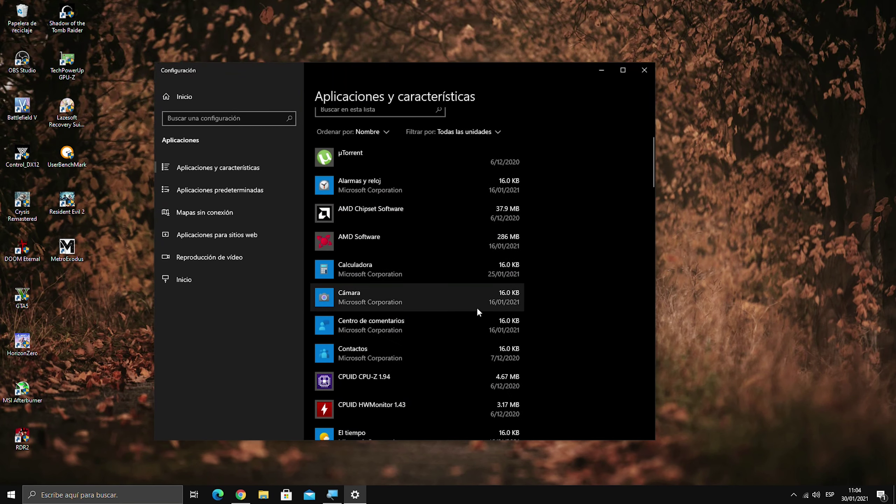
scroll(478, 296, down, 4)
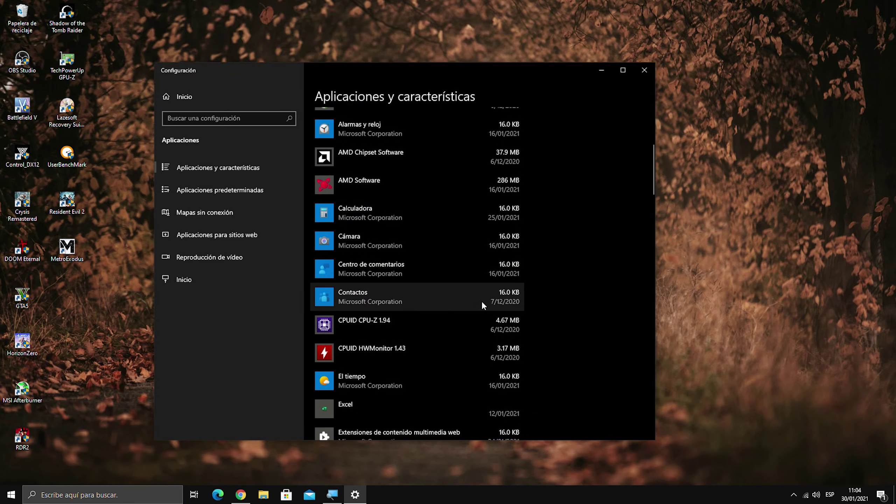
scroll(483, 307, down, 4)
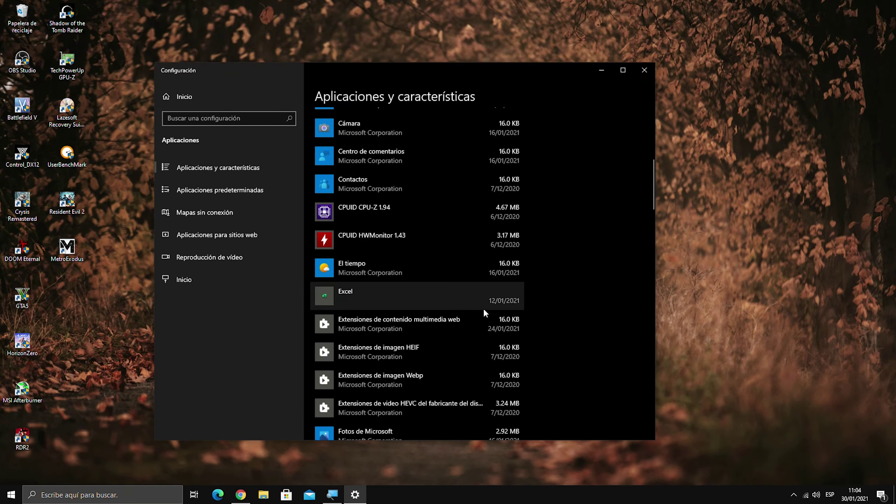
scroll(491, 312, down, 4)
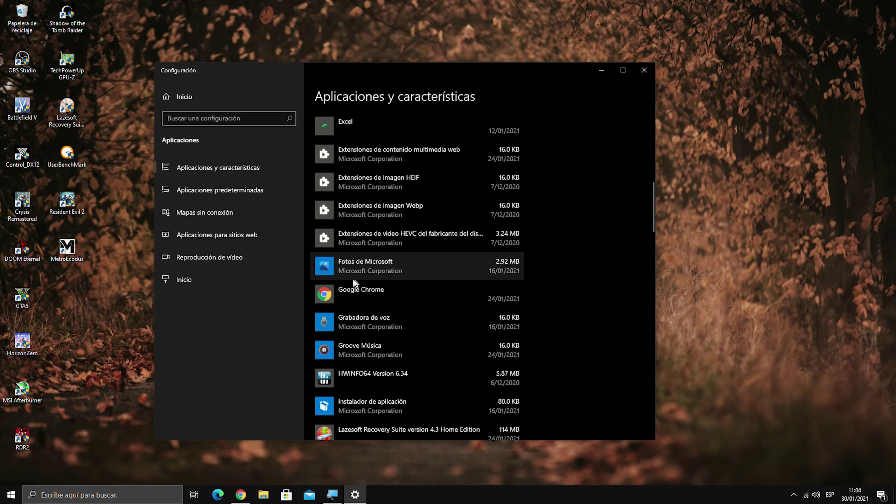
scroll(458, 309, down, 2)
scroll(461, 311, down, 6)
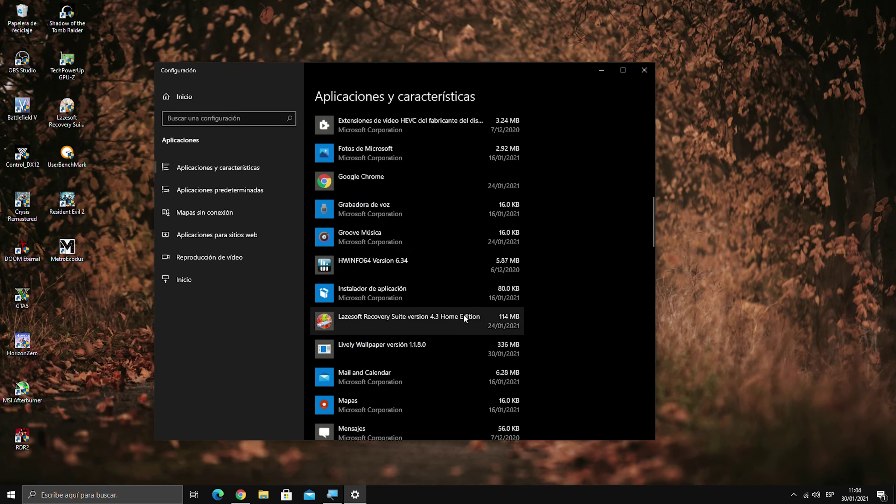
scroll(469, 314, down, 3)
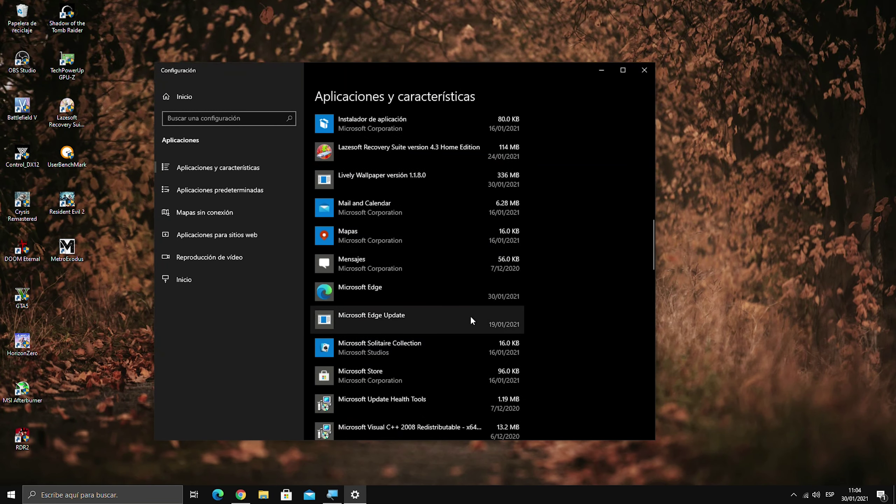
scroll(469, 315, down, 2)
scroll(469, 318, down, 2)
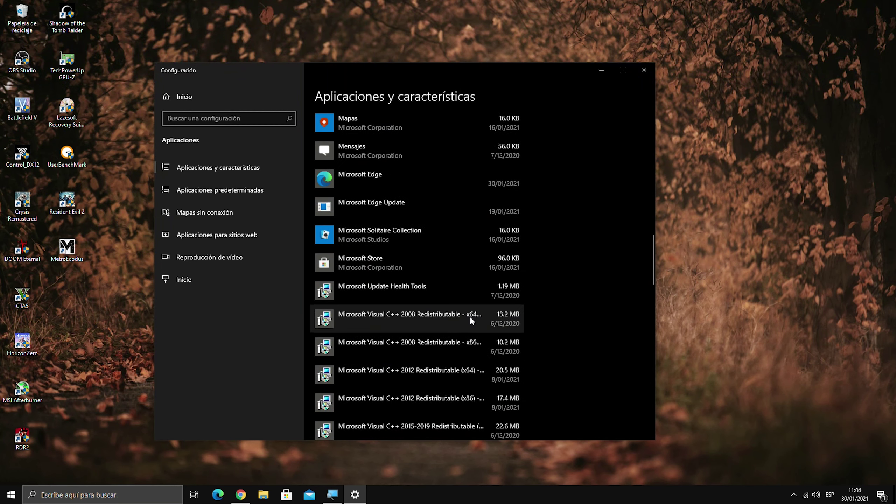
scroll(469, 318, down, 7)
scroll(470, 318, down, 2)
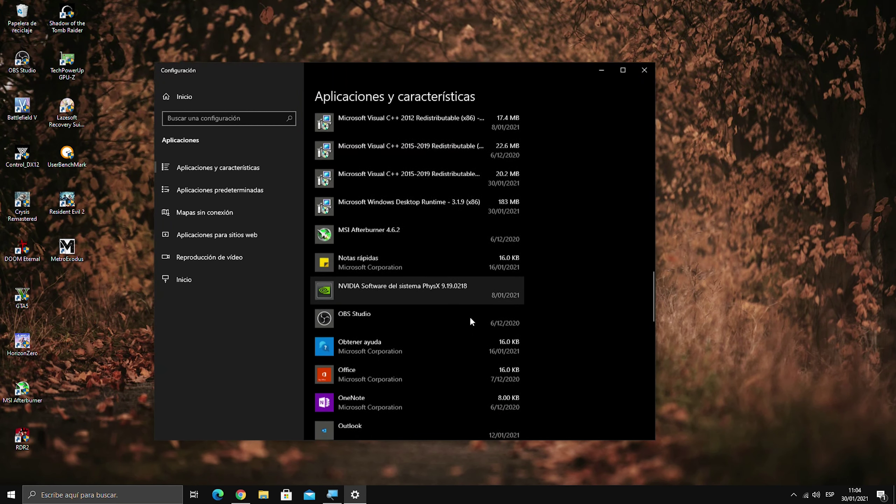
scroll(469, 318, down, 2)
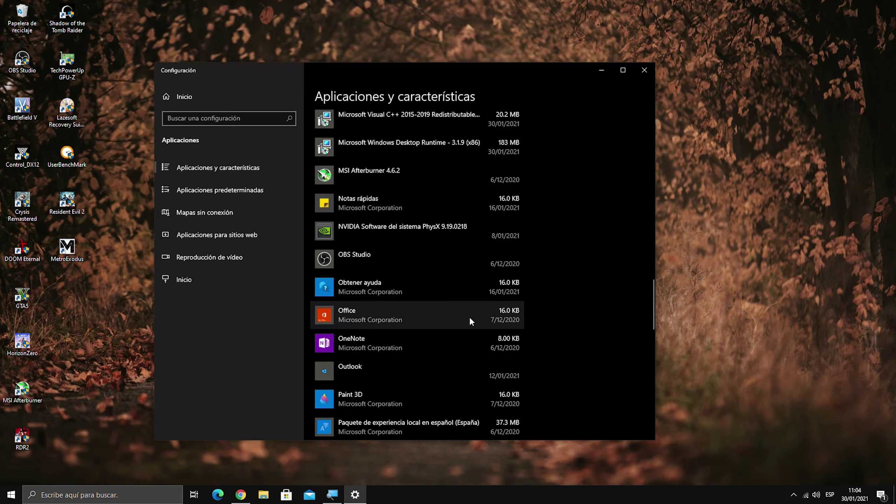
scroll(470, 318, down, 2)
scroll(471, 318, down, 2)
scroll(471, 309, down, 2)
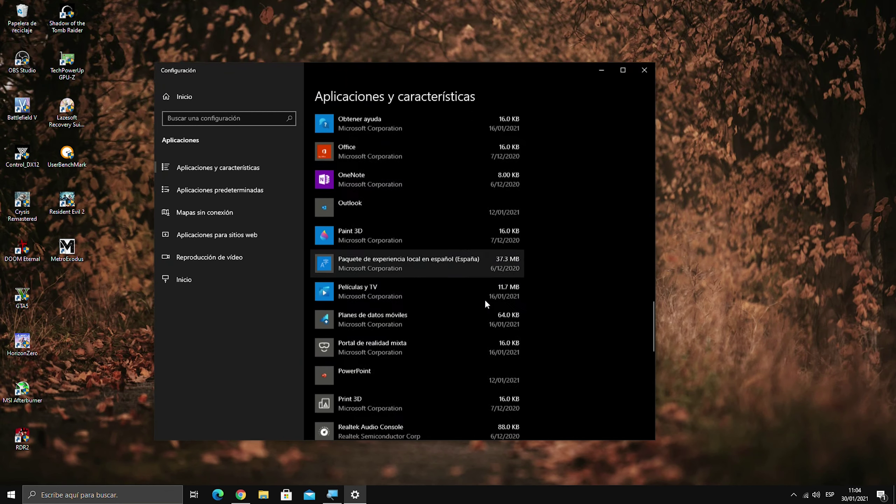
scroll(484, 309, down, 2)
scroll(453, 326, down, 2)
scroll(462, 336, down, 2)
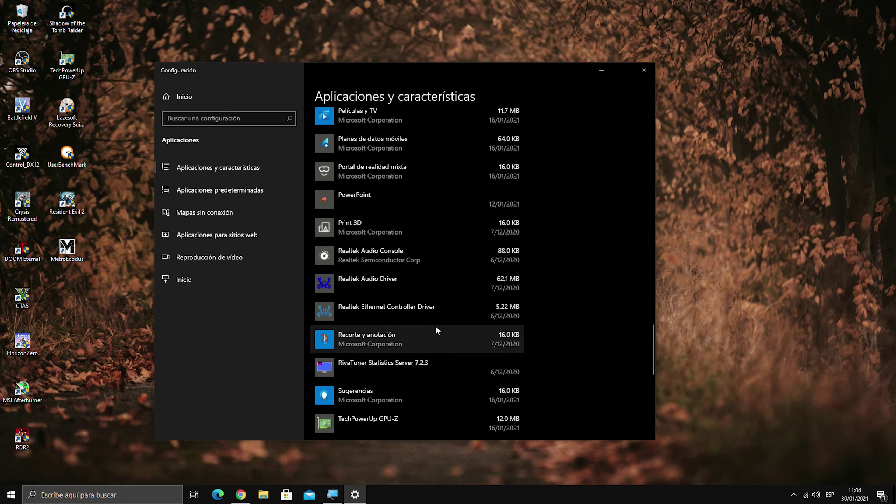
scroll(473, 346, down, 2)
scroll(480, 342, down, 8)
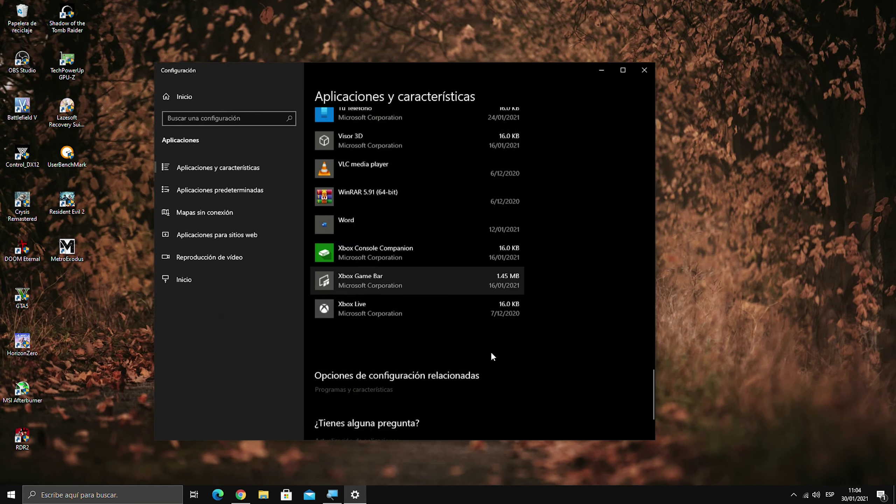
scroll(481, 231, up, 12)
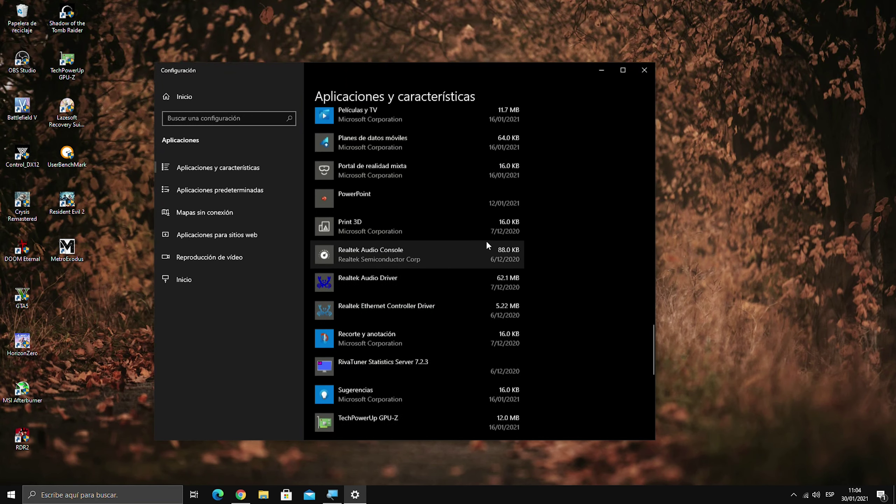
scroll(487, 244, up, 15)
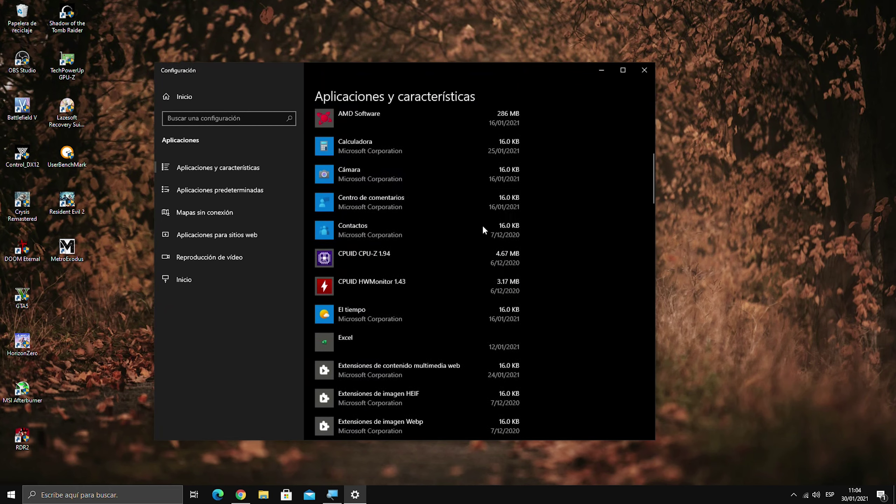
scroll(485, 234, up, 2)
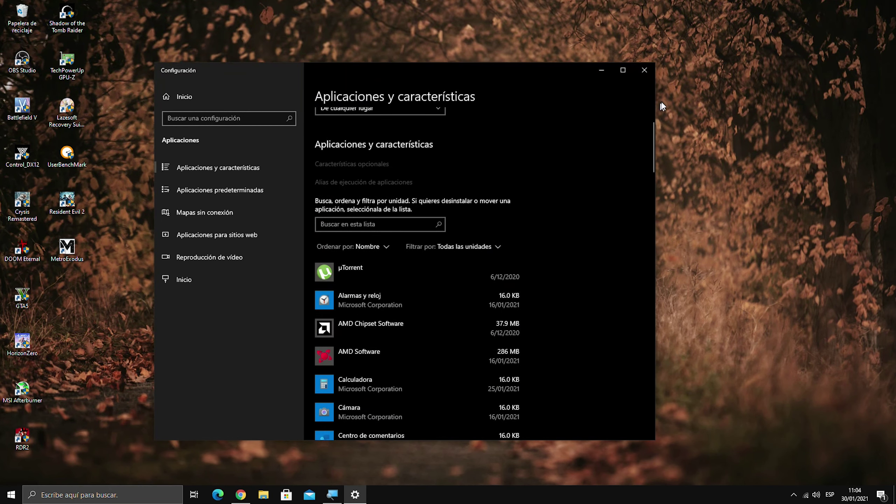
click(644, 70)
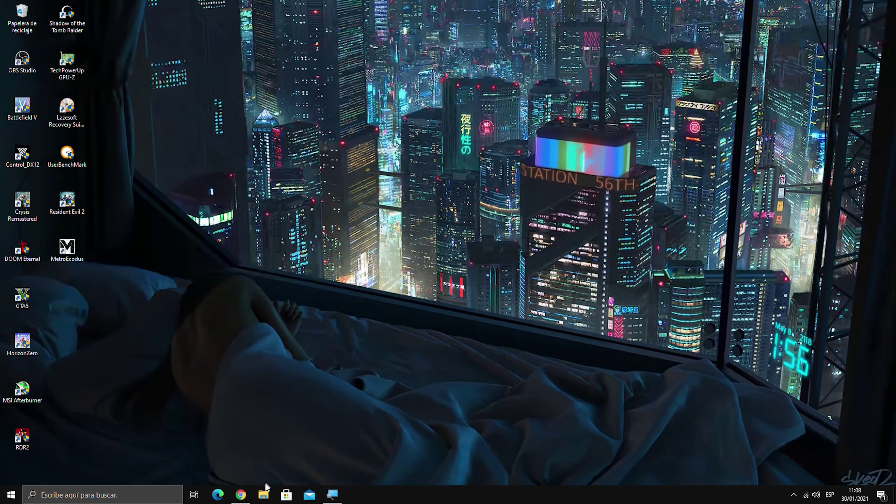
- Search Windows for "configura", open Configuración and go to the Inicio page under Personalización
click(123, 494)
text(configura)
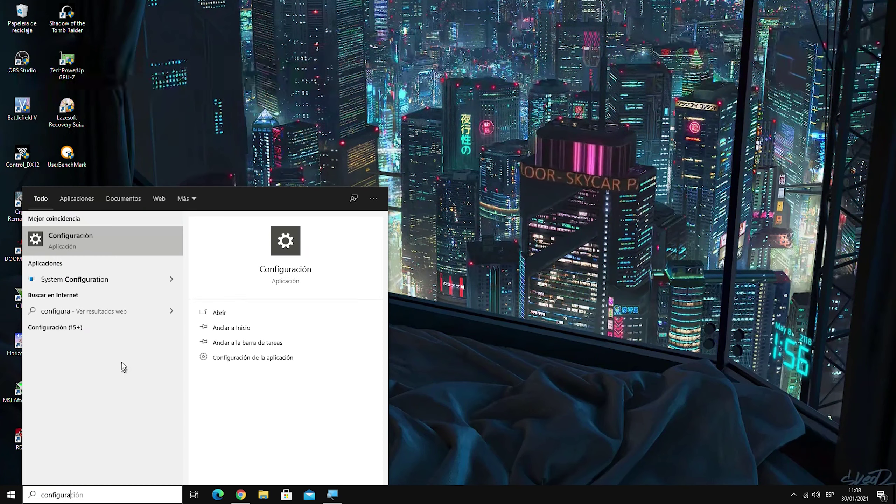
click(105, 230)
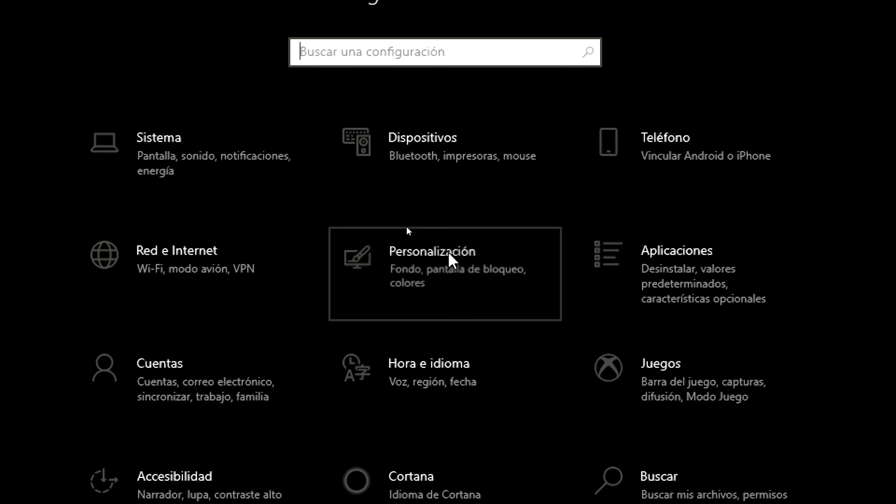
click(450, 255)
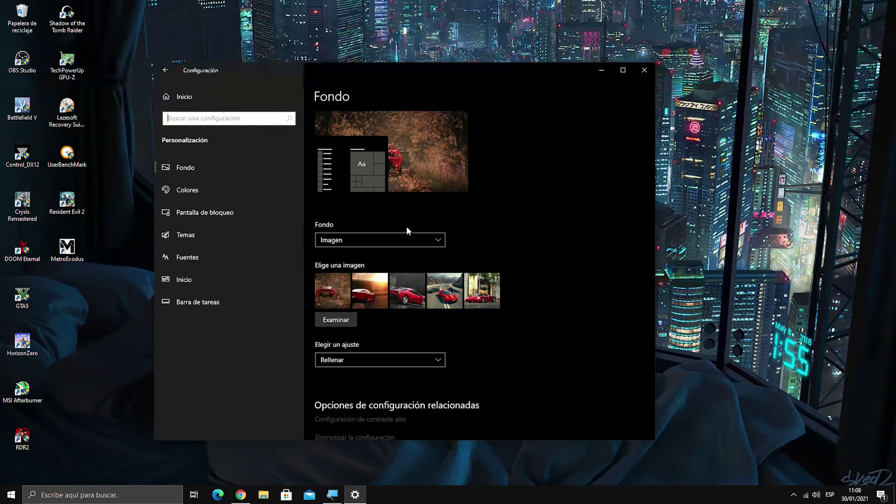
click(234, 277)
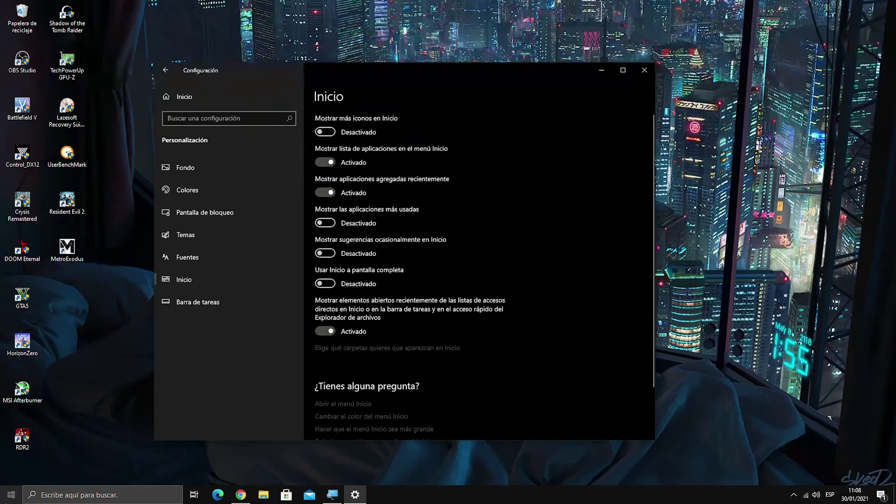
- Examine the application list and tiles in the Start menu, then close the menu
click(5, 499)
click(5, 499)
click(5, 499)
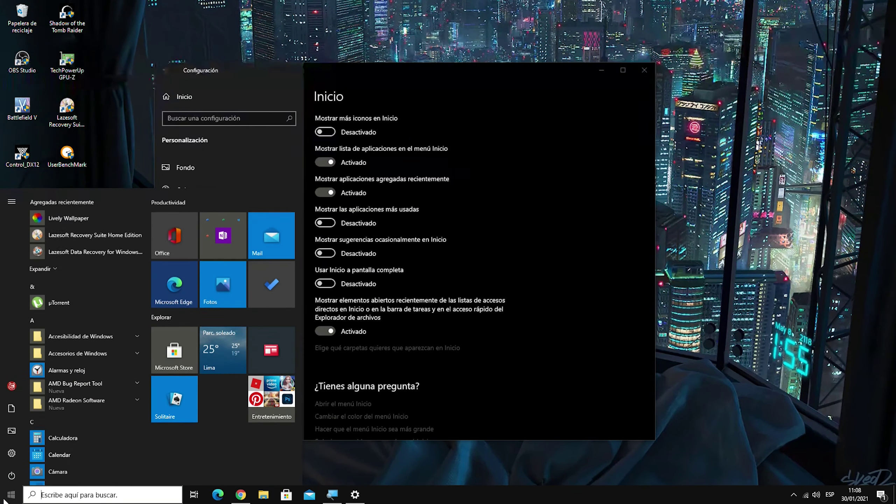
click(5, 500)
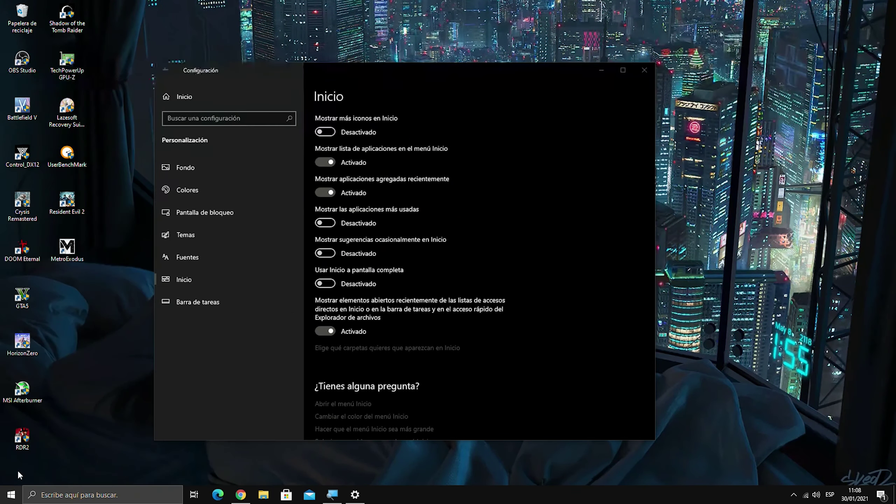
- Disable "Mostrar lista de aplicaciones en el menú Inicio", check the Start menu without the list, and enable the option again
click(328, 163)
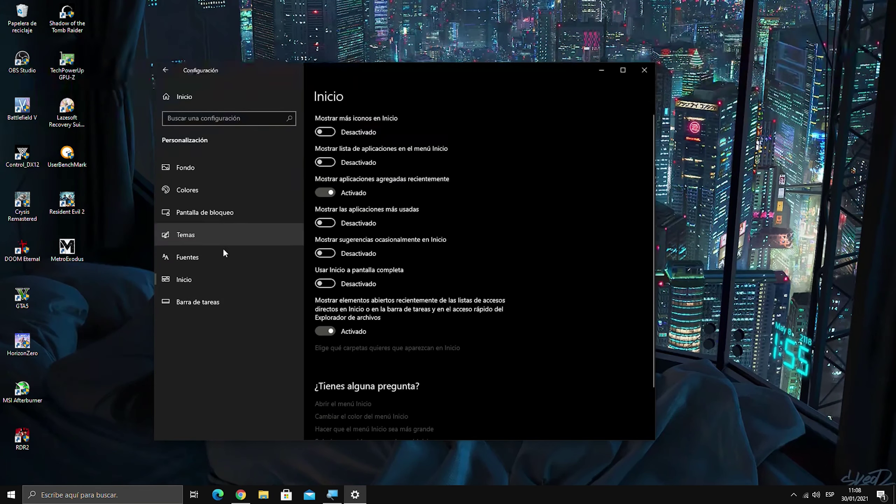
click(4, 499)
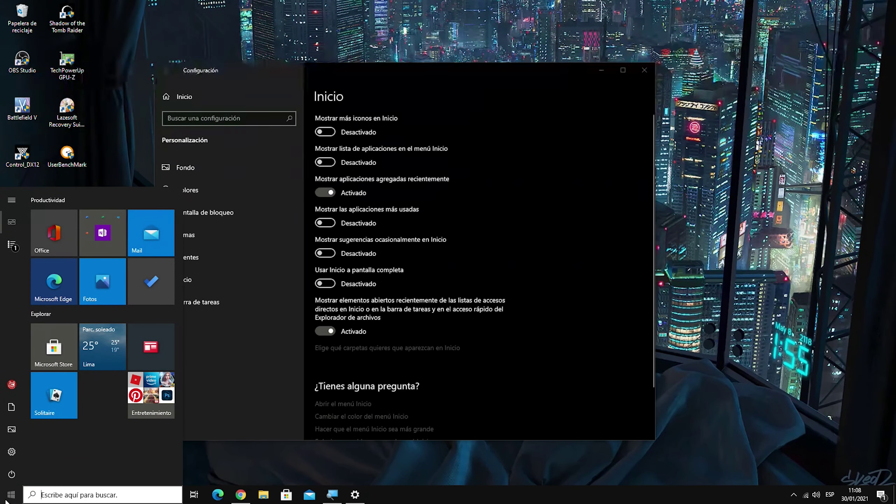
click(4, 499)
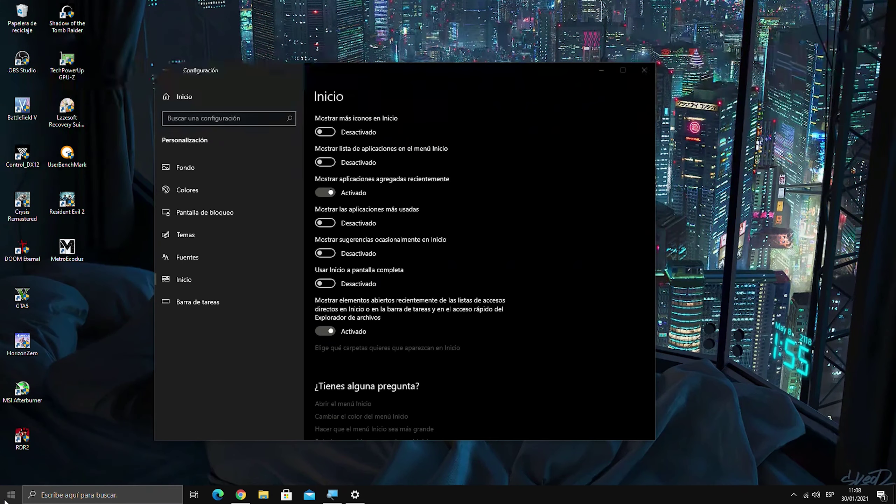
click(325, 163)
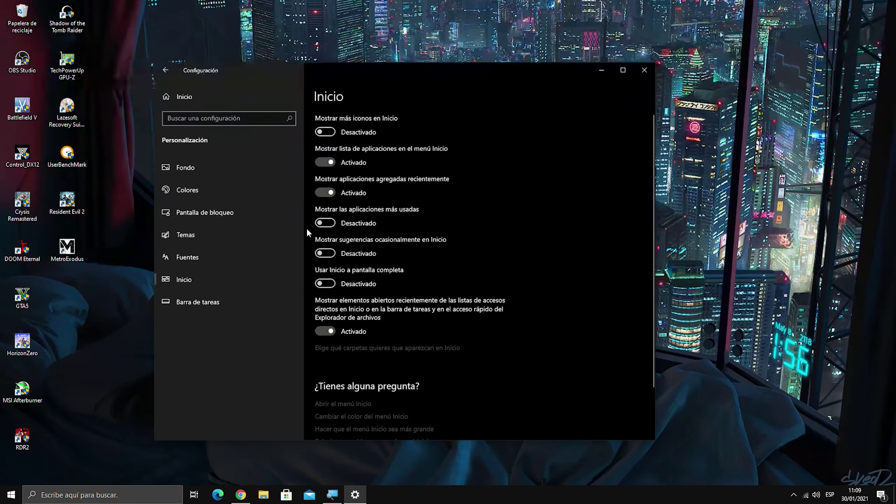
- Open File Explorer at Acceso rápido and arrange it beside the Configuración window so the recent files and Inicio options are both visible
drag(282, 70, 438, 42)
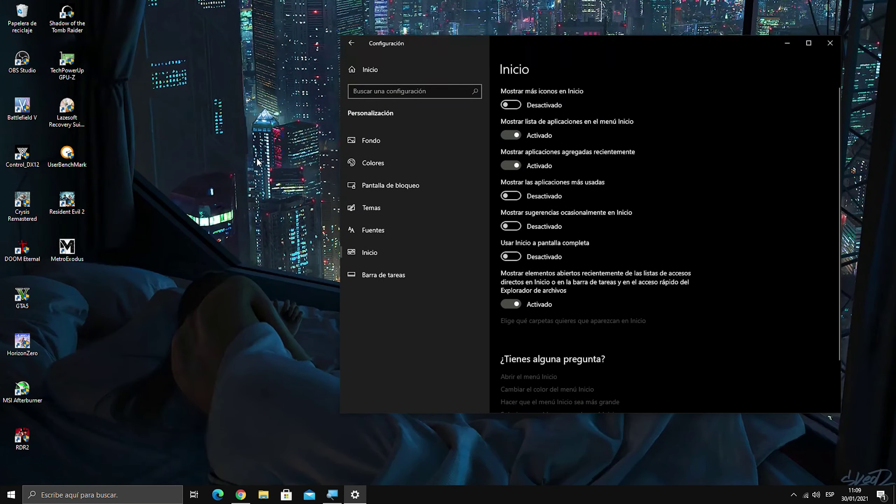
click(263, 494)
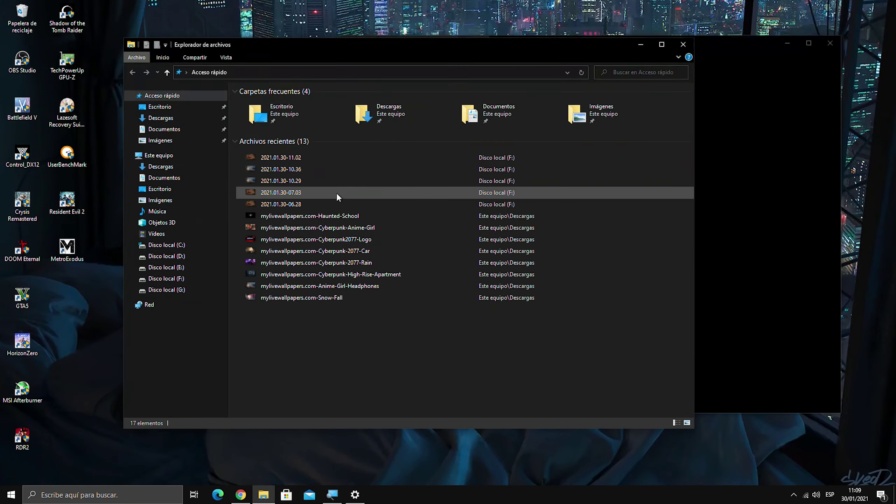
drag(354, 52, 248, 46)
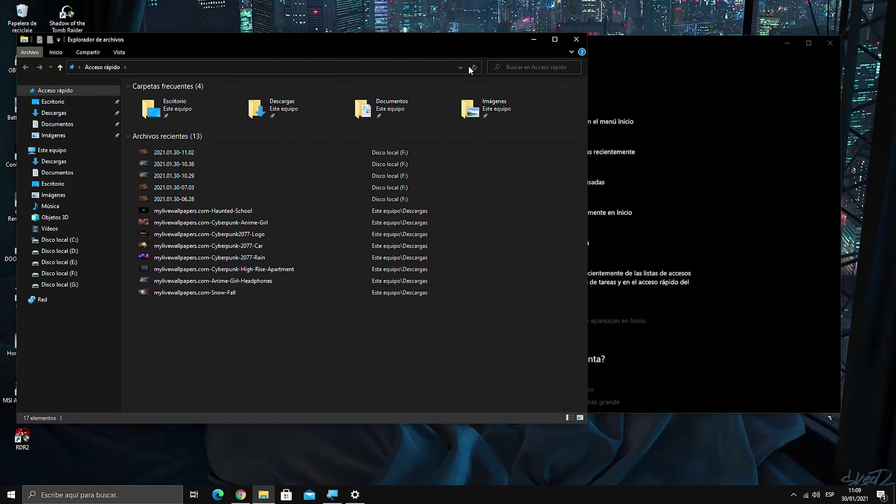
drag(586, 77, 390, 84)
click(441, 42)
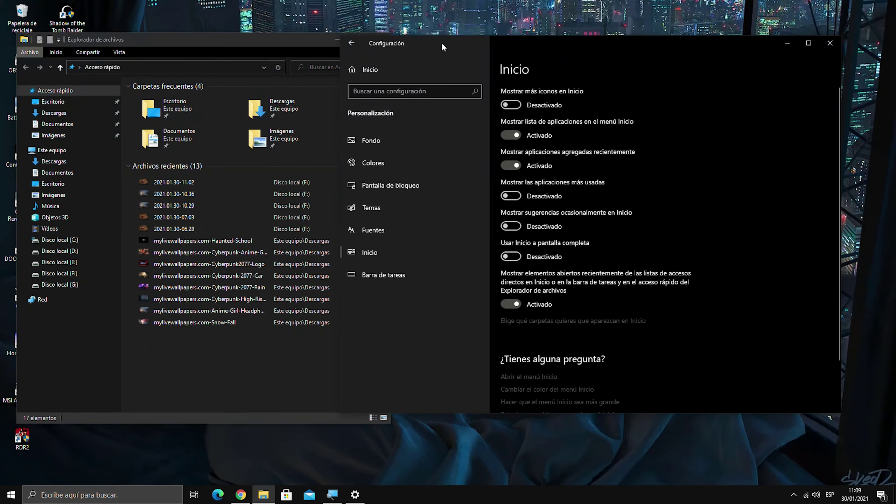
drag(449, 41, 457, 40)
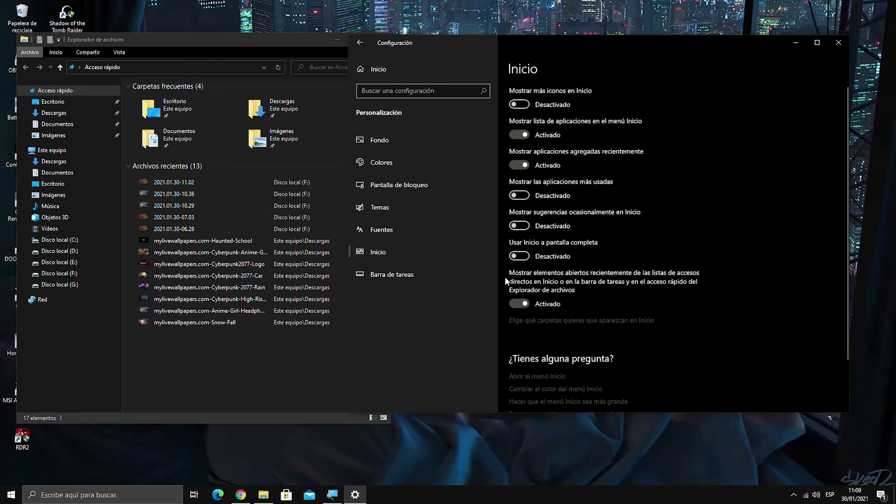
- Disable "Mostrar elementos abiertos recientemente" for Inicio, the taskbar and quick access, check Archivos recientes, and close File Explorer
click(520, 303)
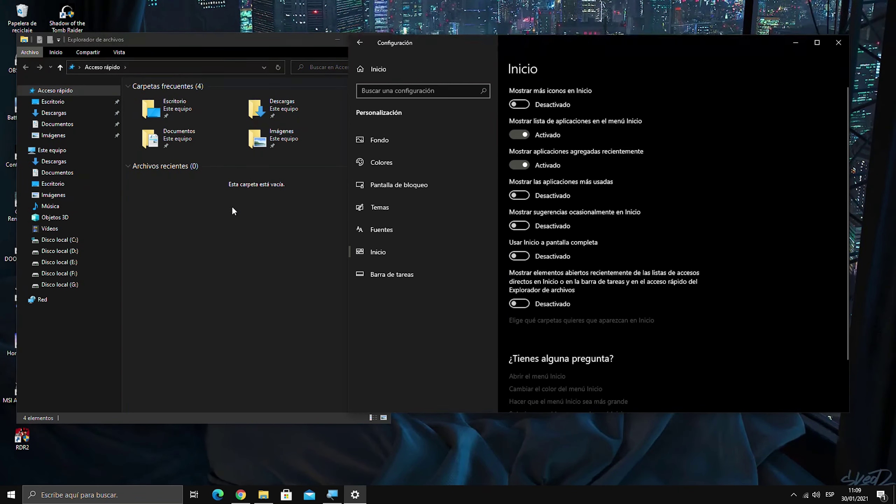
drag(233, 211, 338, 164)
drag(359, 245, 157, 188)
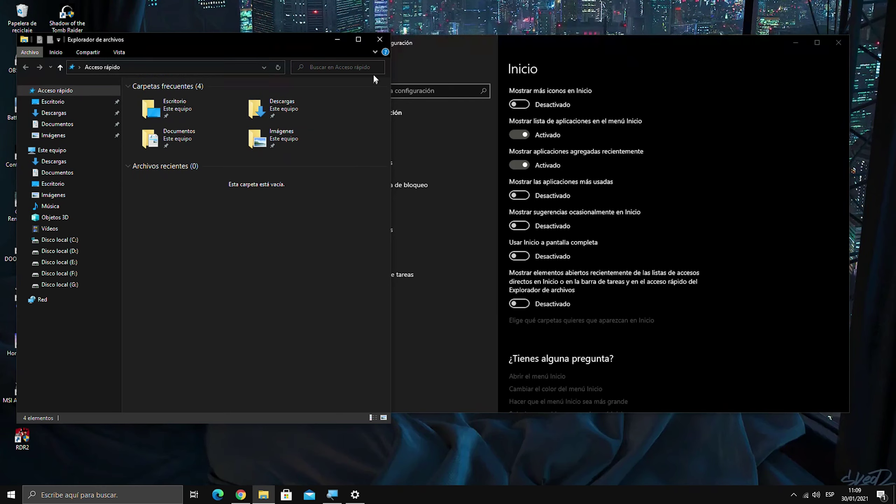
click(379, 39)
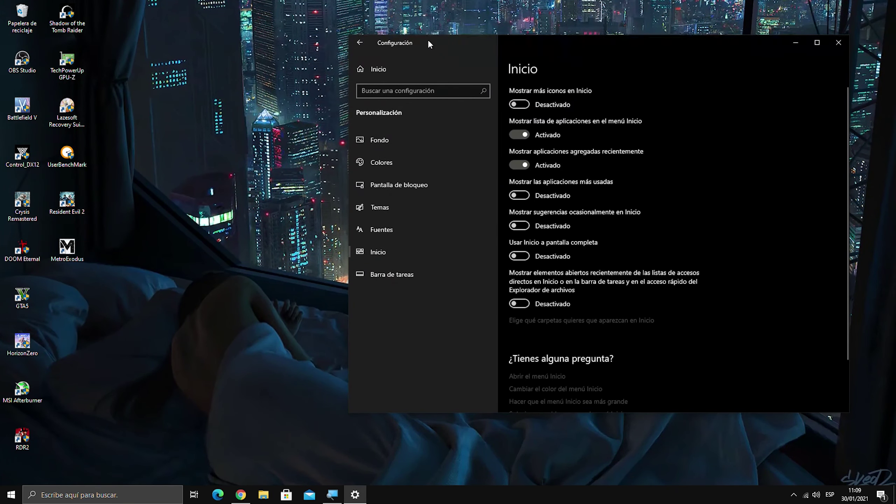
- Close the Configuración window, reopen Configuración through a search, and go to the Colores page of Personalización
drag(427, 39, 220, 40)
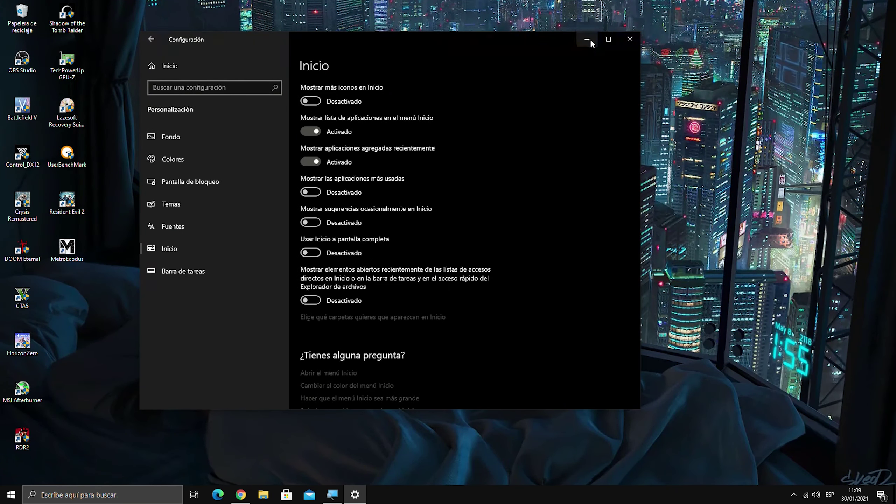
click(623, 40)
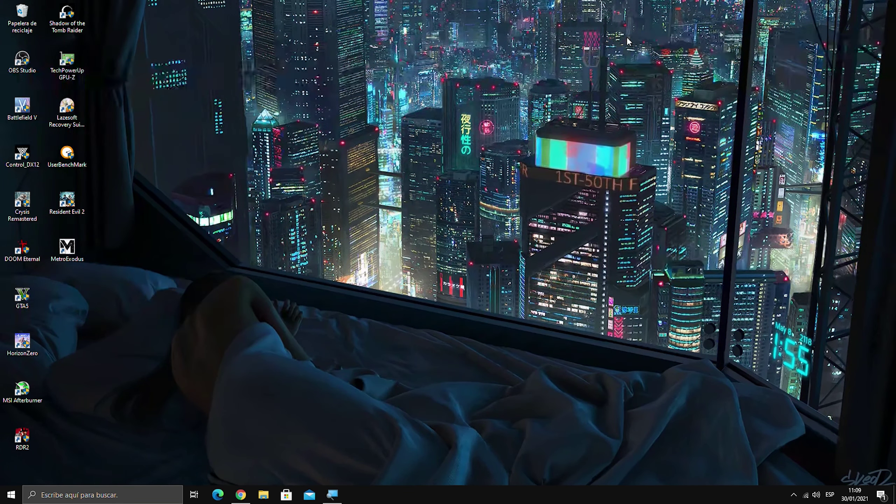
click(110, 496)
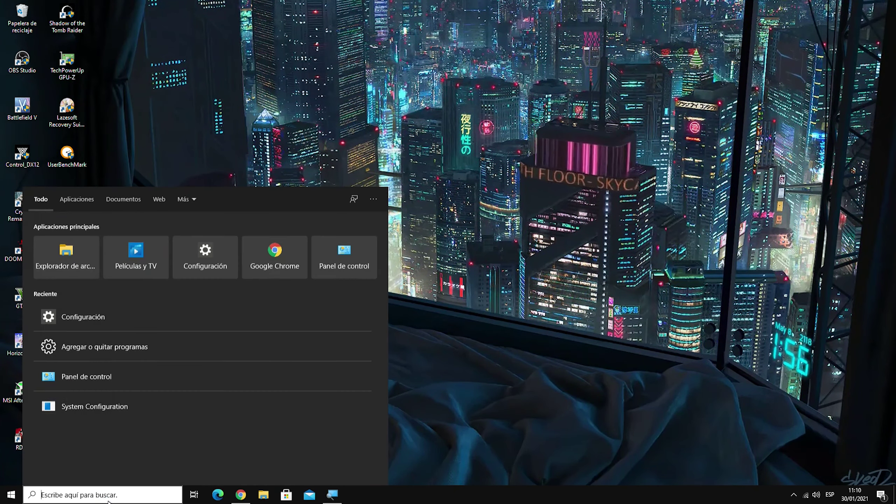
text(config)
key(Return)
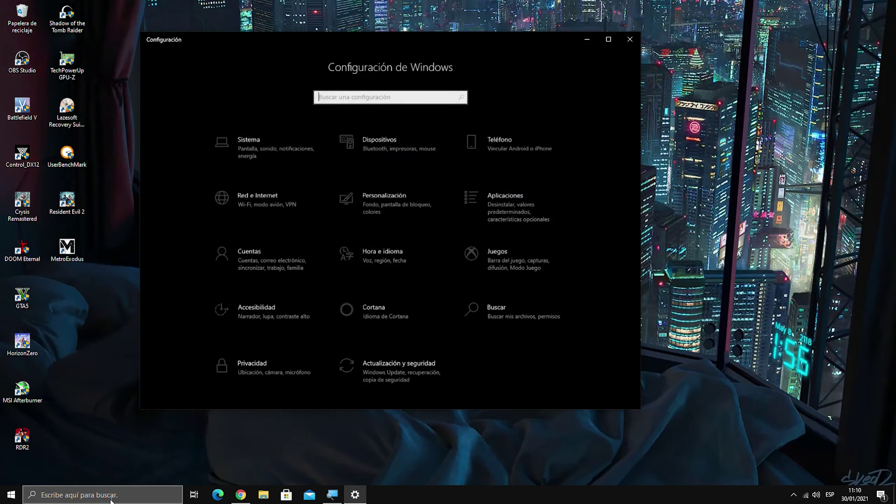
click(369, 208)
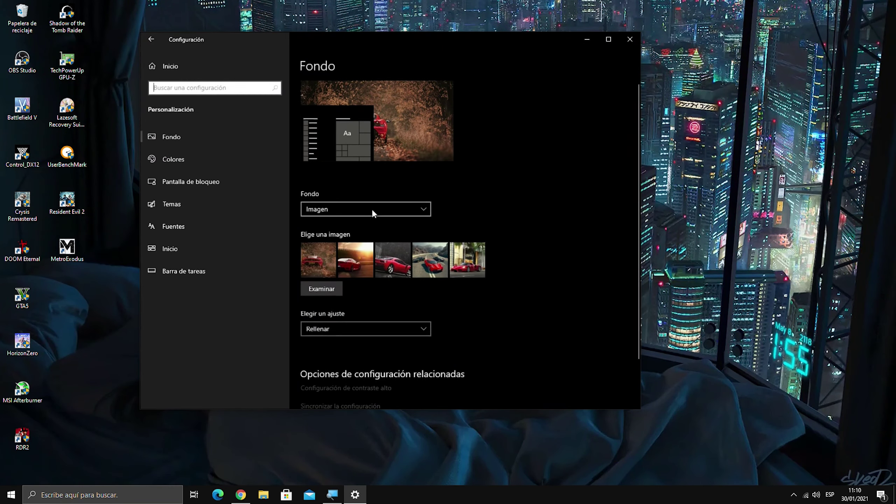
click(192, 159)
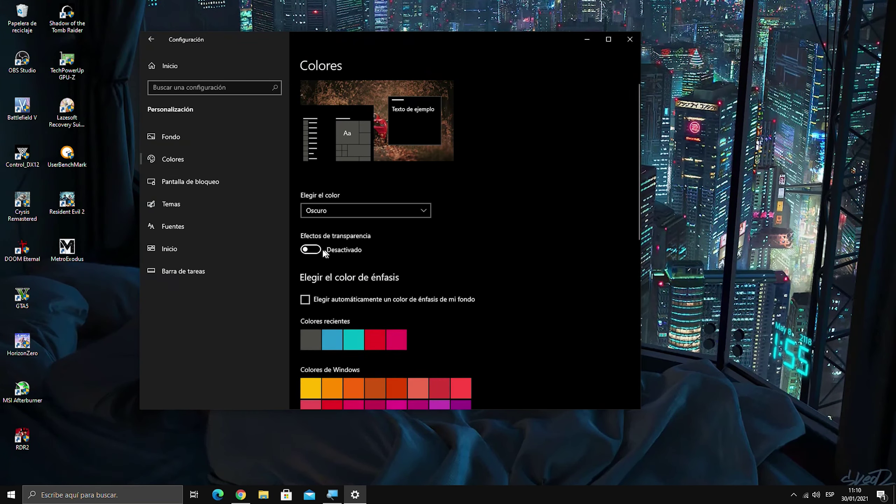
- Switch "Efectos de transparencia" on and back off, choose the dark grey recent accent colour, and close Configuración
click(312, 250)
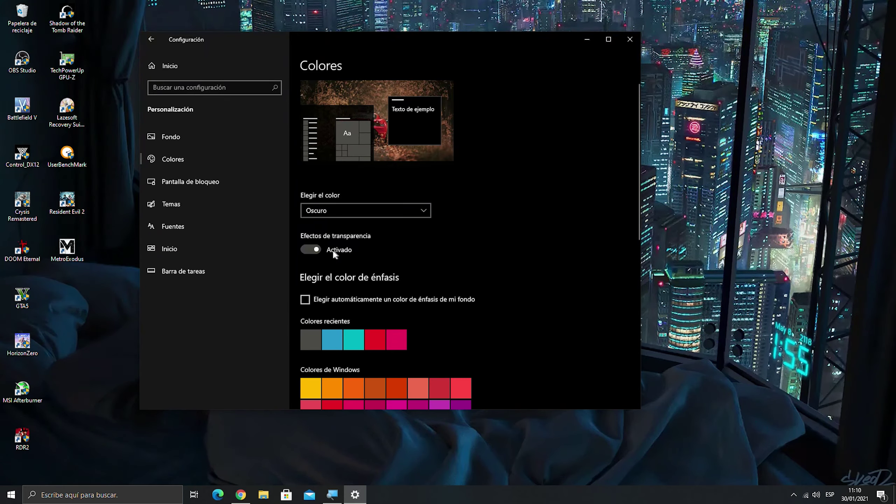
click(313, 246)
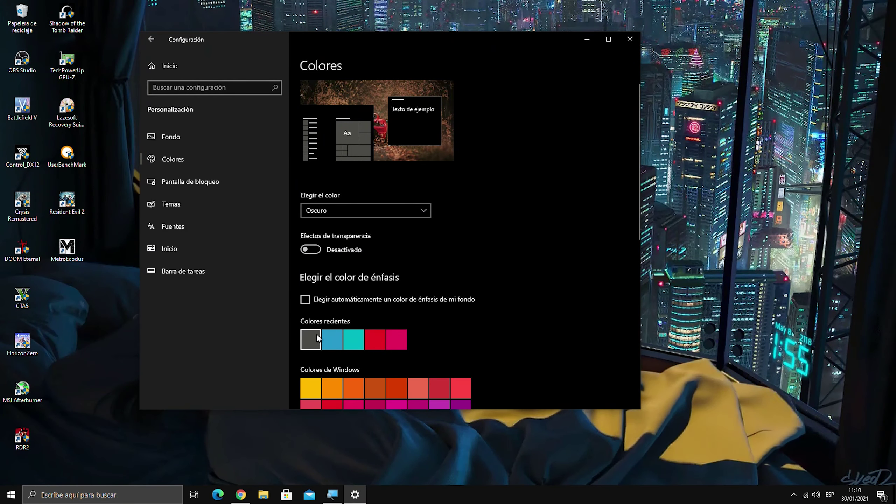
click(304, 342)
scroll(382, 335, down, 5)
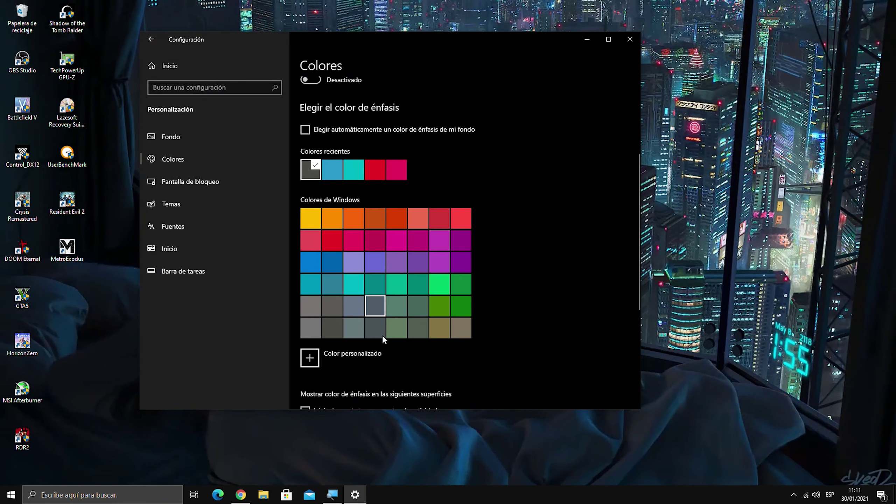
scroll(385, 185, up, 5)
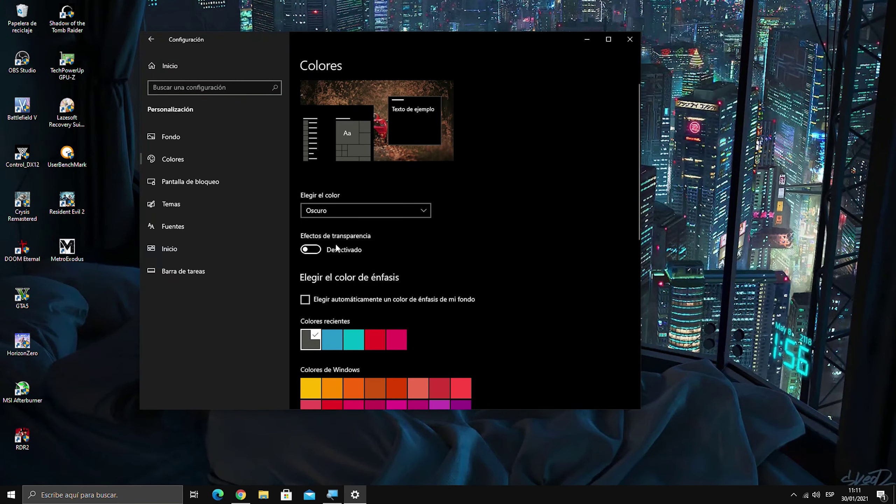
click(631, 39)
- Open the properties of Disco local (C:) from File Explorer, then close the Explorer window
click(263, 494)
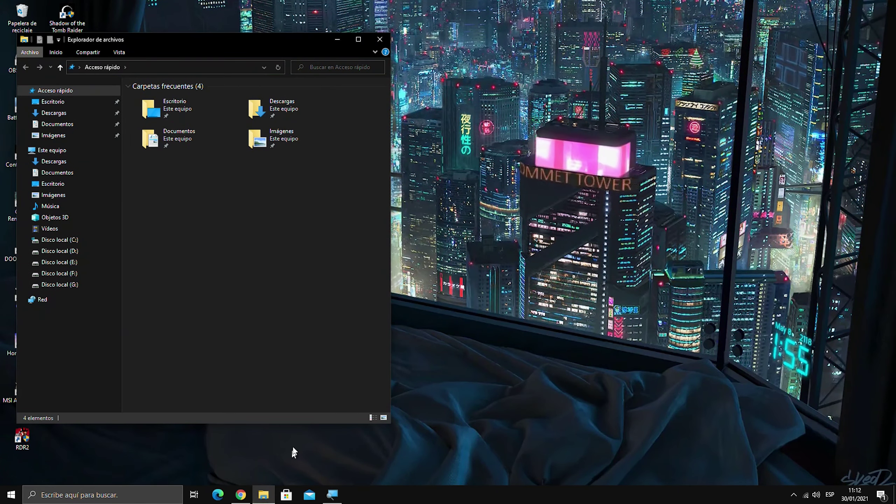
drag(187, 36, 329, 57)
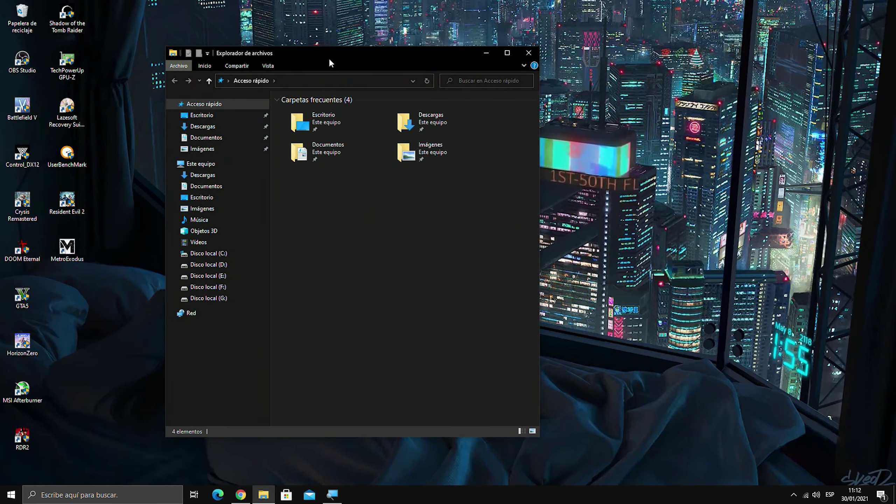
click(219, 254)
right_click(217, 256)
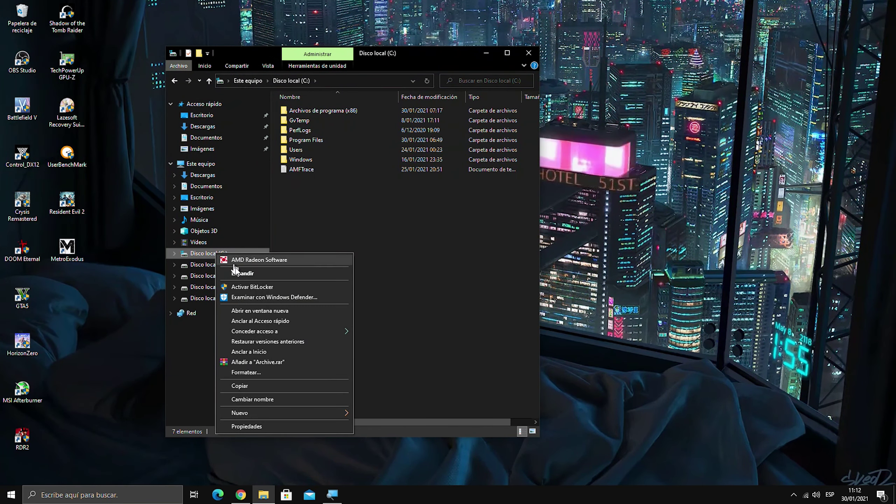
click(285, 427)
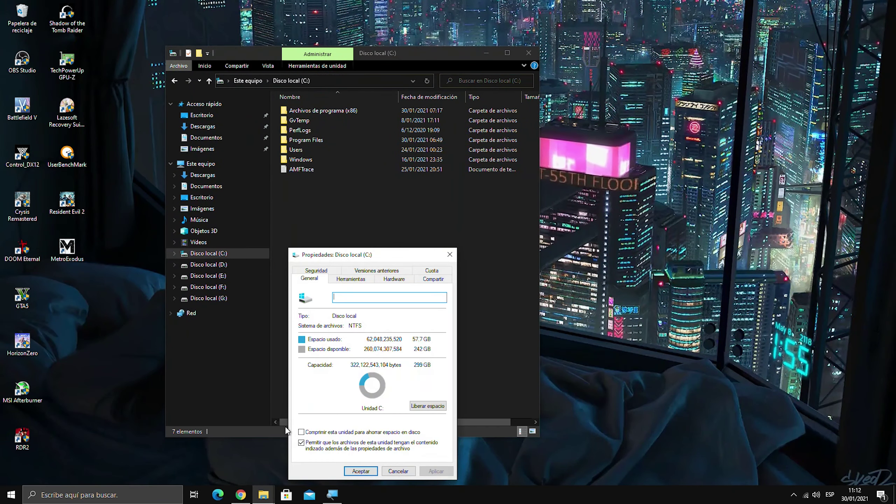
drag(372, 256, 361, 192)
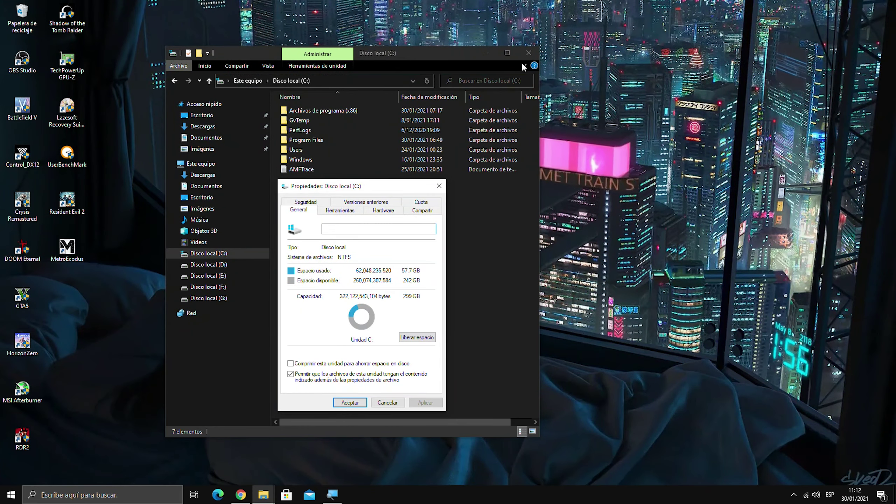
click(528, 52)
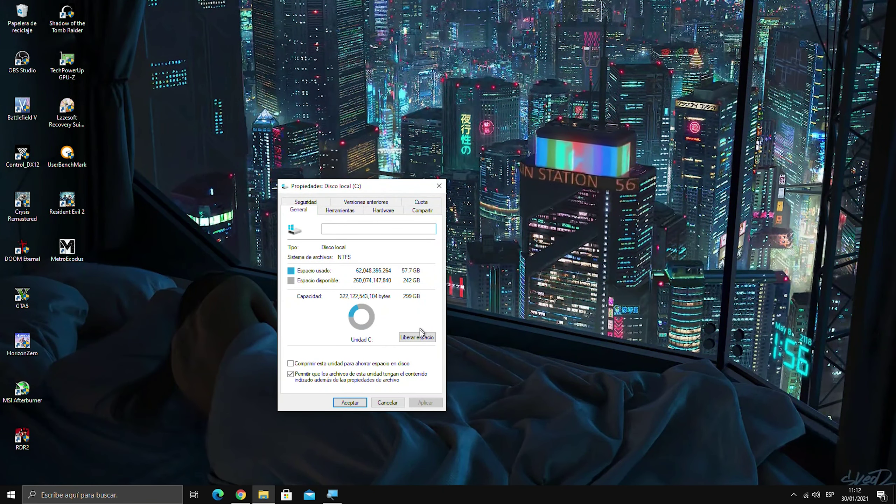
- Start the disk space cleanup for drive C: and examine the categories of files that can be deleted
click(418, 339)
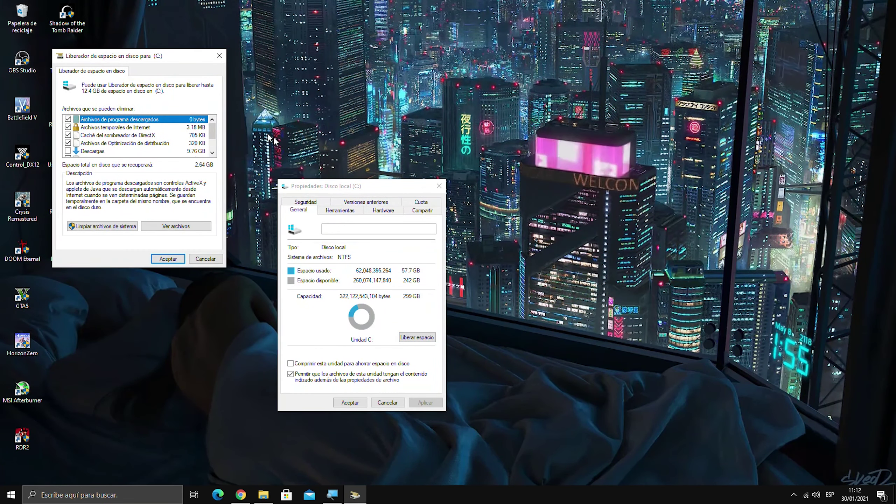
drag(165, 57, 561, 184)
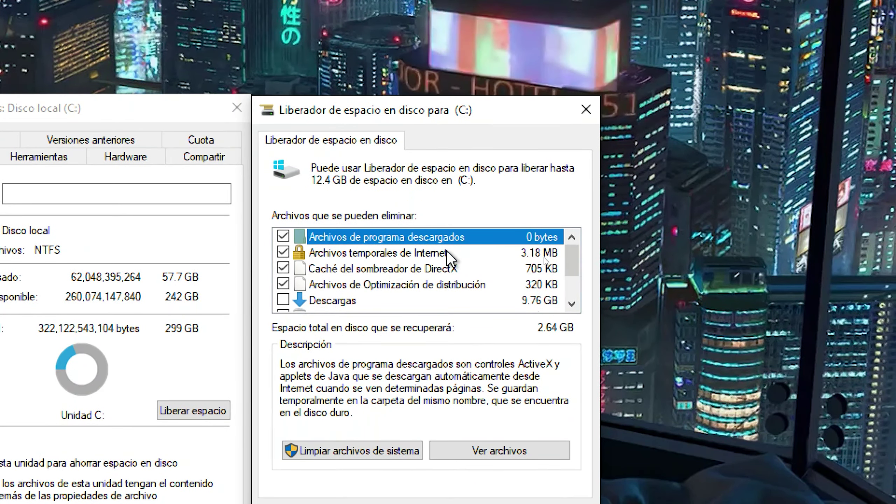
scroll(447, 250, down, 1)
scroll(446, 250, up, 1)
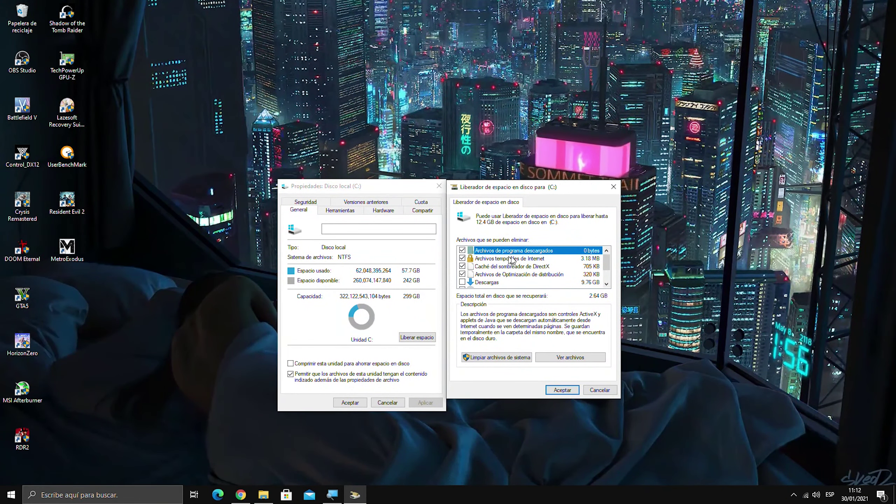
scroll(517, 275, down, 1)
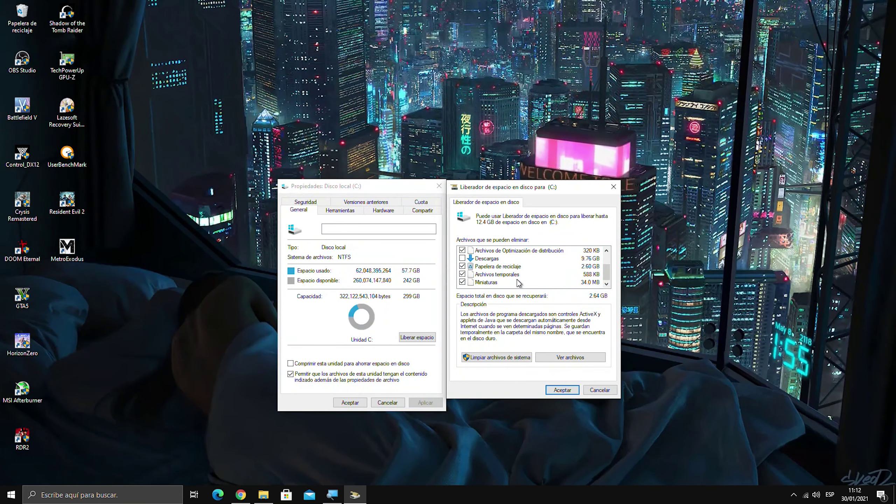
scroll(515, 280, up, 1)
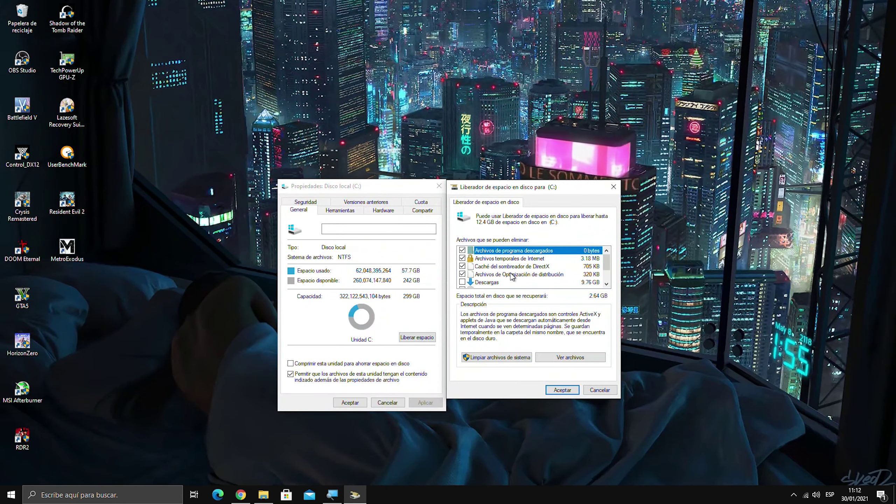
scroll(497, 281, down, 1)
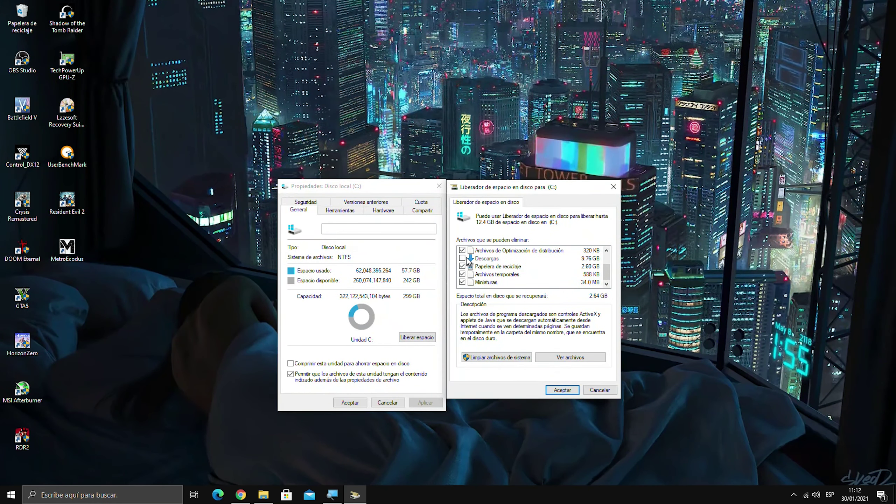
- Mark Descargas for deletion in the cleanup list and clear the mark again
click(467, 259)
click(463, 258)
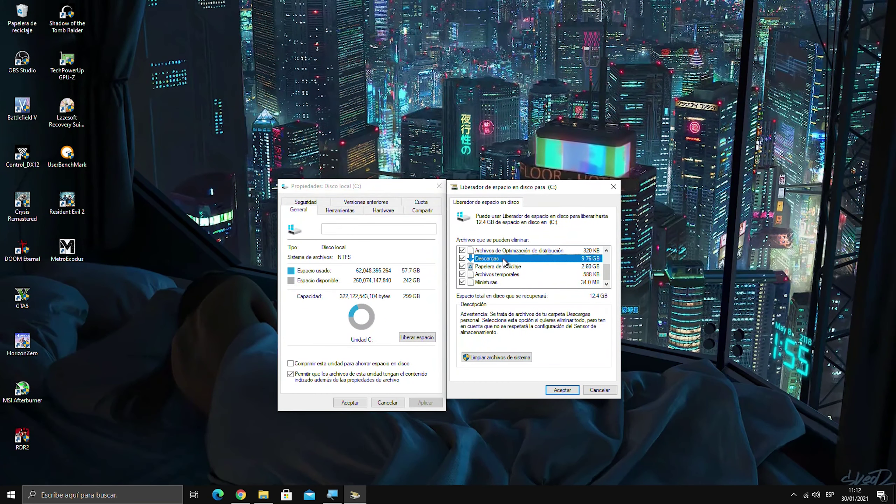
click(462, 259)
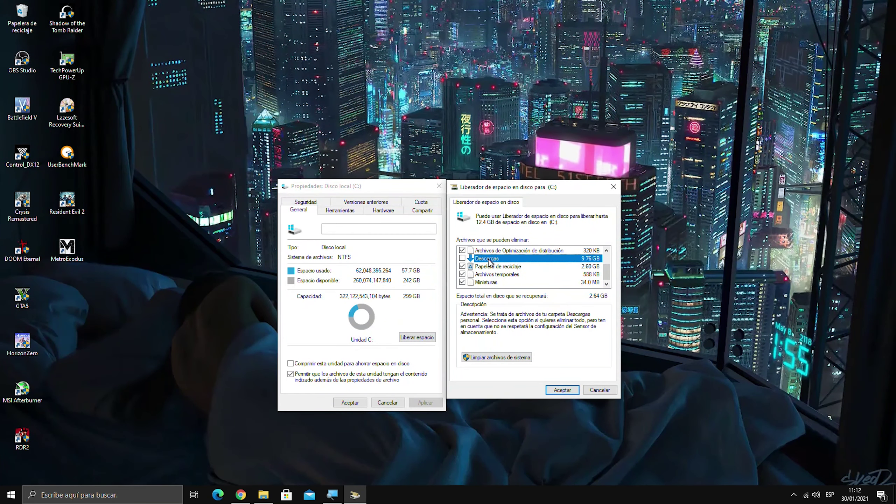
- Rescan drive C: with system files included and place the cleanup window beside the drive properties
click(499, 357)
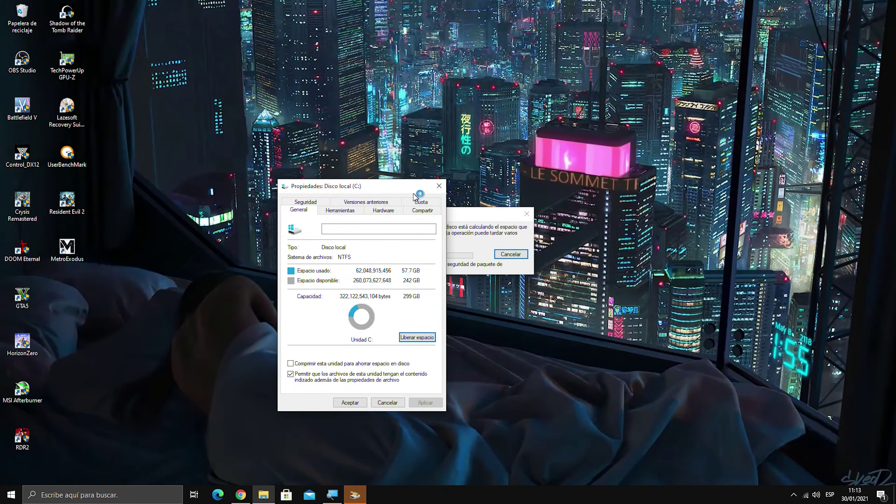
drag(412, 191, 324, 217)
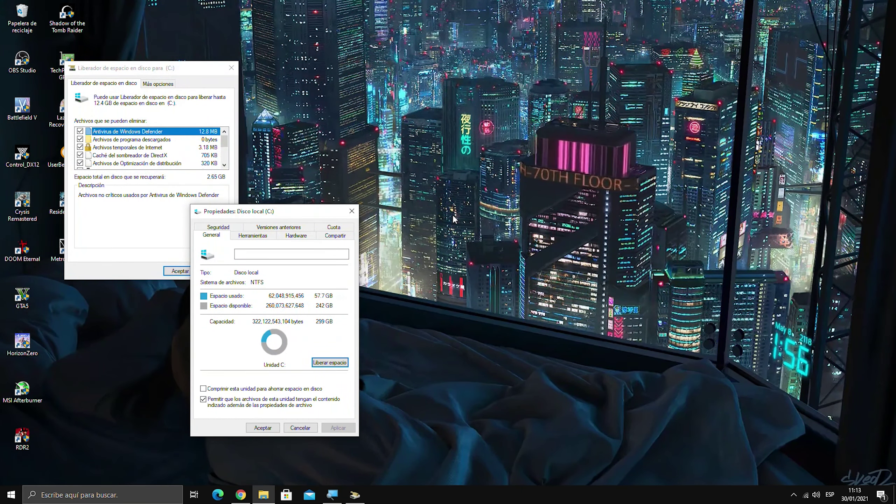
drag(189, 67, 485, 211)
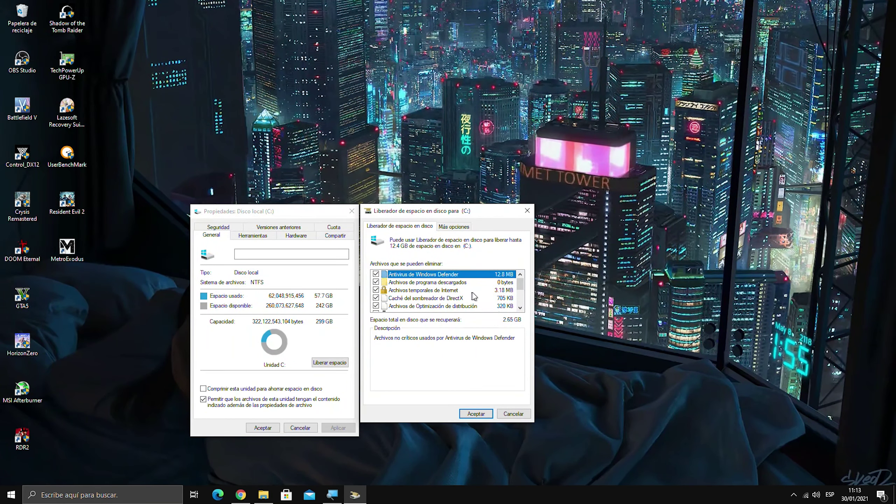
- Review the cleanup categories, permanently delete the marked files with Descargas excluded, and close the drive properties
drag(521, 286, 523, 293)
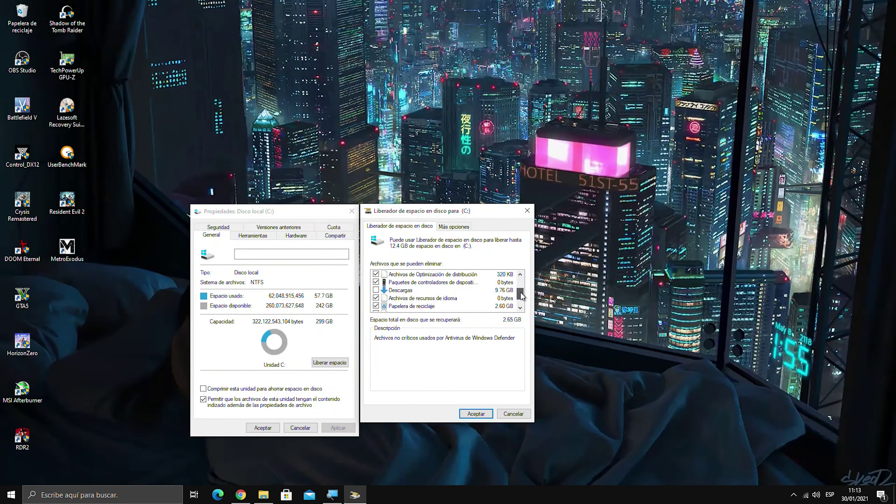
drag(521, 289, 522, 302)
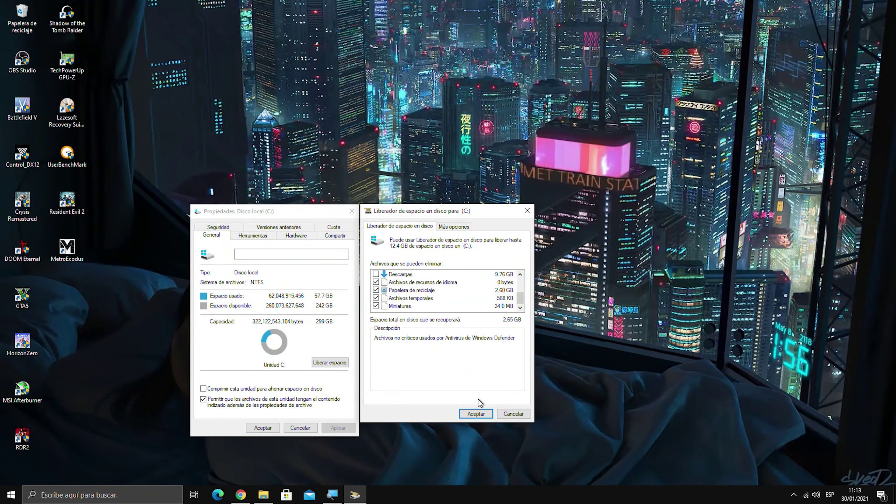
click(476, 414)
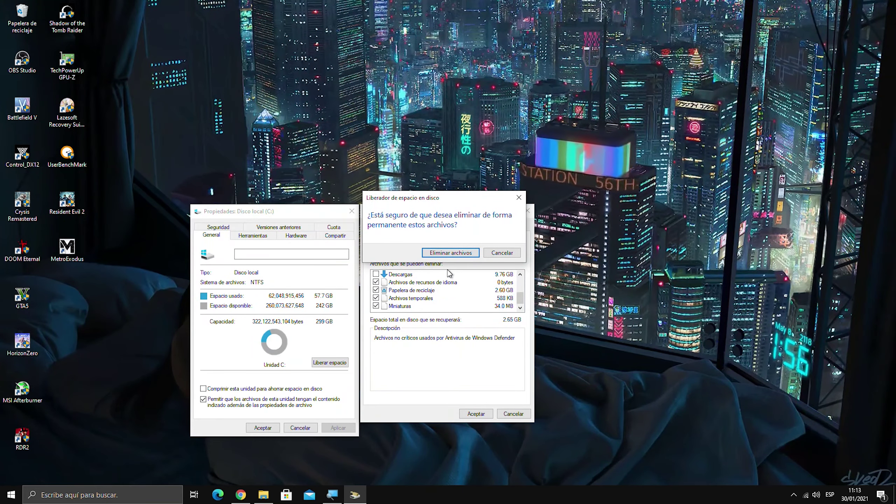
click(449, 252)
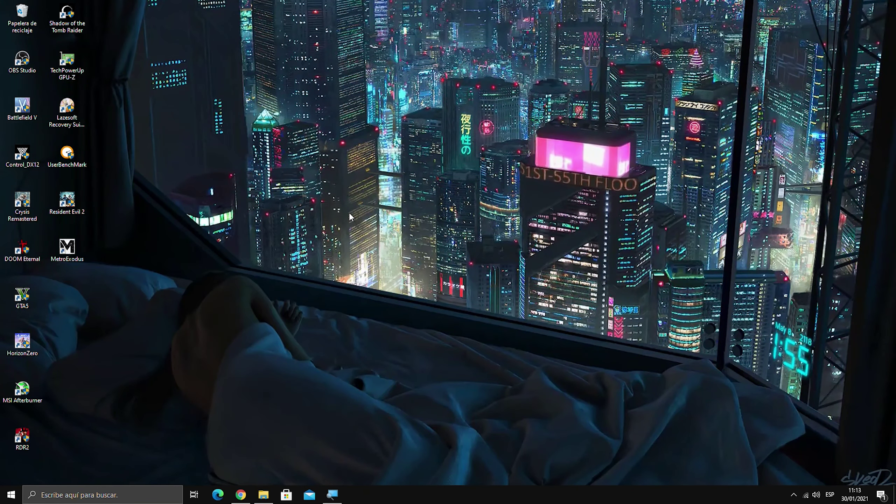
click(351, 211)
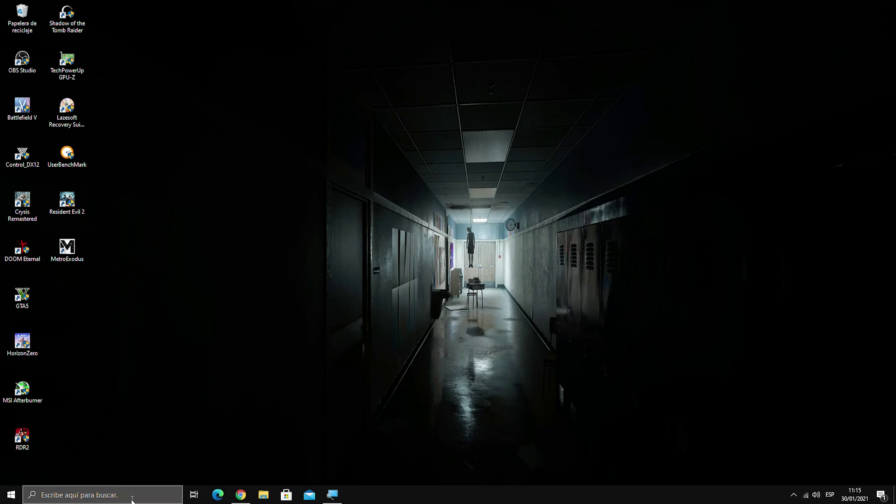
- Search for "configura", open Configuración, and go to the Sistema category
click(131, 497)
text(configura)
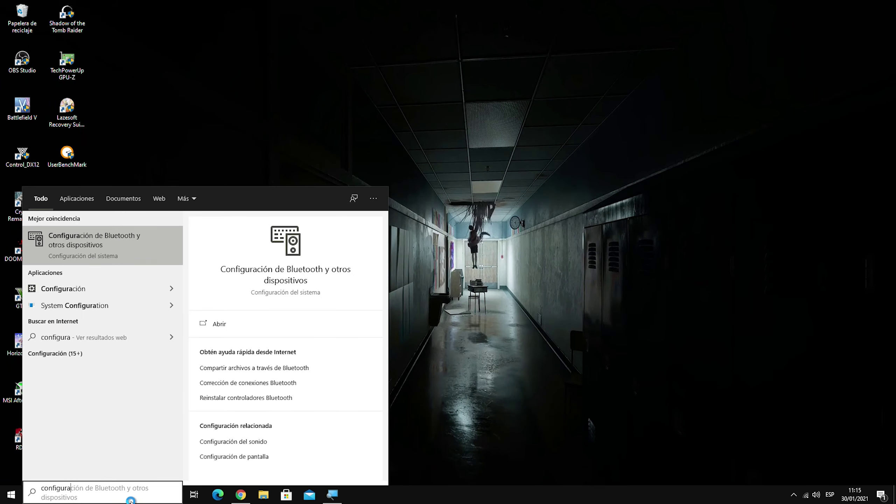
click(82, 286)
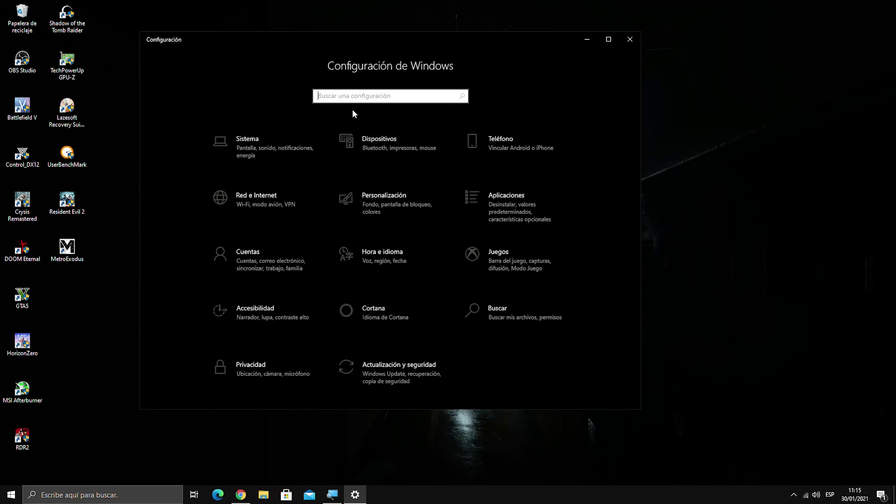
click(299, 147)
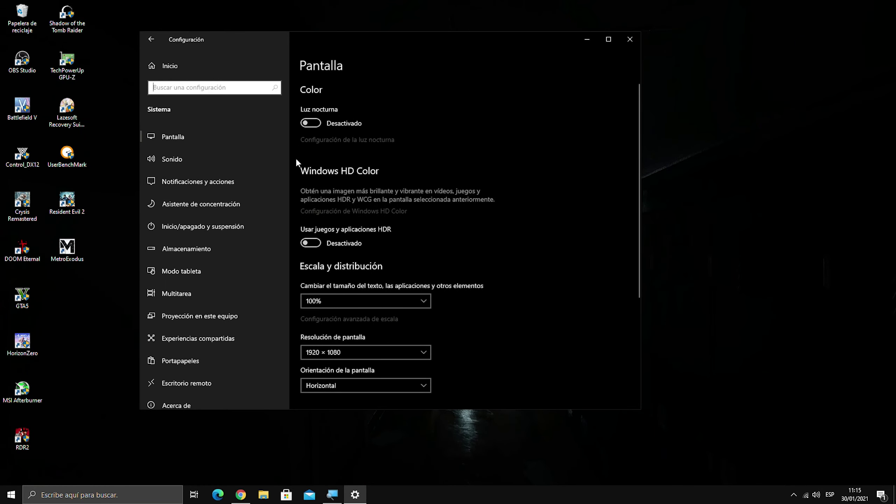
- Enable Escritorio remoto in the Sistema settings and disable it again, confirming both changes
click(215, 383)
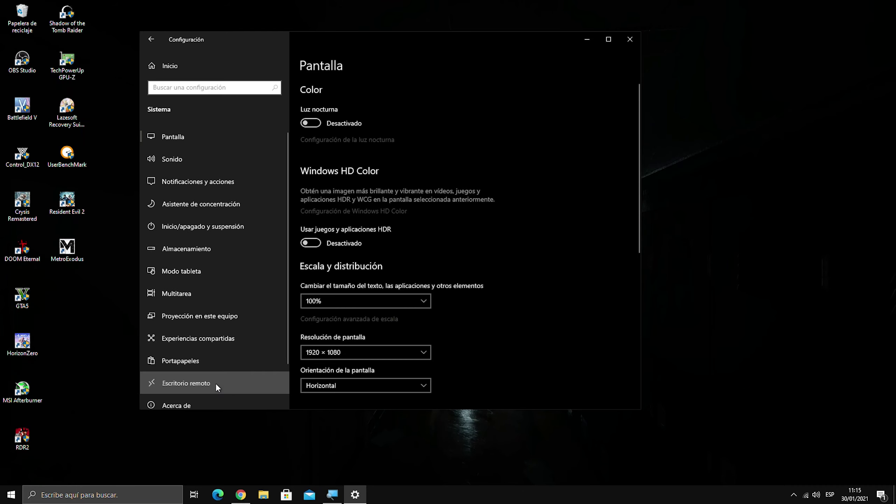
click(311, 148)
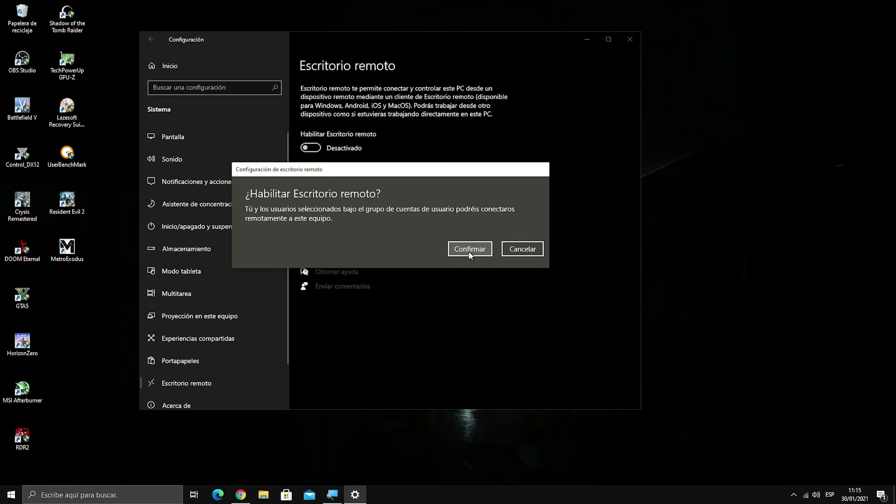
click(469, 249)
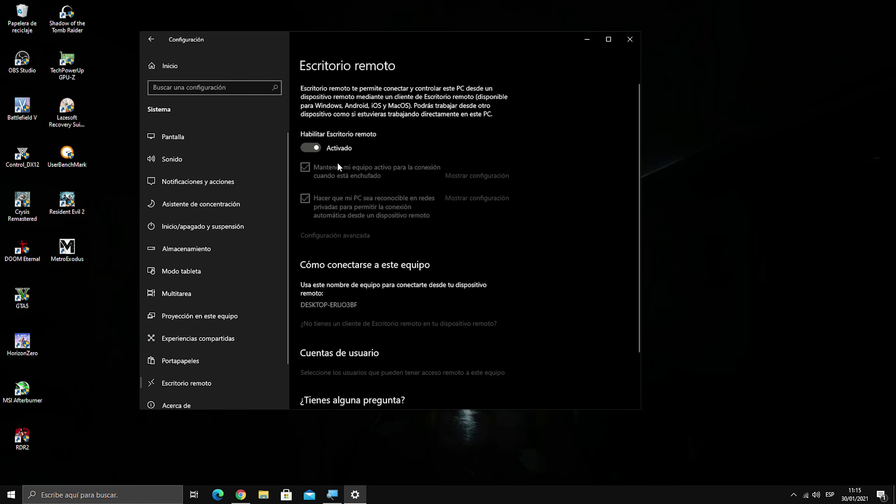
click(315, 150)
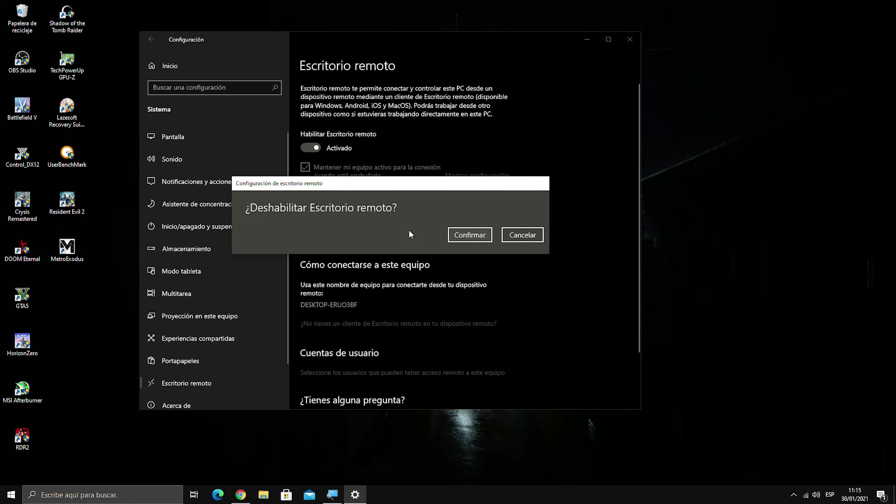
click(473, 236)
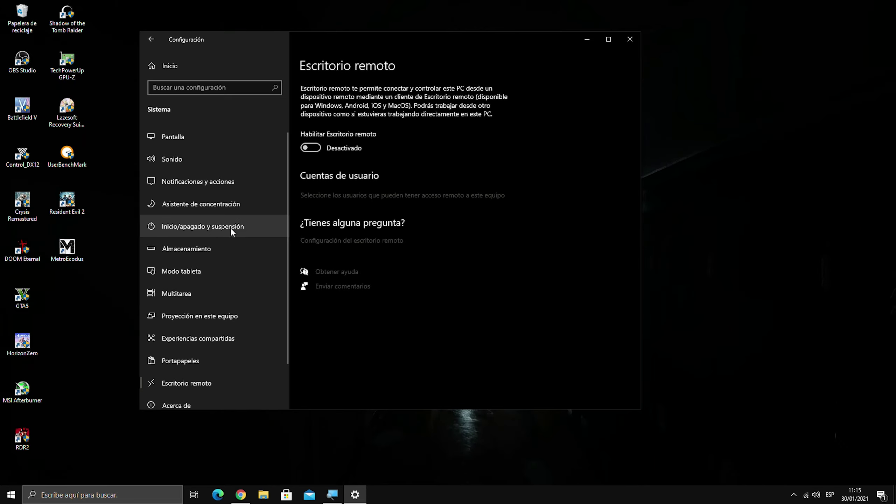
- In the Almacenamiento sensor configuration, set recycle bin files to be deleted after 14 días
click(218, 248)
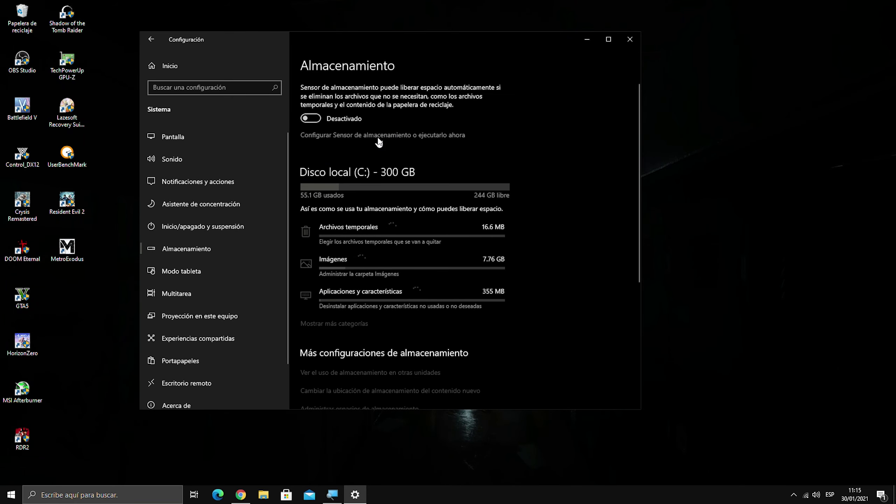
click(400, 136)
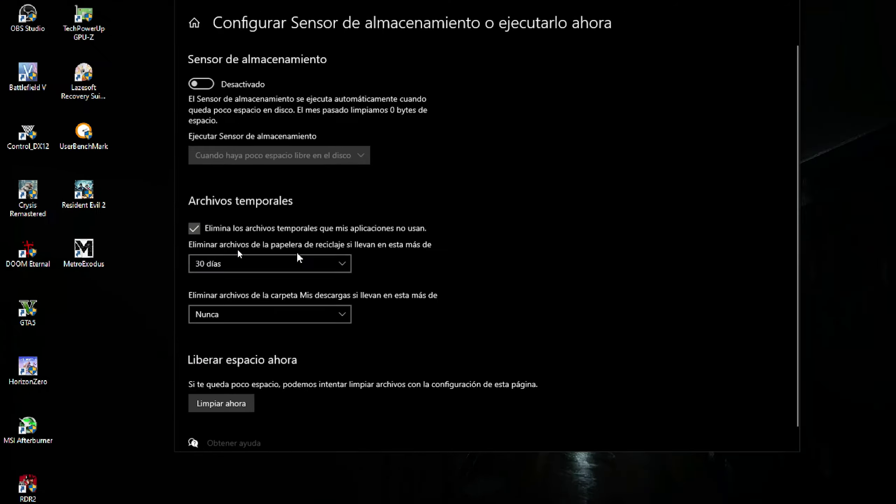
click(324, 262)
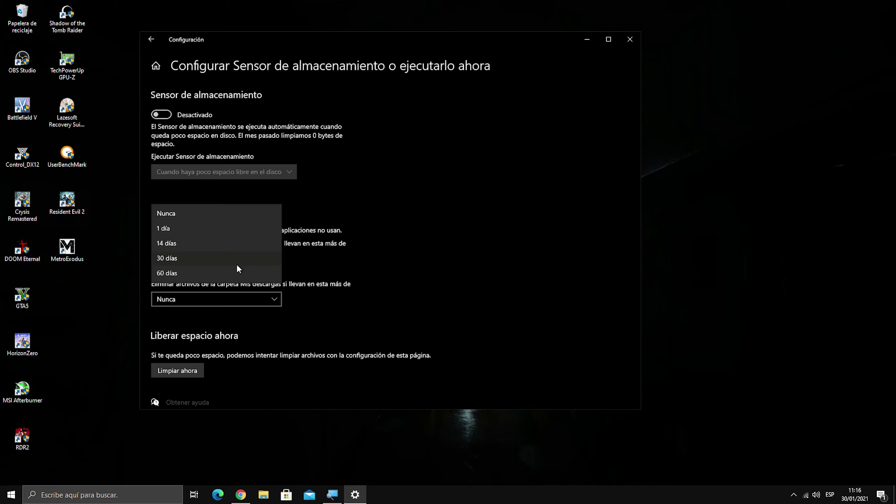
click(250, 213)
click(254, 258)
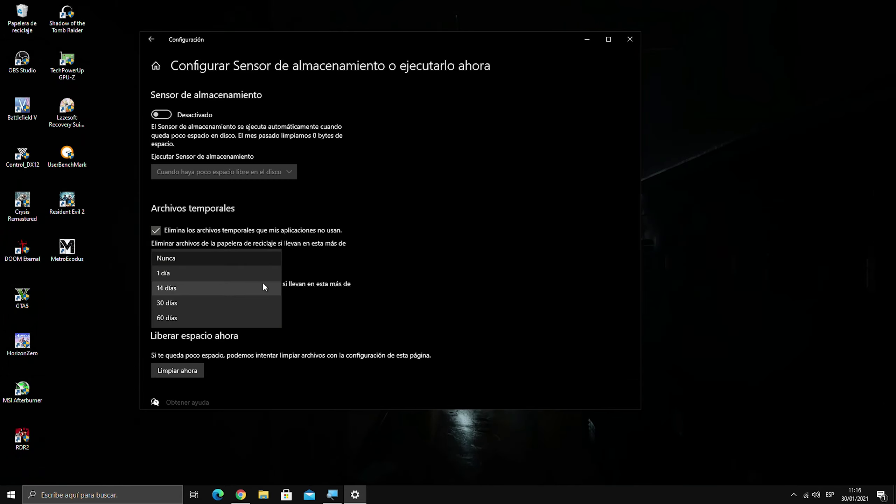
click(262, 288)
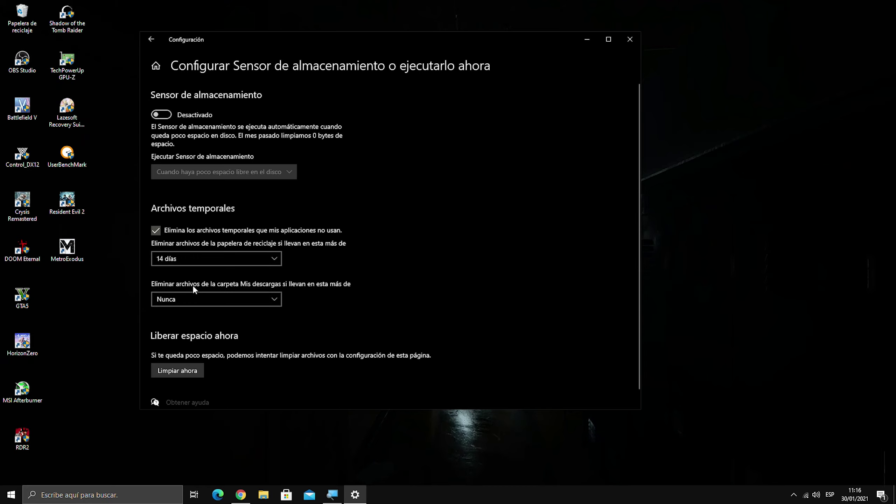
- Set the Mis descargas deletion period to 30 días, return it to Nunca, and close Configuración
click(266, 302)
click(243, 344)
click(262, 301)
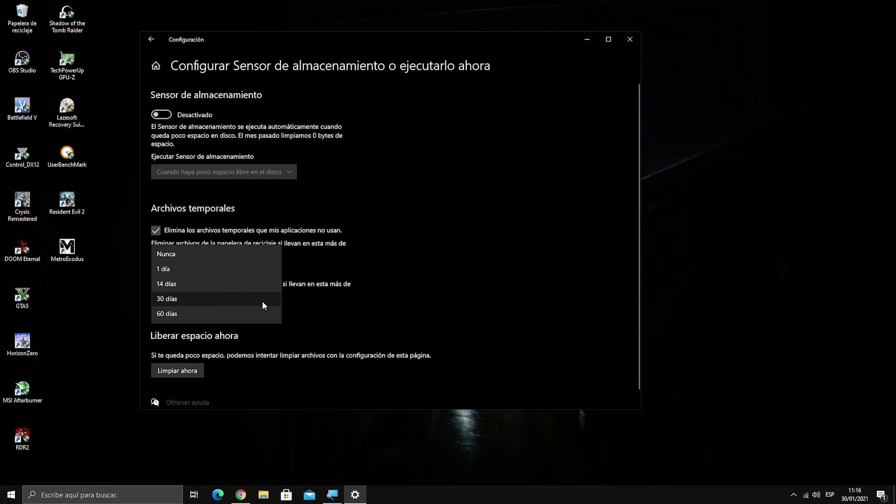
click(240, 256)
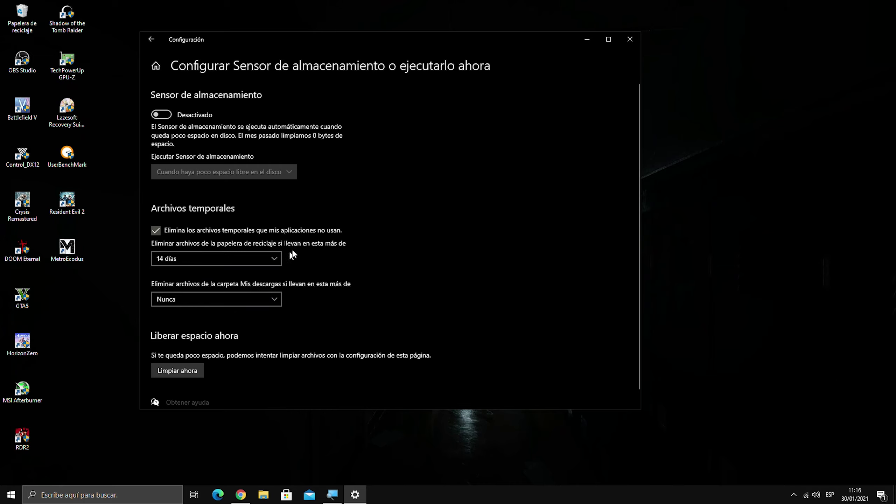
click(629, 40)
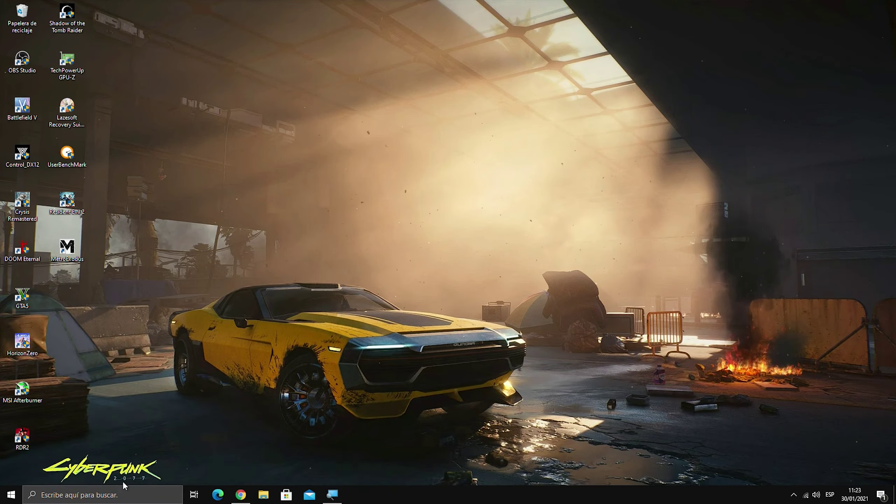
- Search for "gráfico", open Configuración de gráficos, and choose Aplicación clásica as the application type
click(105, 495)
text(g)
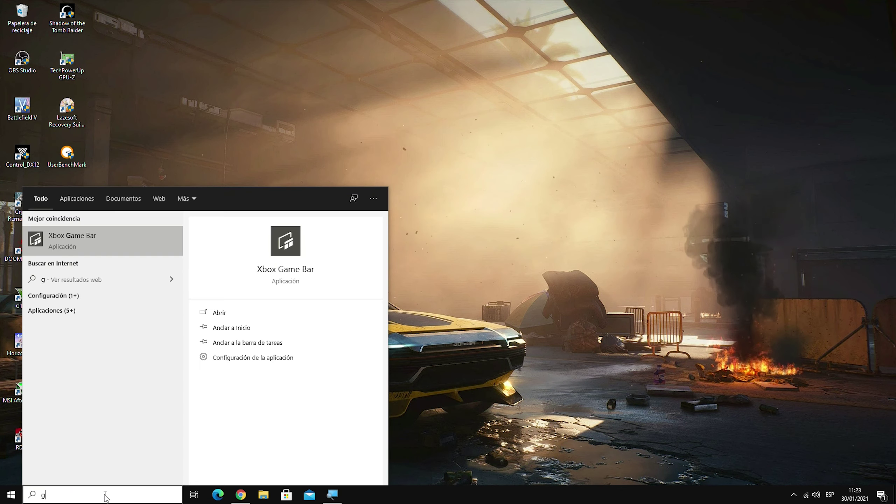
text(ráfico)
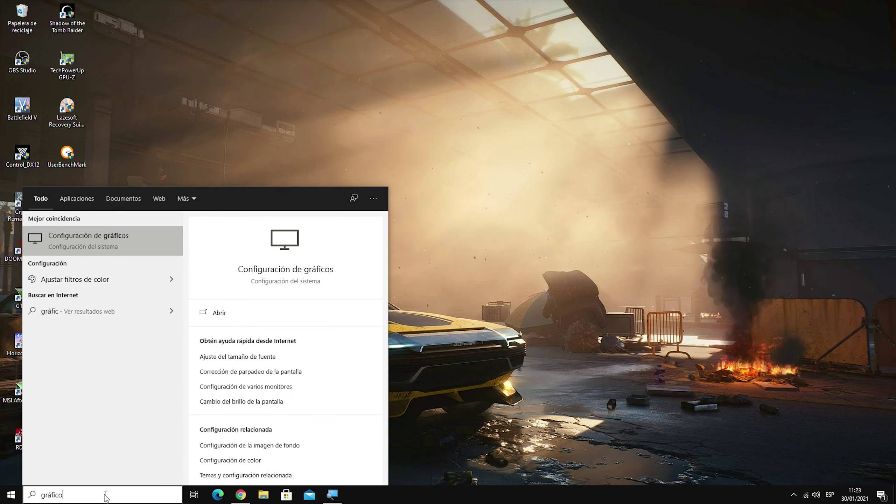
click(138, 243)
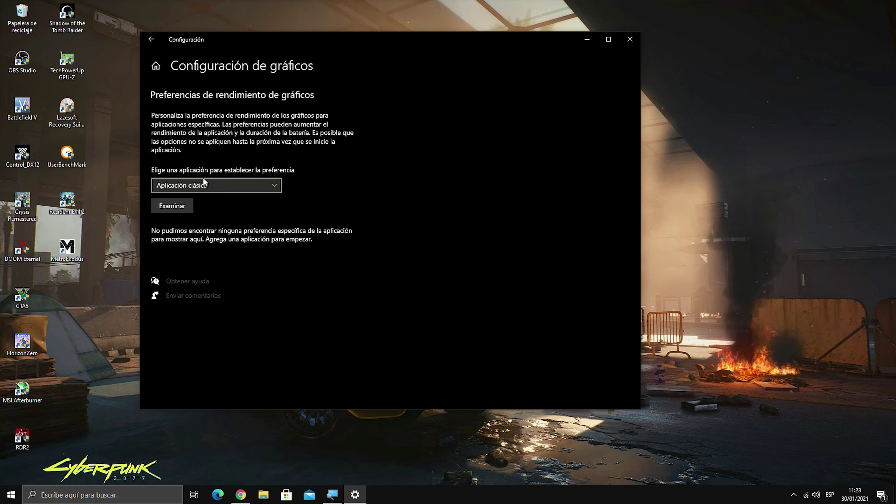
click(253, 186)
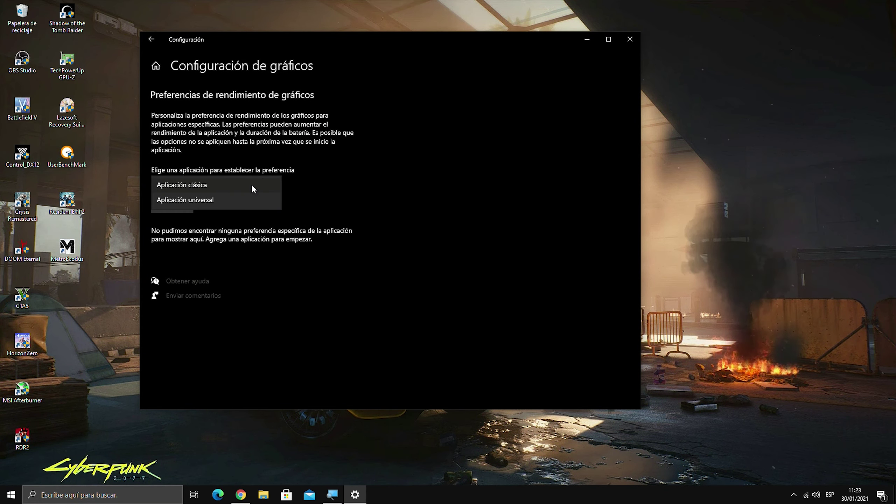
click(252, 185)
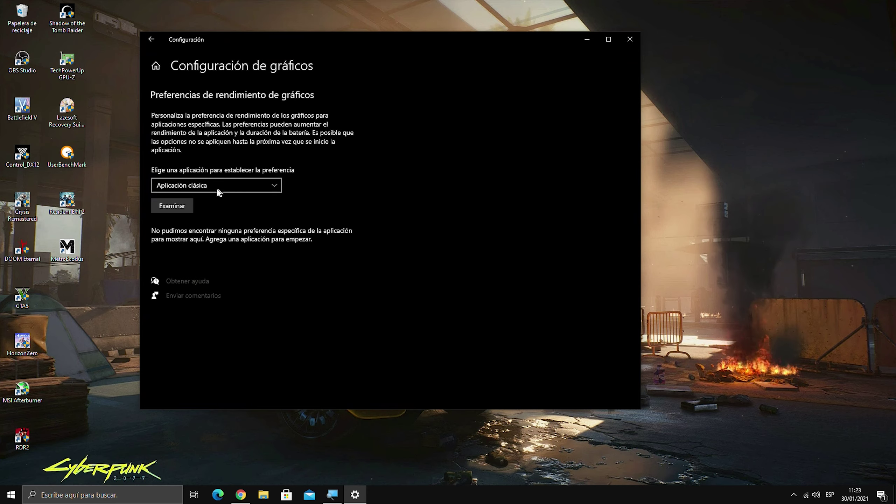
- Start browsing for a classic application and go to Archivos de programa (x86) on drive C:
click(188, 206)
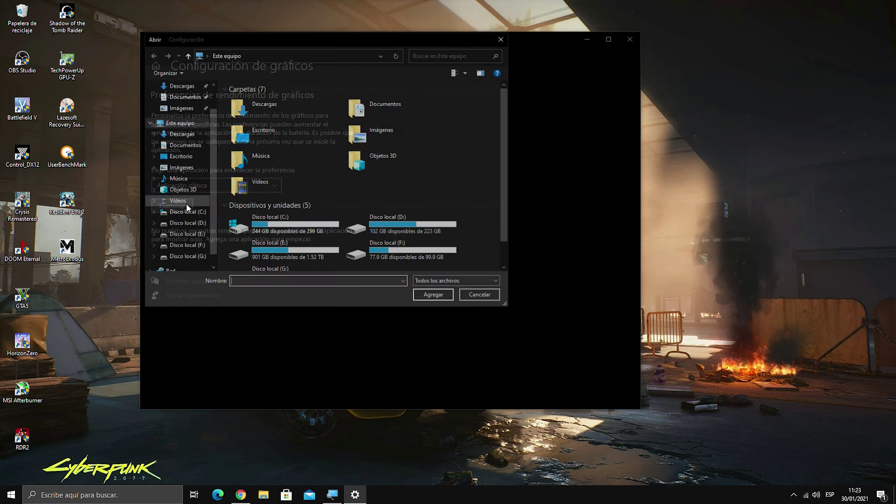
click(200, 212)
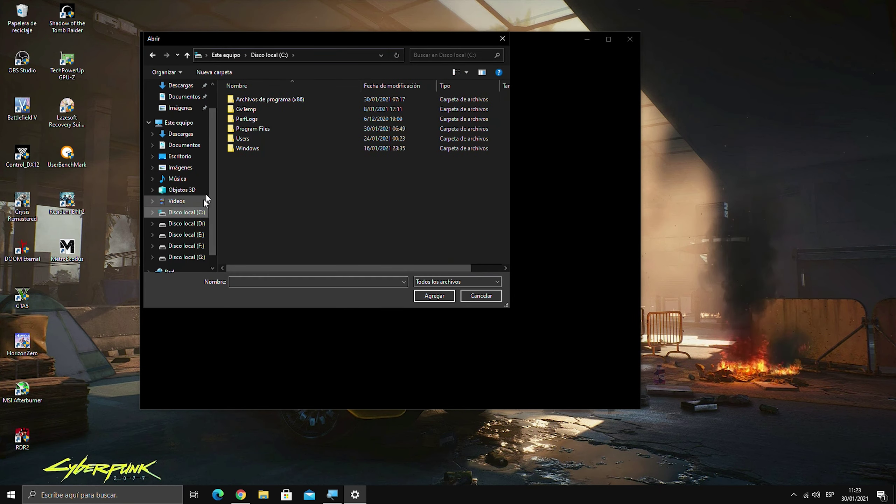
double_click(271, 100)
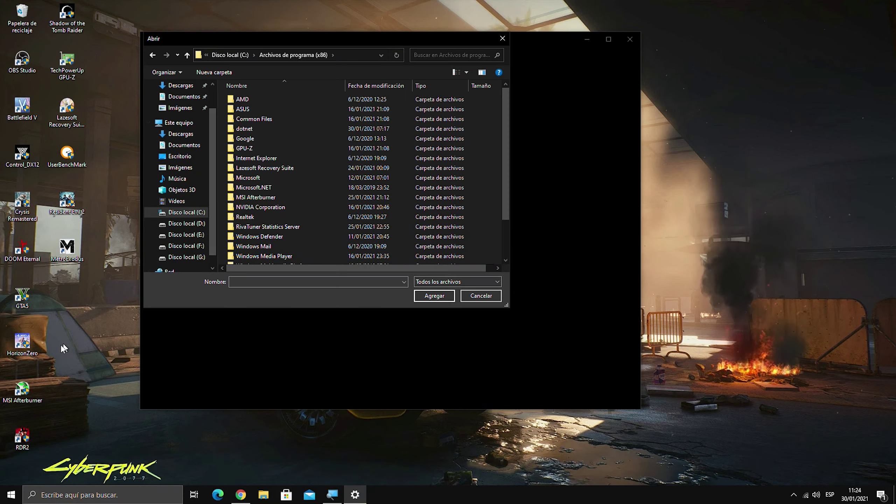
- Open the file location of the HorizonZero desktop shortcut, copy its folder path, and close that folder window
right_click(25, 344)
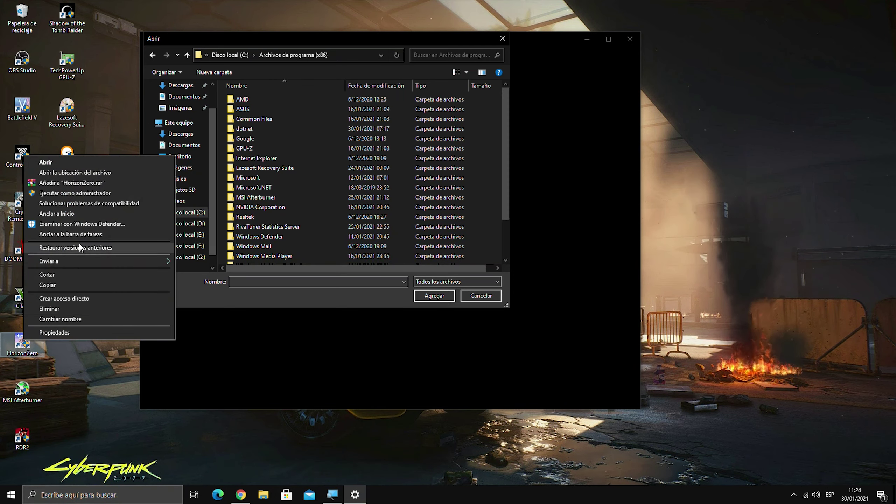
click(129, 172)
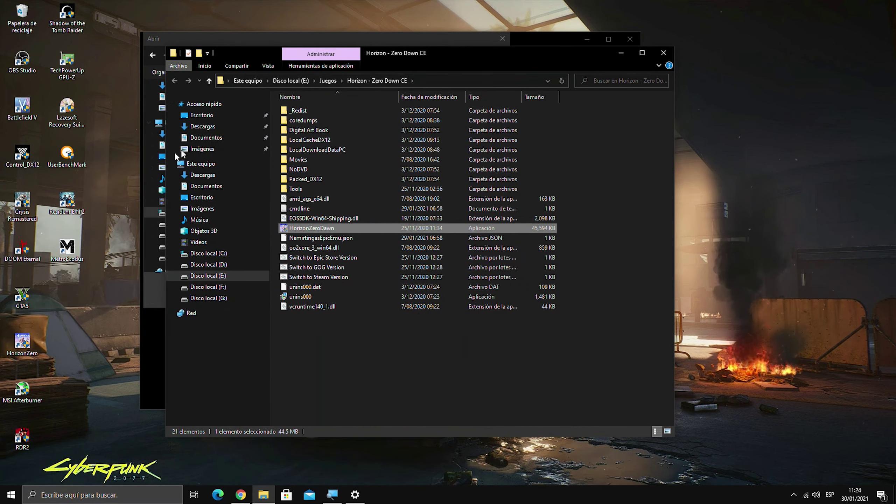
click(436, 81)
key(ctrl+c)
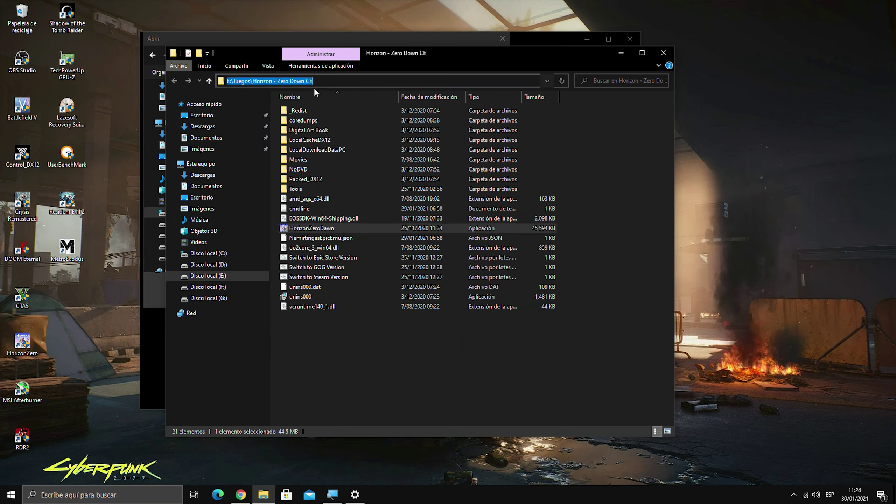
right_click(300, 81)
click(341, 116)
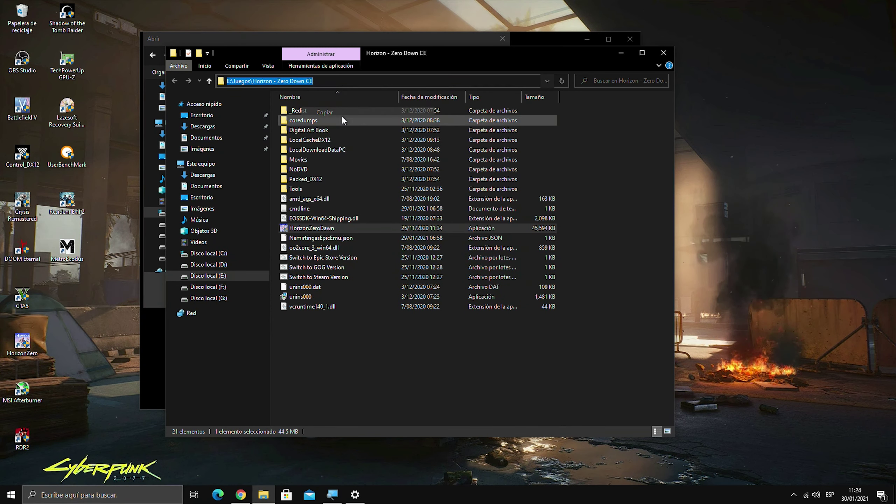
click(663, 52)
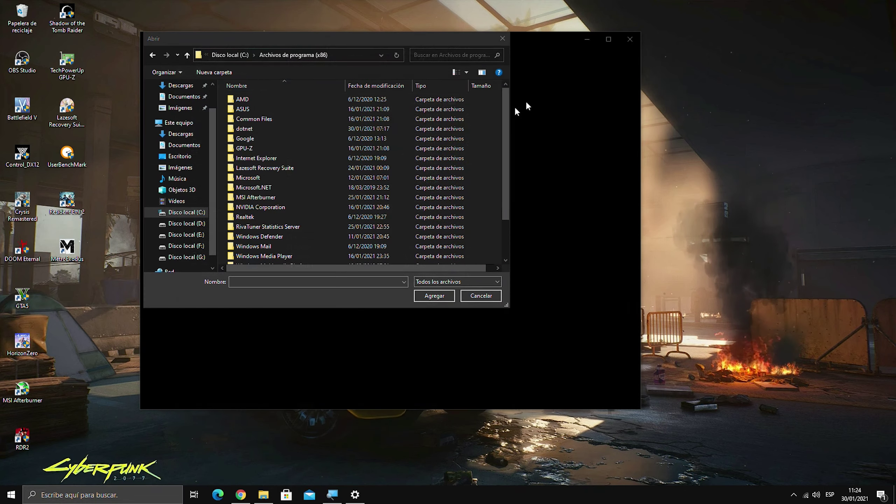
- Go to the copied folder path in the file selection dialog and add the HorizonZeroDawn application
right_click(298, 279)
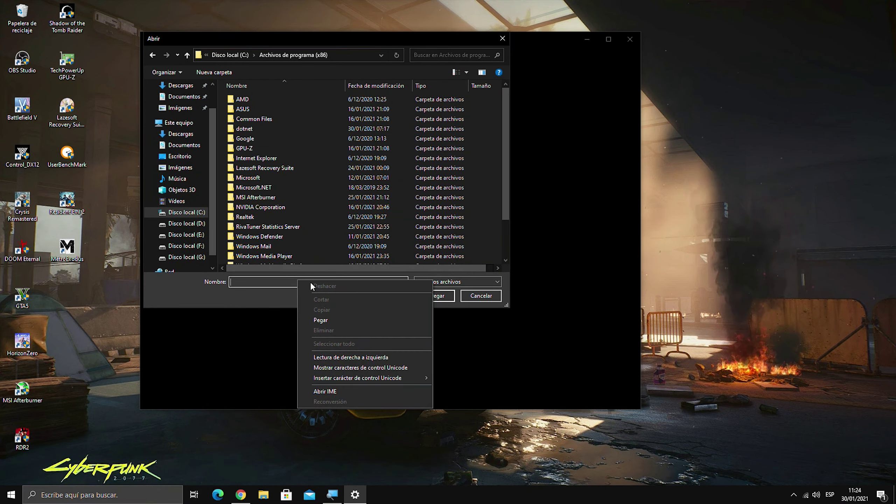
click(330, 316)
click(428, 299)
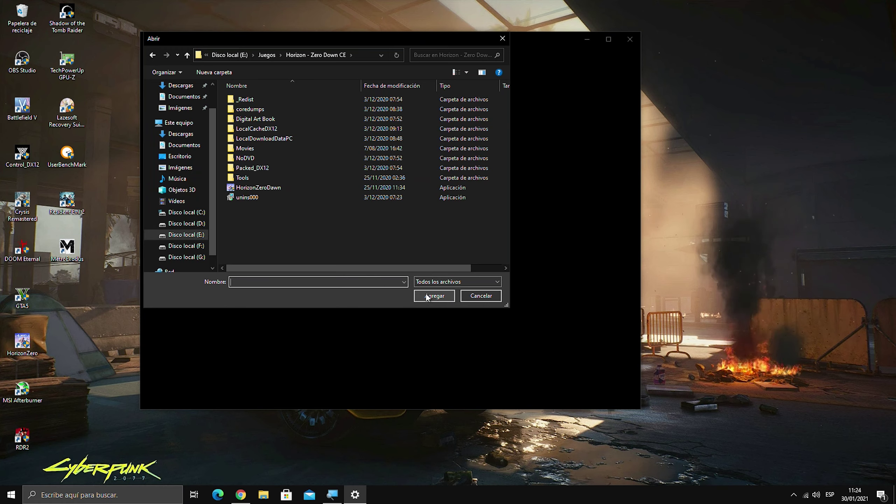
click(263, 188)
click(424, 294)
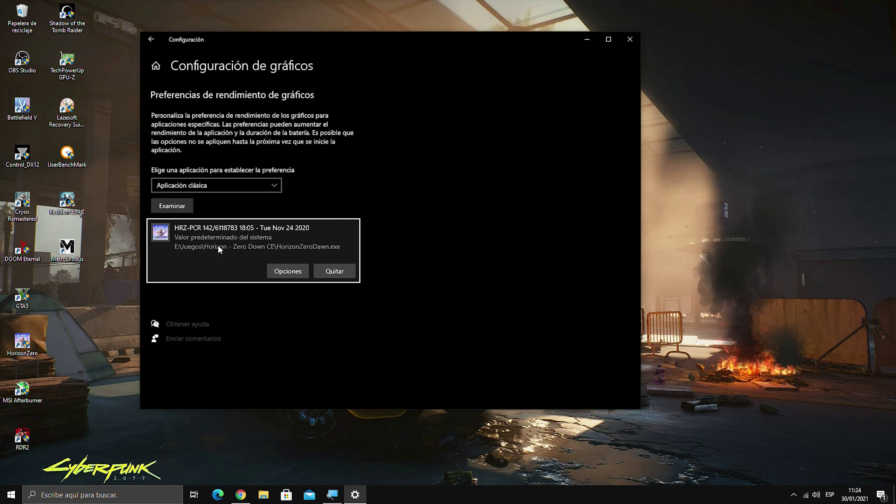
- Set the graphics preference of HorizonZeroDawn.exe to Alto rendimiento and save it
click(275, 264)
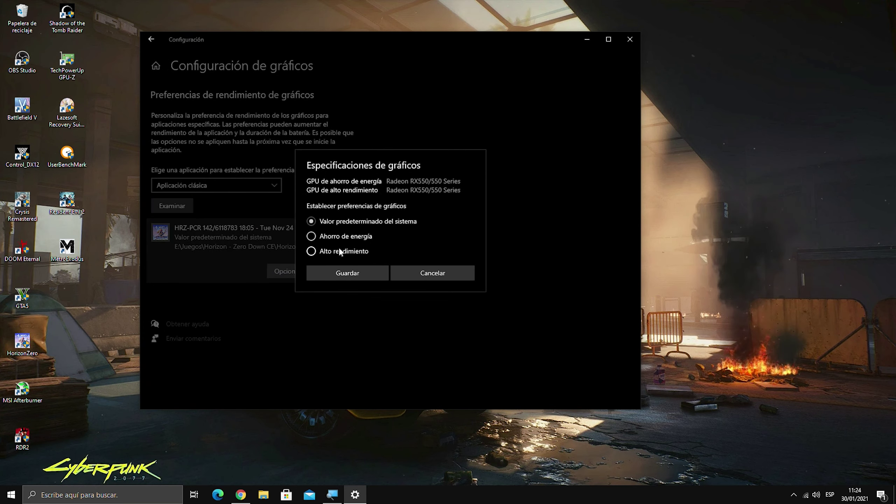
click(312, 251)
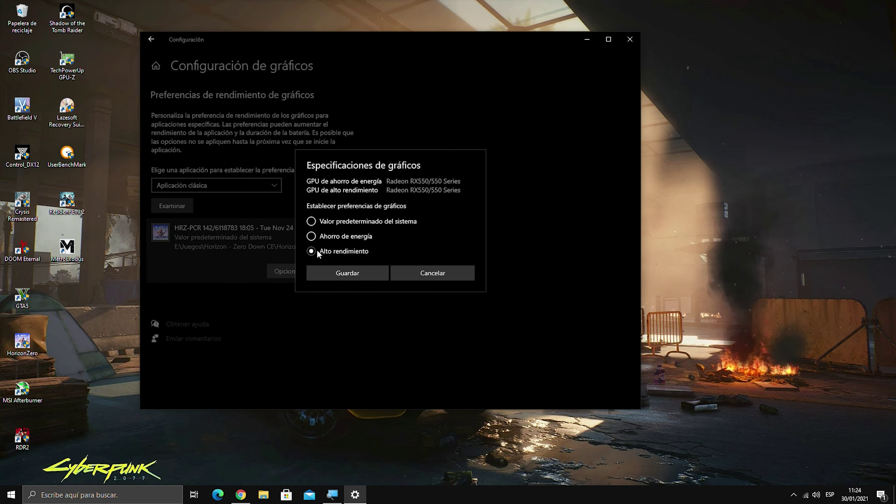
click(344, 272)
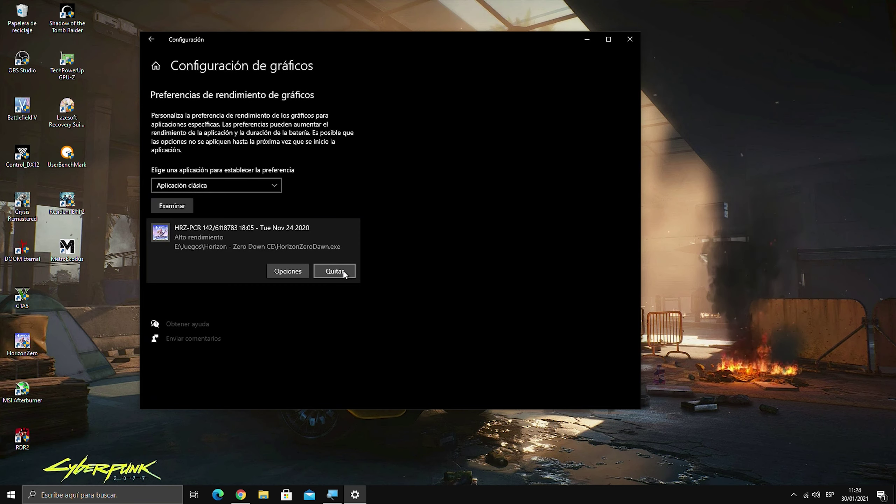
- Start browsing for another classic application, open the Resident Evil 2 shortcut's file location, copy its folder path, and close that folder window
click(184, 208)
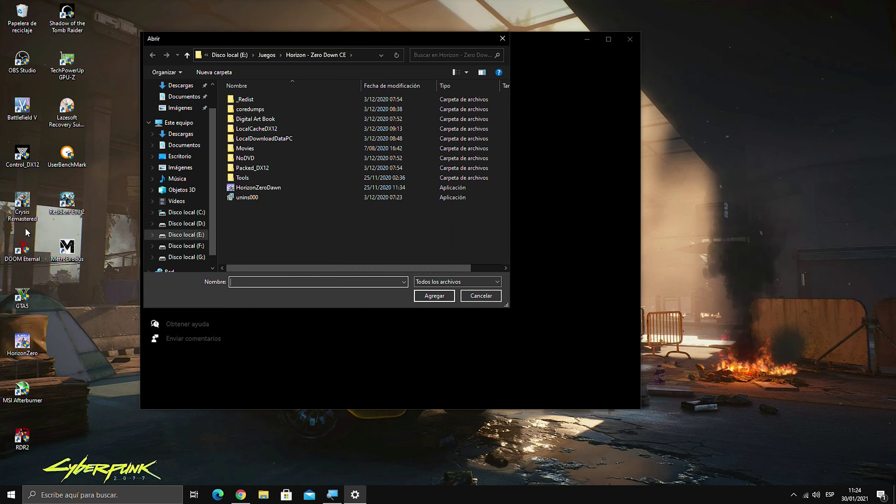
right_click(64, 205)
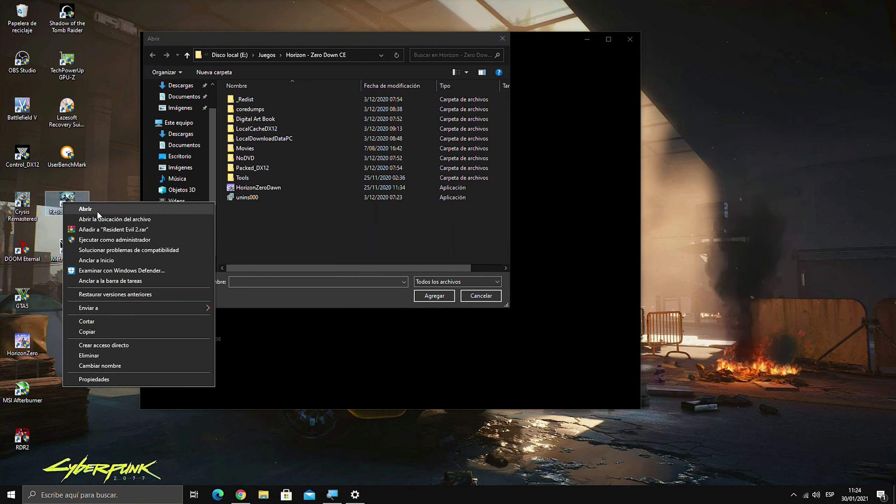
click(112, 220)
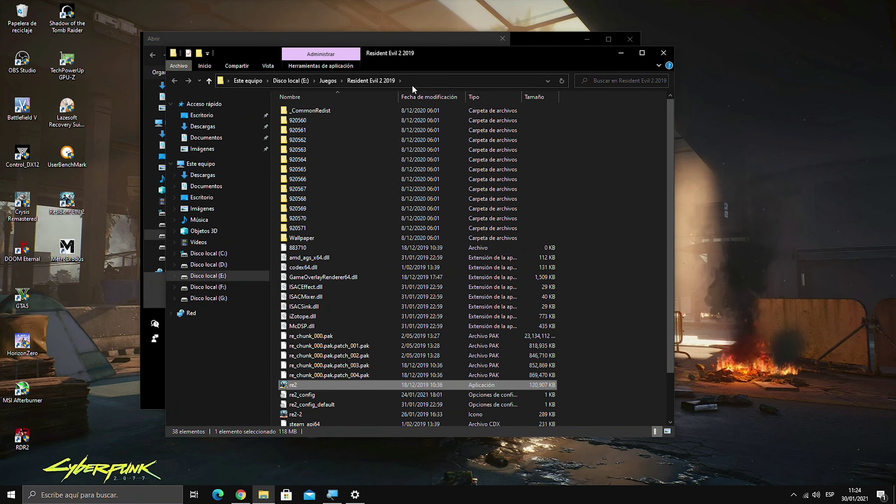
click(383, 82)
key(ctrl+c)
right_click(292, 81)
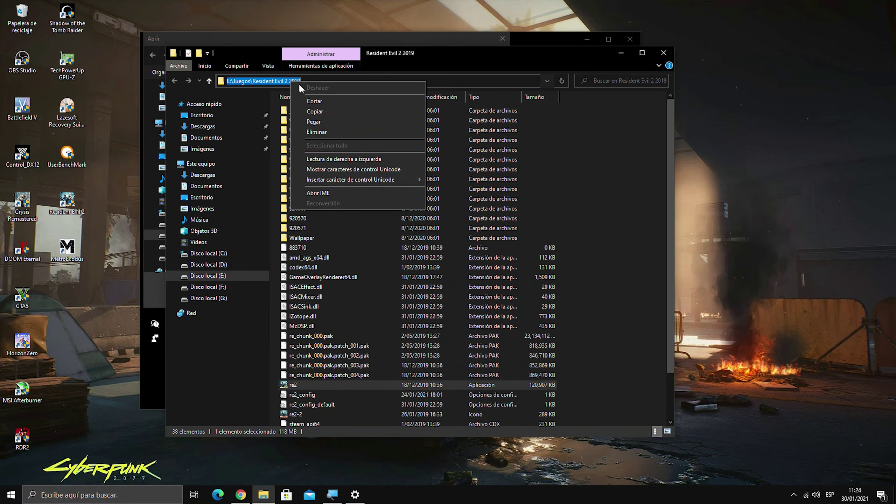
click(328, 109)
click(664, 52)
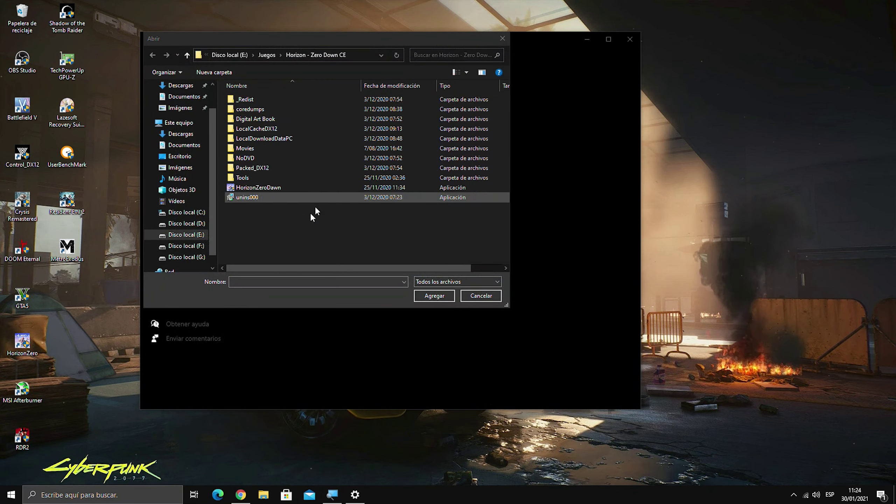
- Go to the copied Resident Evil 2 2019 folder in the file selection dialog and add the re2 application
right_click(269, 282)
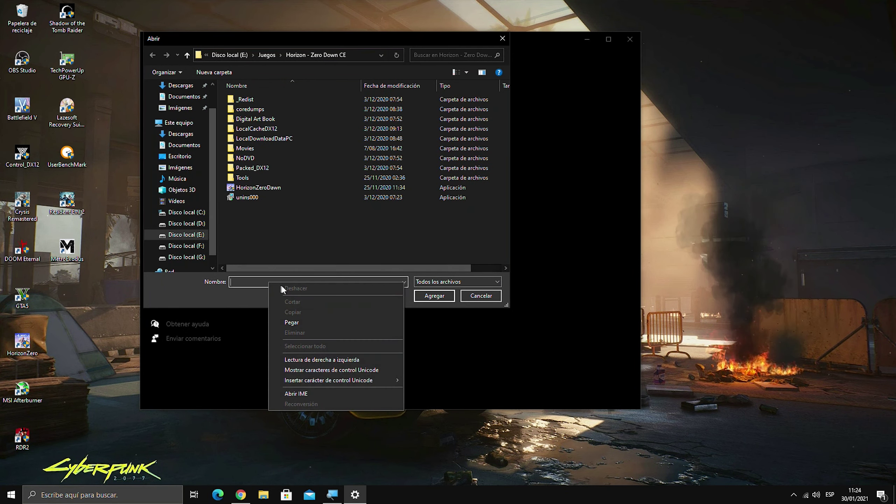
click(294, 323)
click(421, 295)
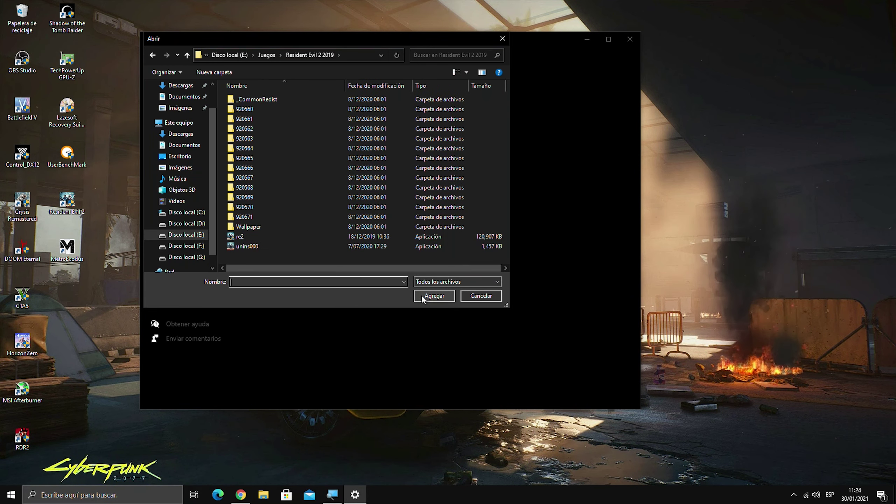
click(243, 237)
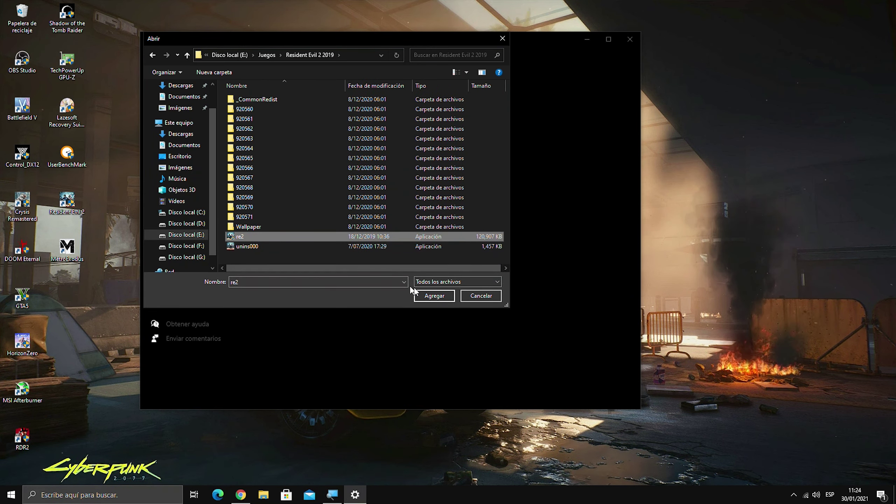
click(435, 296)
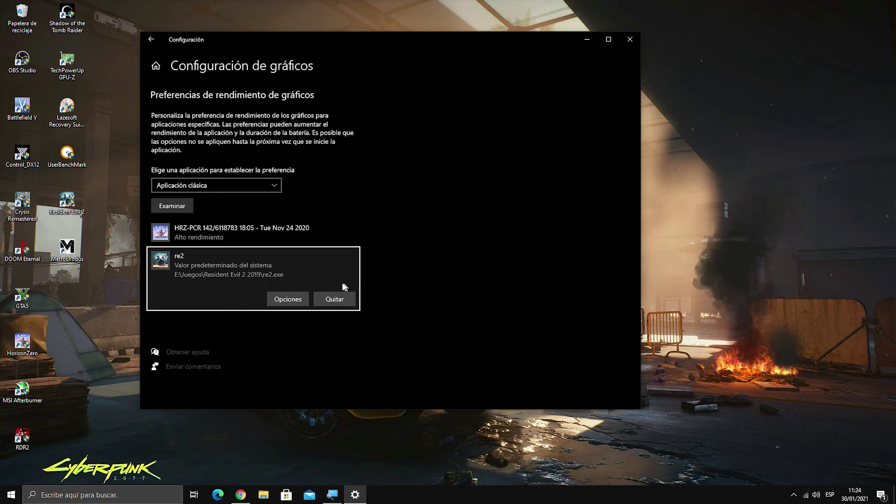
- Set the graphics preference of re2 to Alto rendimiento and save it
click(288, 299)
click(344, 251)
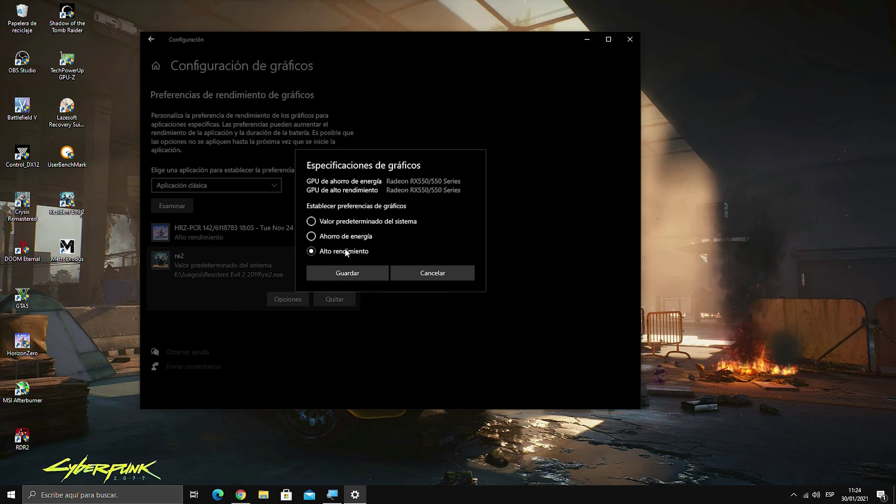
click(346, 273)
click(346, 274)
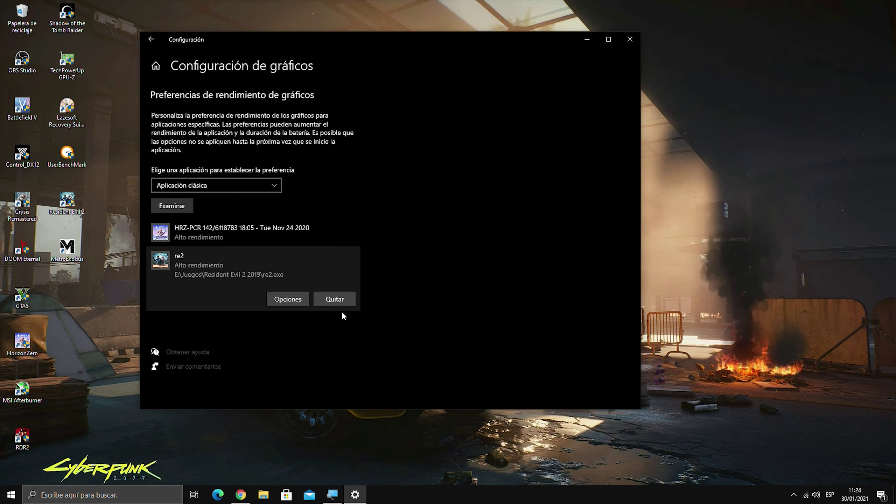
- Start browsing for another application, open the GTA5 desktop shortcut's file location, copy its folder path, and close that folder window
right_click(26, 299)
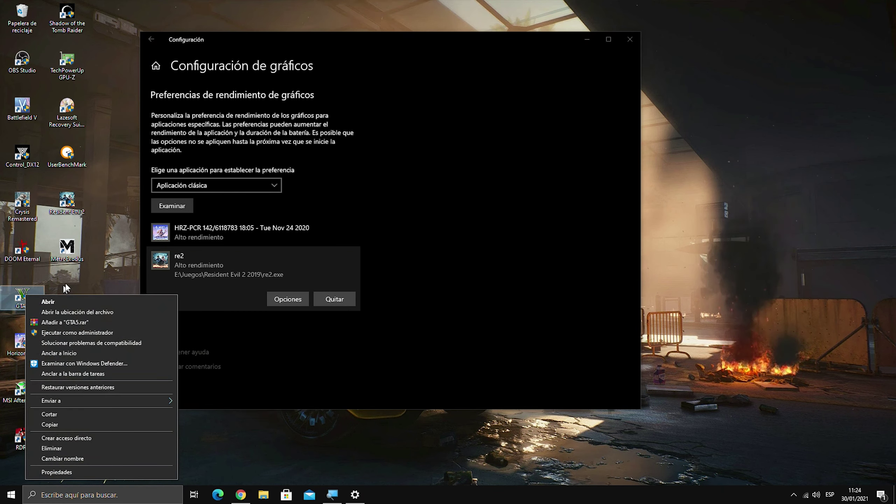
click(108, 275)
click(179, 208)
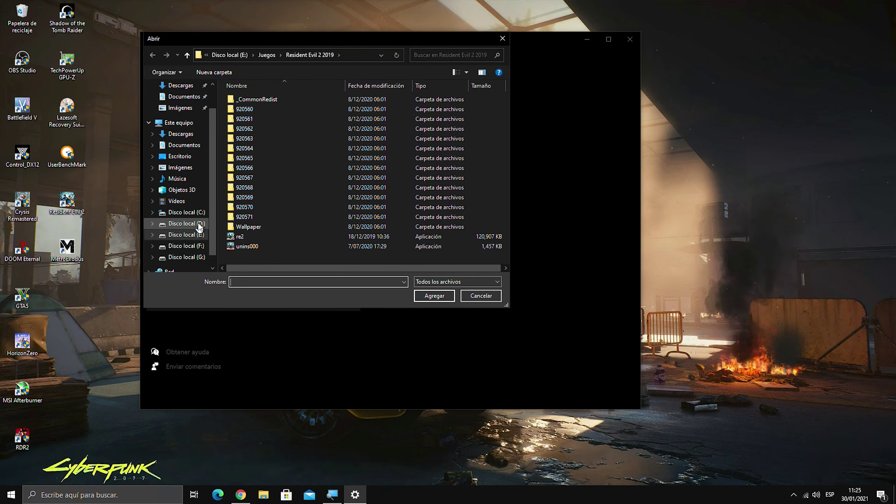
right_click(20, 289)
click(70, 306)
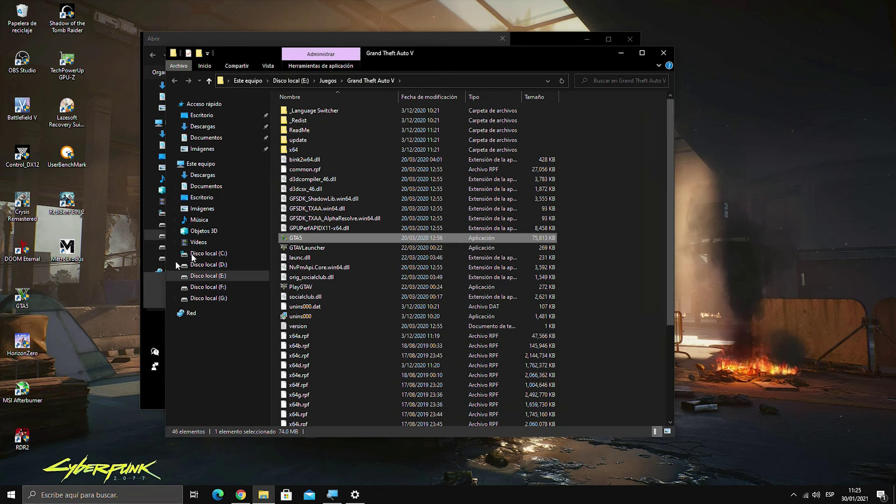
click(407, 82)
key(ctrl+c)
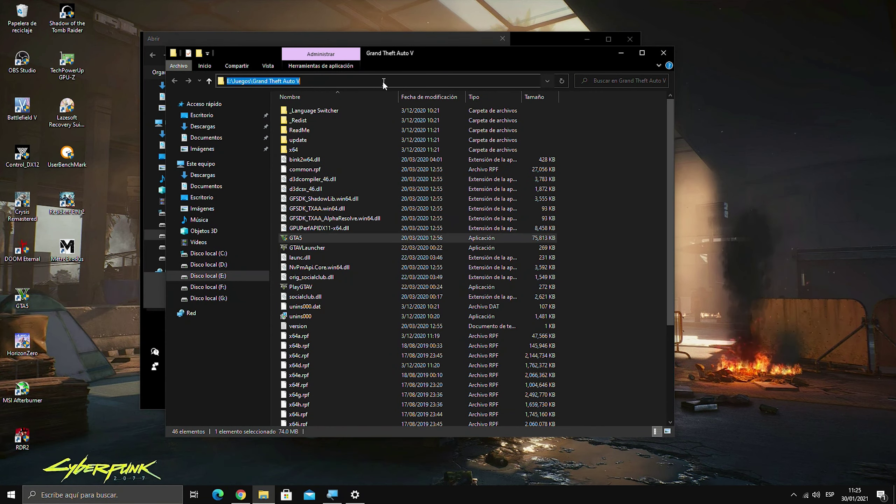
right_click(296, 81)
click(342, 111)
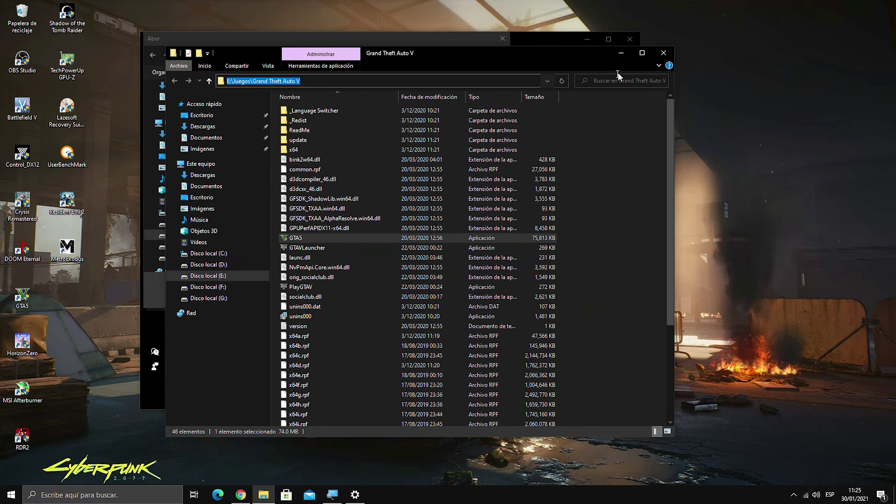
click(657, 55)
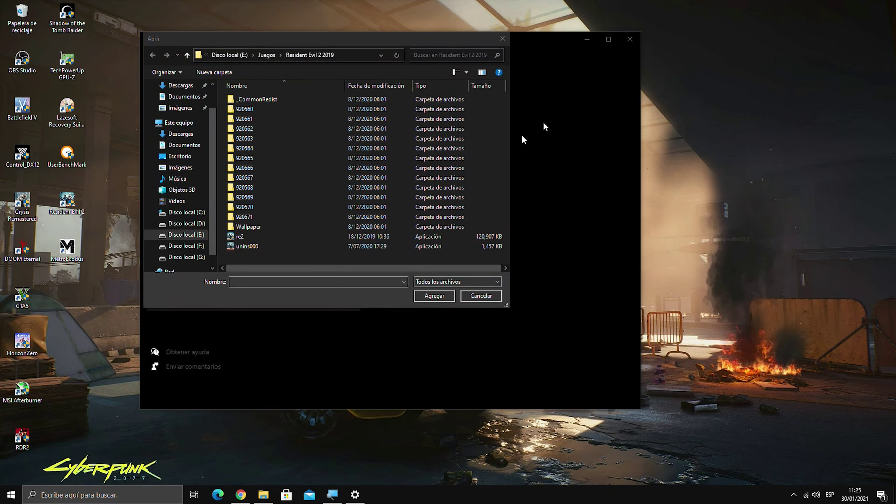
- Go to the copied Grand Theft Auto V folder in the file selection dialog and add the GTA5 application
right_click(268, 286)
click(299, 323)
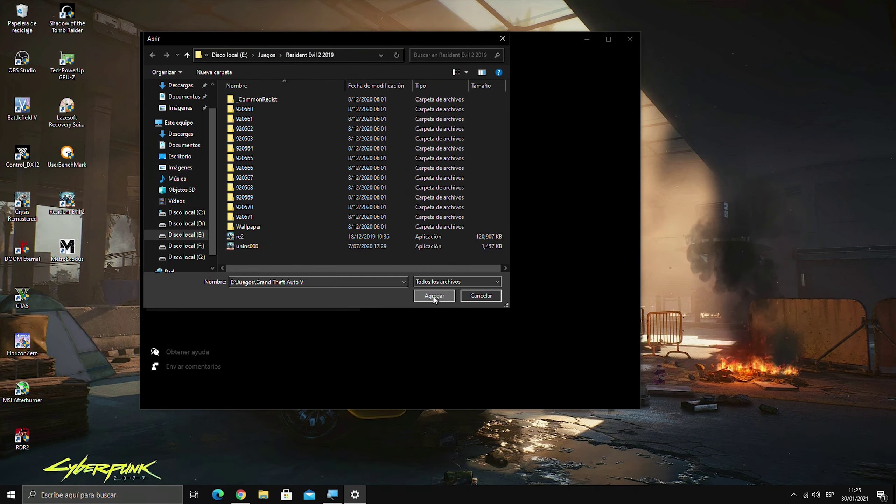
click(434, 296)
click(258, 149)
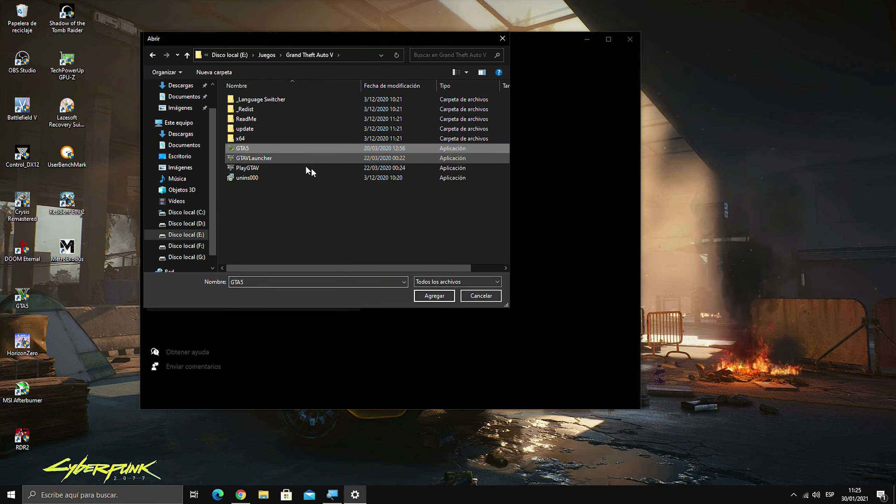
click(427, 294)
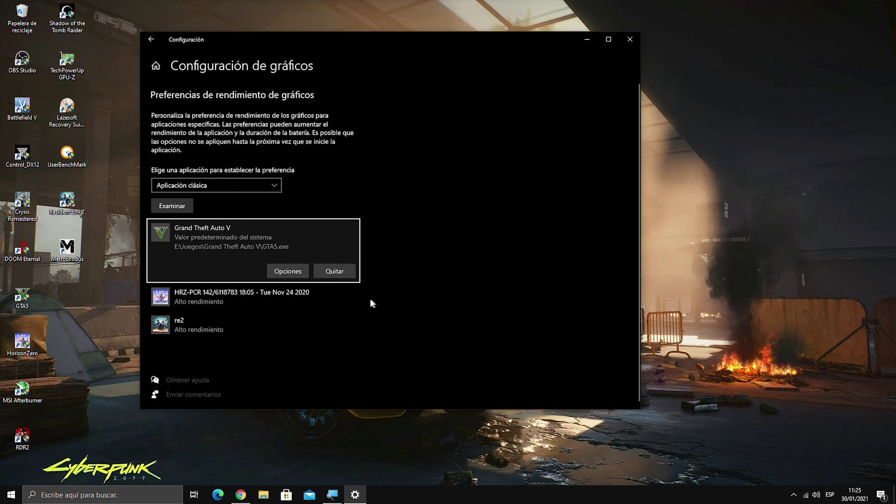
- Set the graphics preference of Grand Theft Auto V to Alto rendimiento, save it, and close the graphics settings window
click(295, 275)
click(350, 251)
click(349, 271)
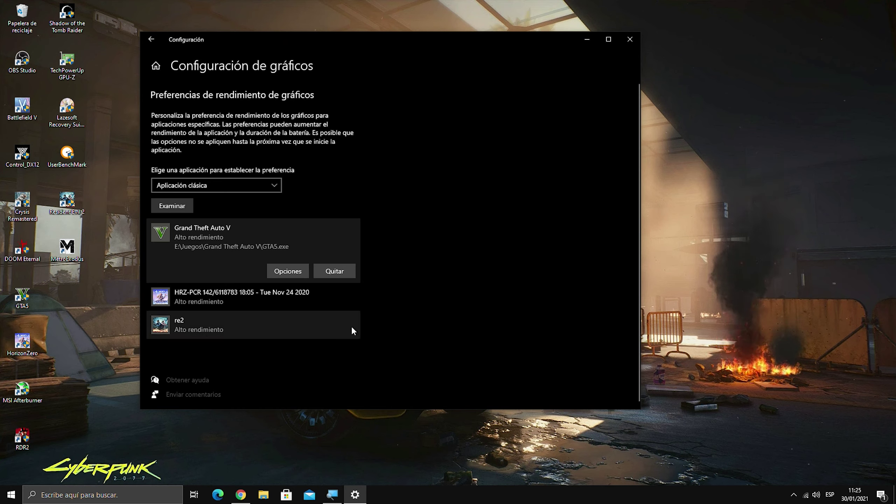
click(350, 326)
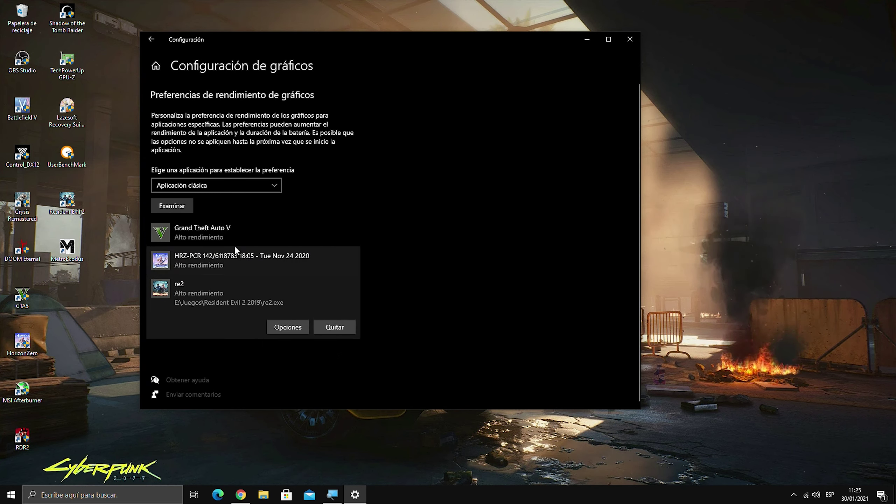
click(629, 40)
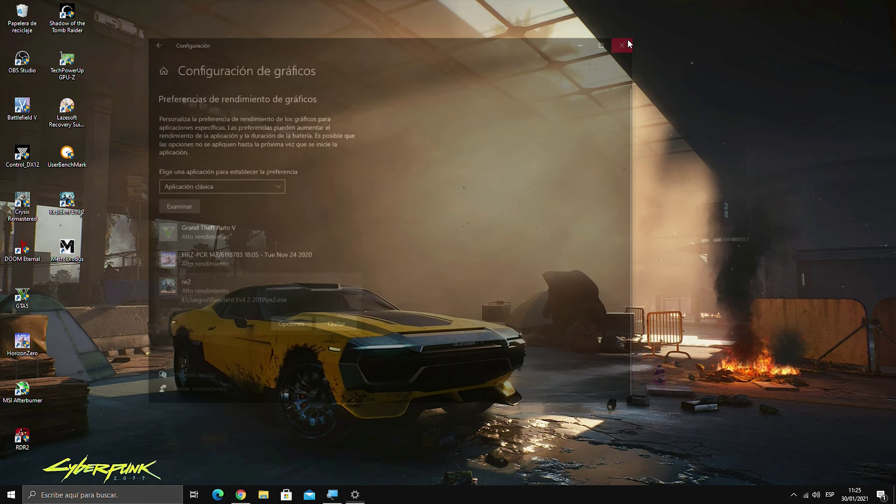
- Search Windows for "confi", open Configuración, and go to the Privacidad settings
click(101, 494)
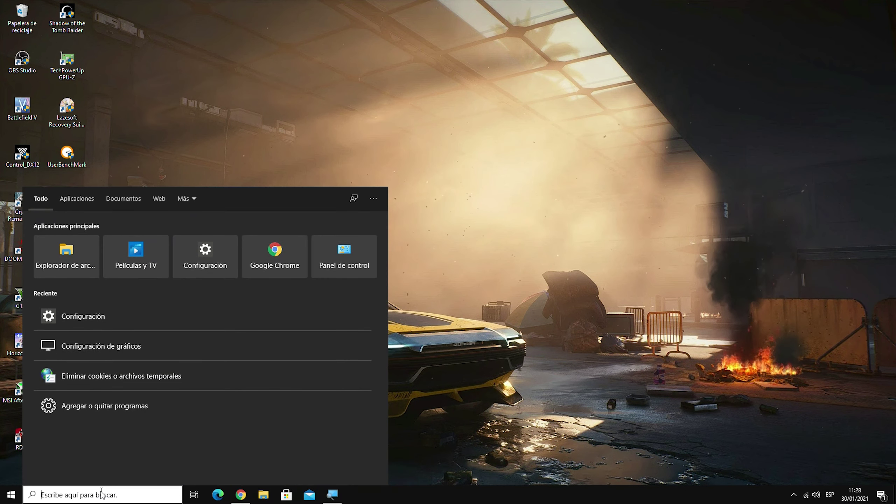
text(confi)
key(Return)
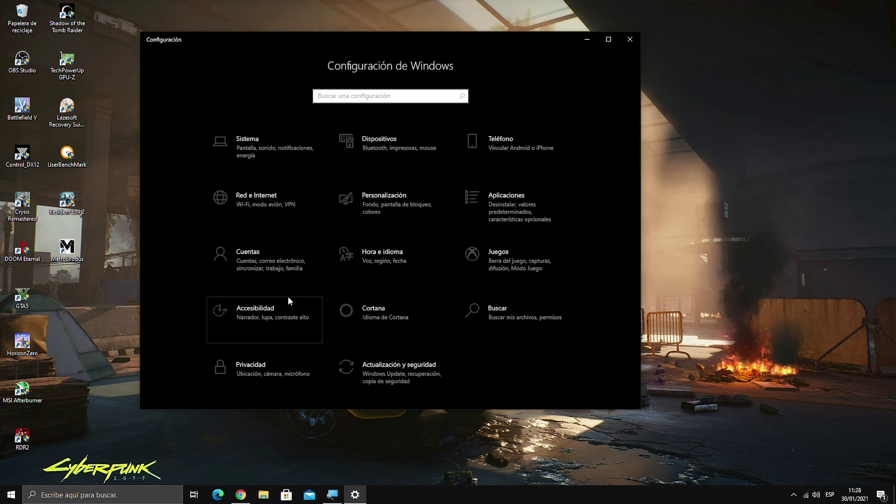
click(260, 369)
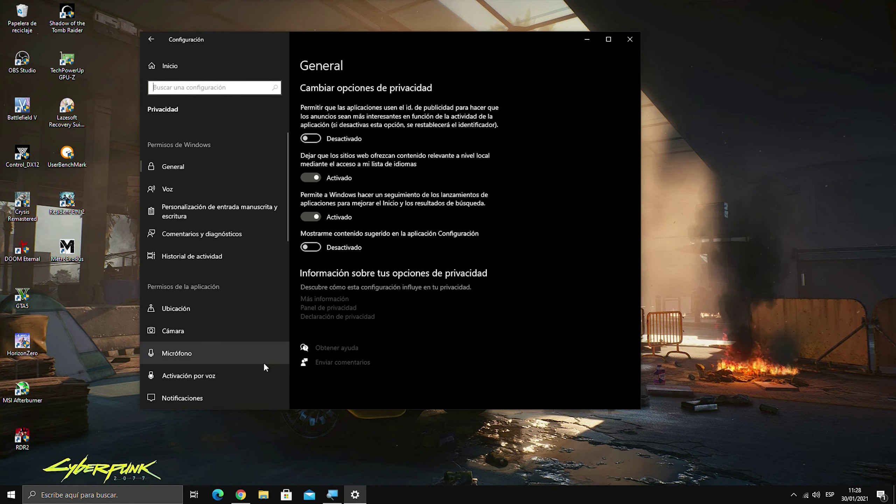
- In Diagnósticos de la aplicación, switch apps' access to other apps' diagnostic information on and back off
scroll(228, 310, down, 10)
scroll(231, 311, down, 1)
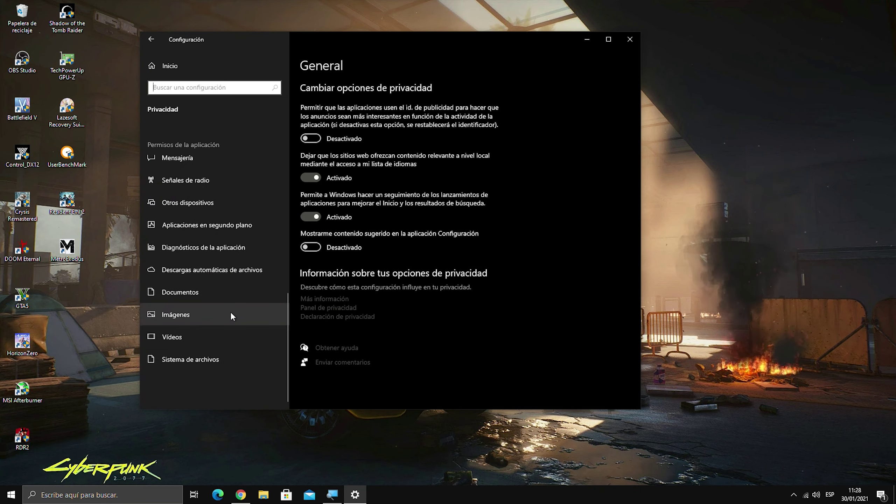
click(239, 248)
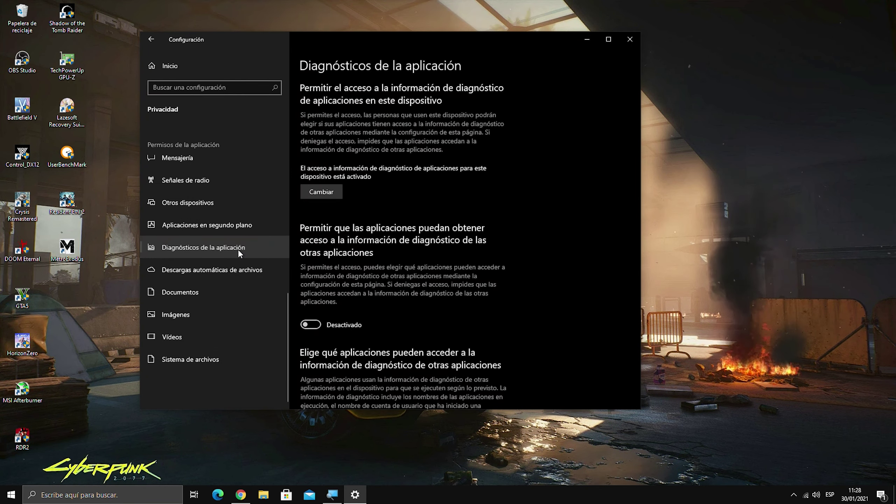
click(312, 325)
click(311, 325)
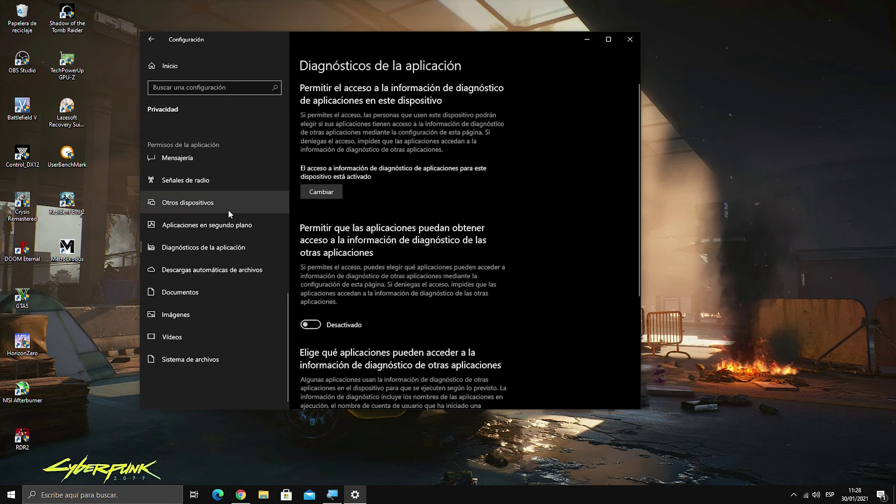
- In Aplicaciones en segundo plano, switch the permission for apps to run in the background on and back off
click(220, 228)
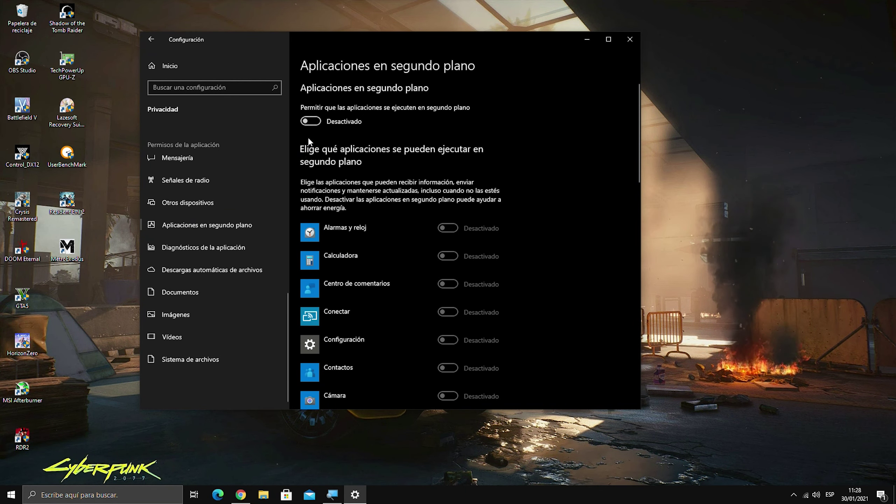
click(312, 121)
click(311, 121)
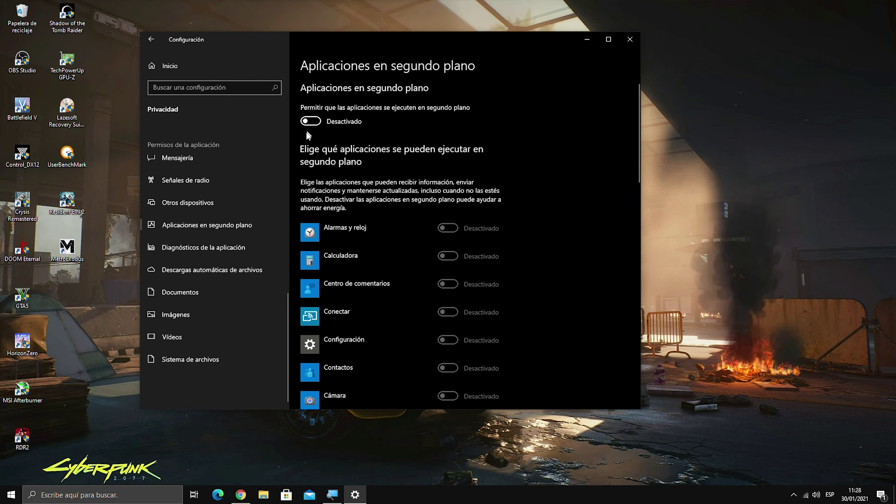
- View Otros dispositivos, and in Señales de radio switch the permission for apps to control the device's radios on and back off
click(224, 204)
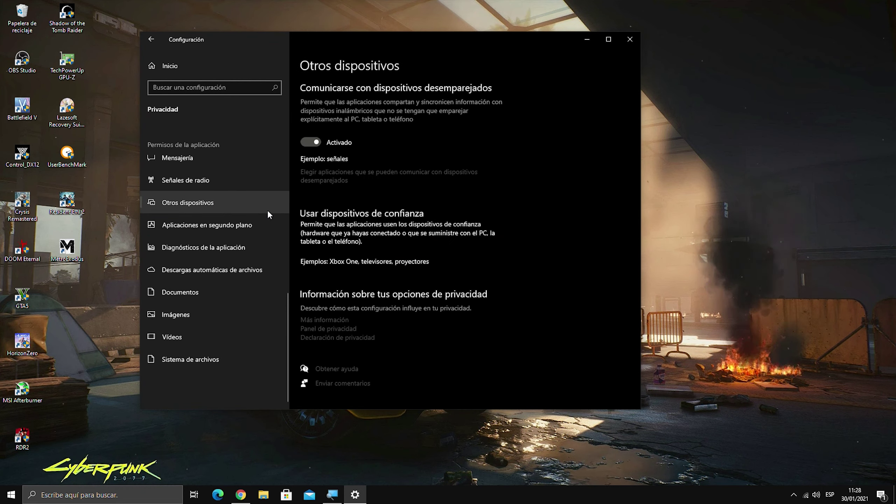
scroll(267, 210, up, 2)
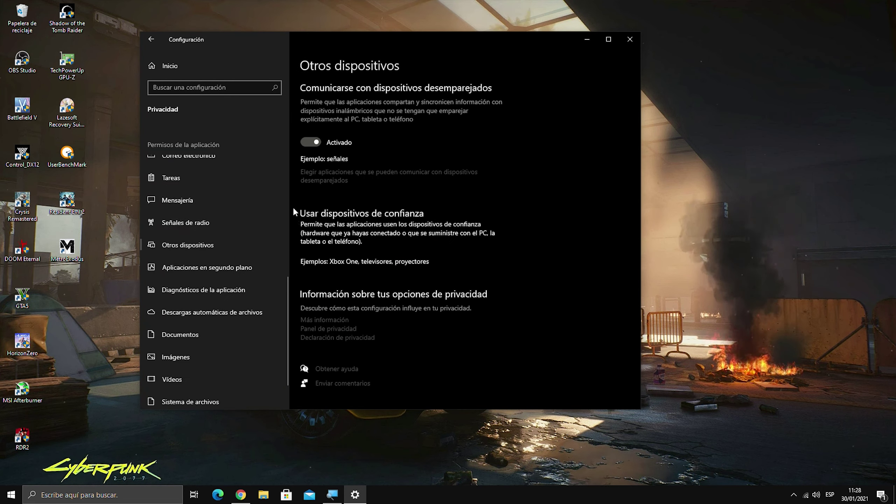
click(226, 225)
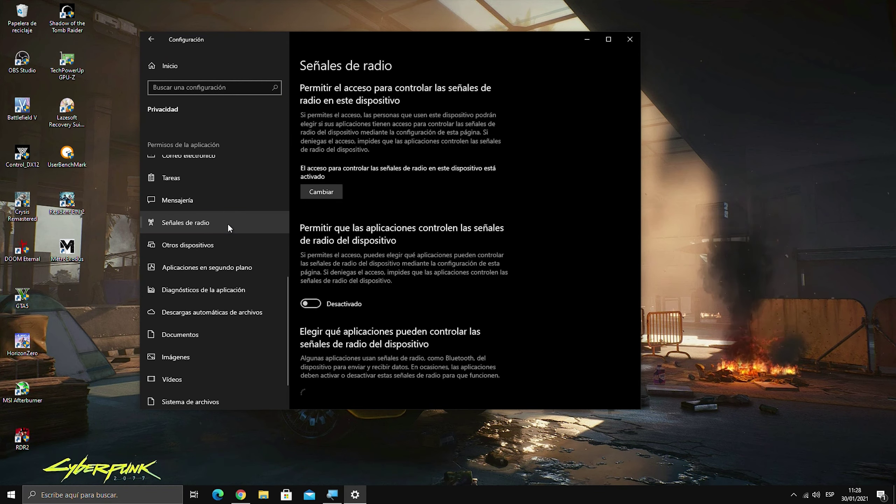
click(312, 305)
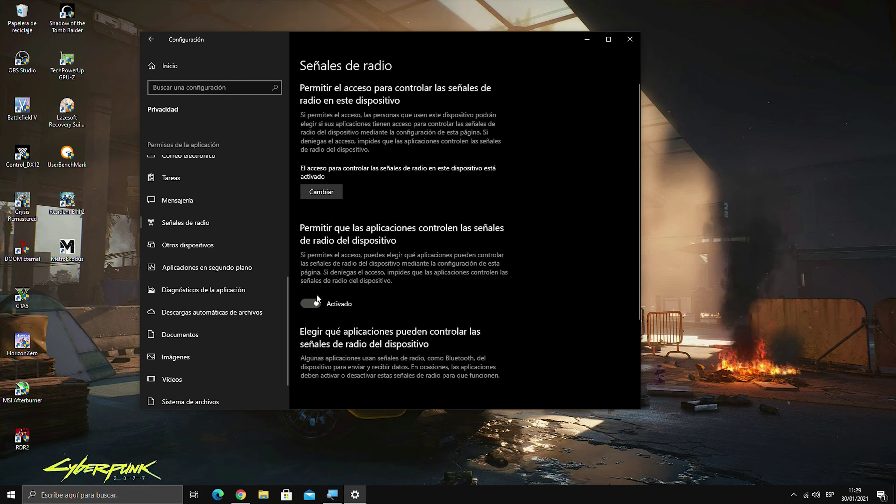
click(318, 295)
- In the Tareas privacy settings, switch apps' access to tasks on and back off
scroll(218, 225, up, 3)
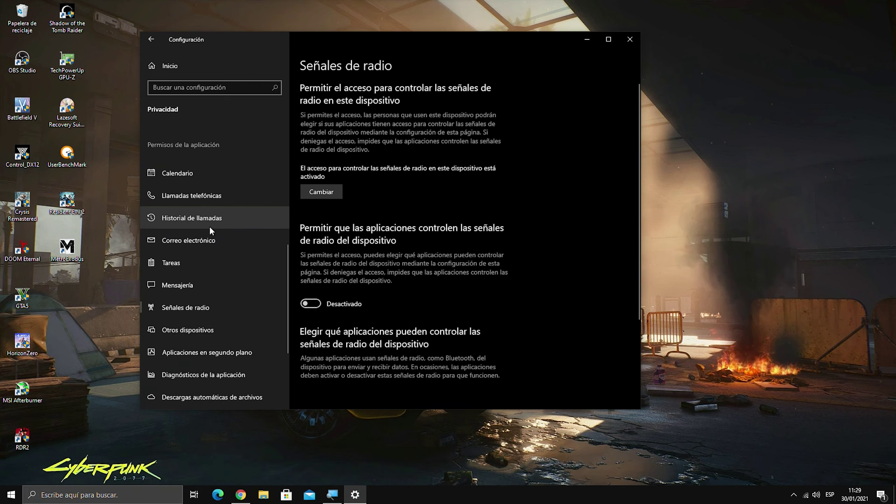
click(197, 261)
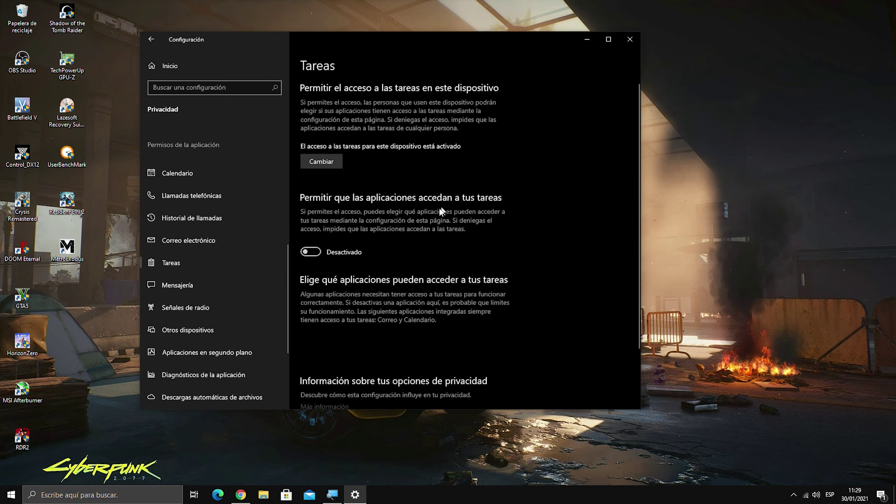
click(312, 255)
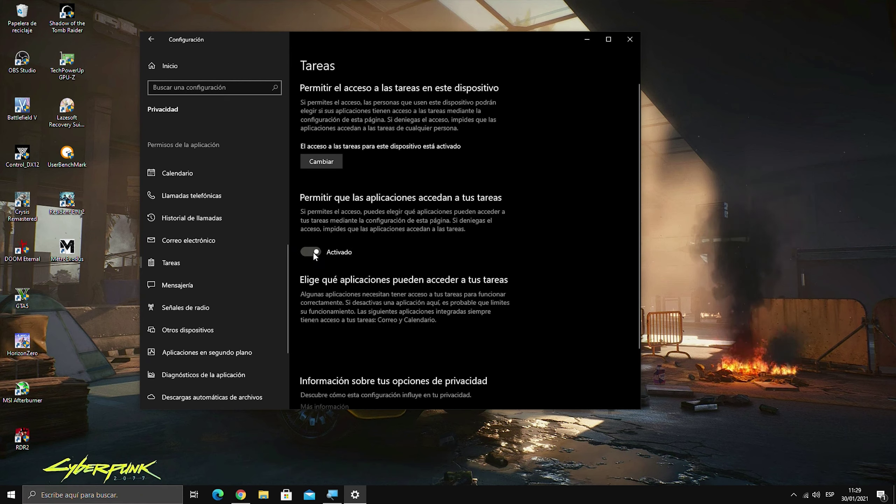
click(313, 252)
- In Historial de llamadas, switch apps' access to the call history on, check the app list, and switch it back off
click(218, 220)
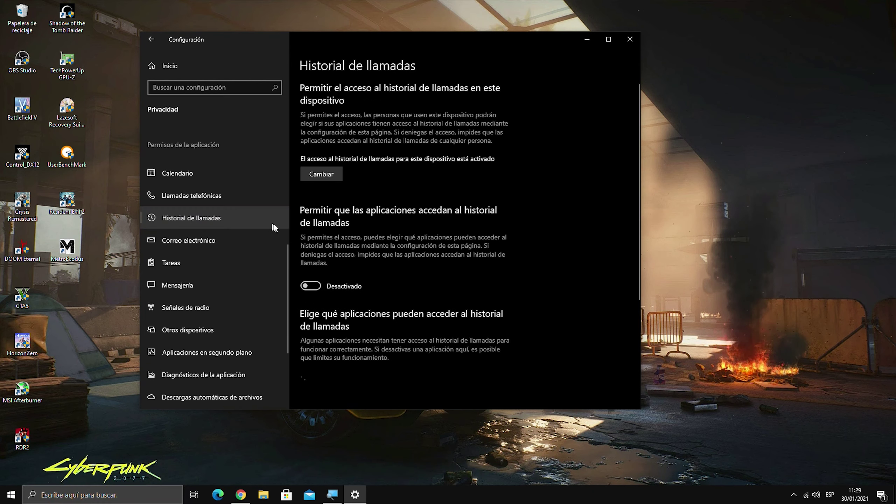
click(322, 284)
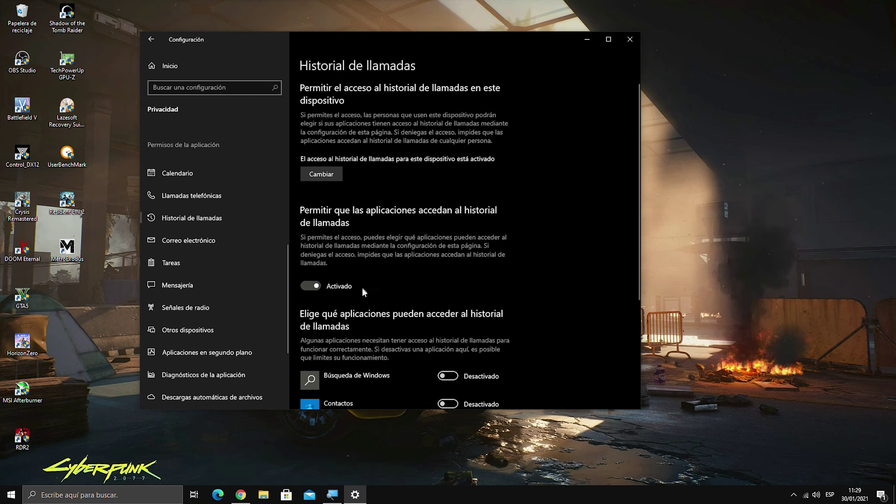
scroll(367, 297, down, 3)
scroll(344, 304, up, 3)
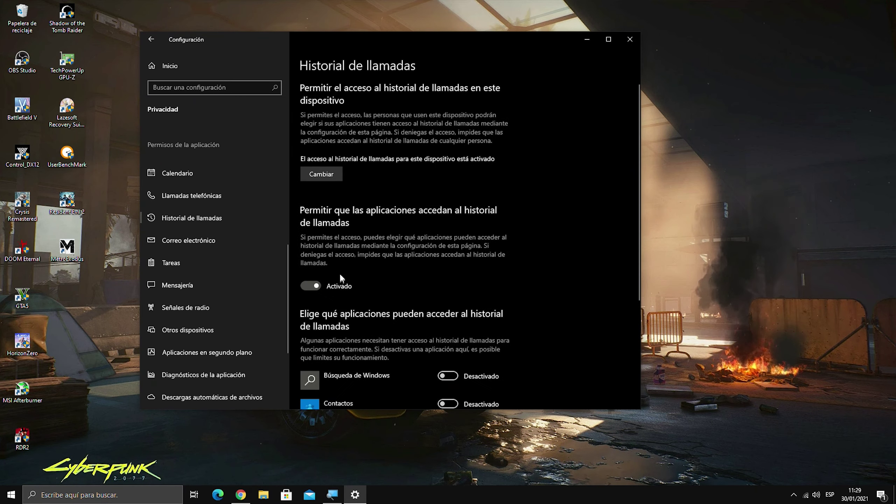
click(309, 281)
- In Llamadas telefónicas, switch the permission for apps to make phone calls on, check the app list, and switch it back off
click(212, 195)
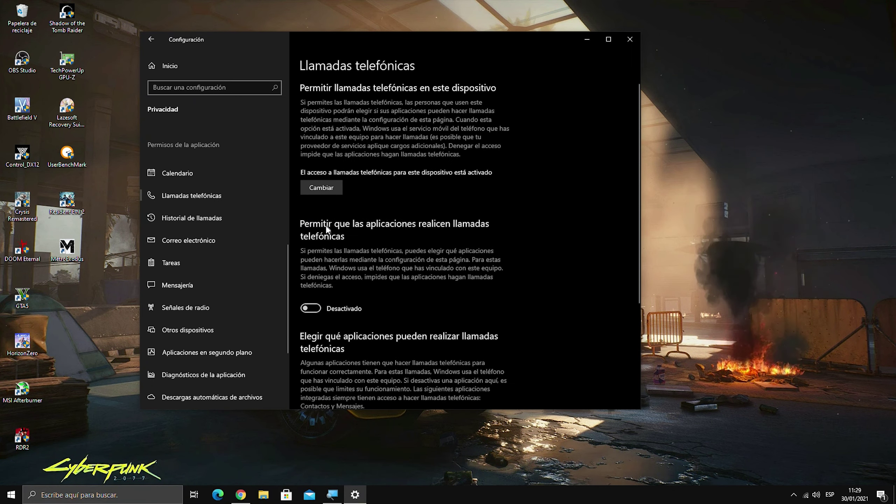
click(311, 308)
scroll(353, 300, down, 3)
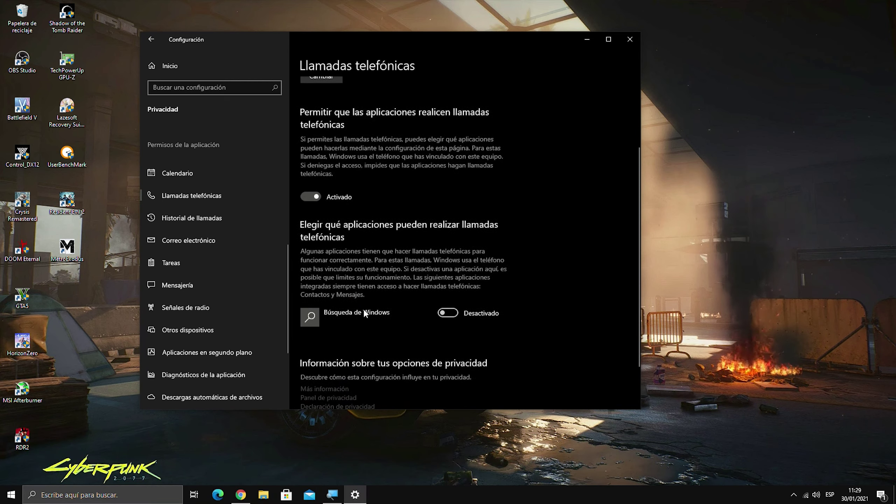
scroll(351, 266, up, 2)
click(313, 252)
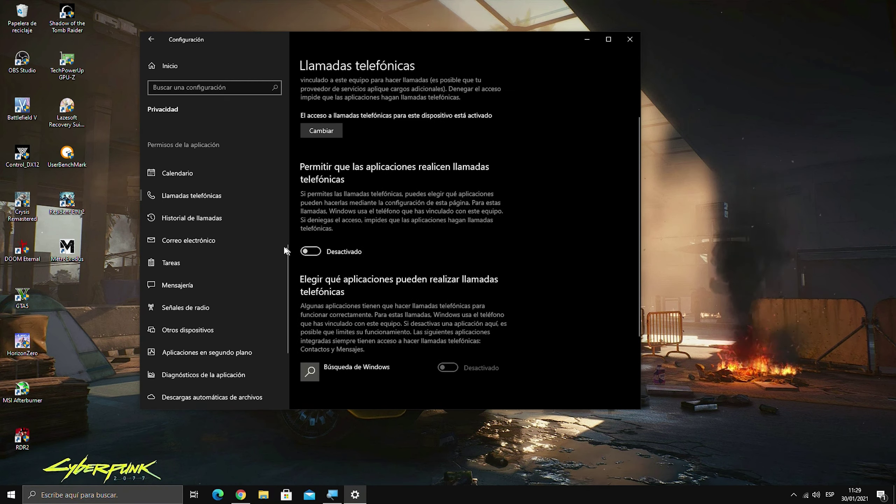
- In the Calendario privacy settings, switch apps' calendar access on, check the app list, and switch it back off
scroll(261, 237, up, 4)
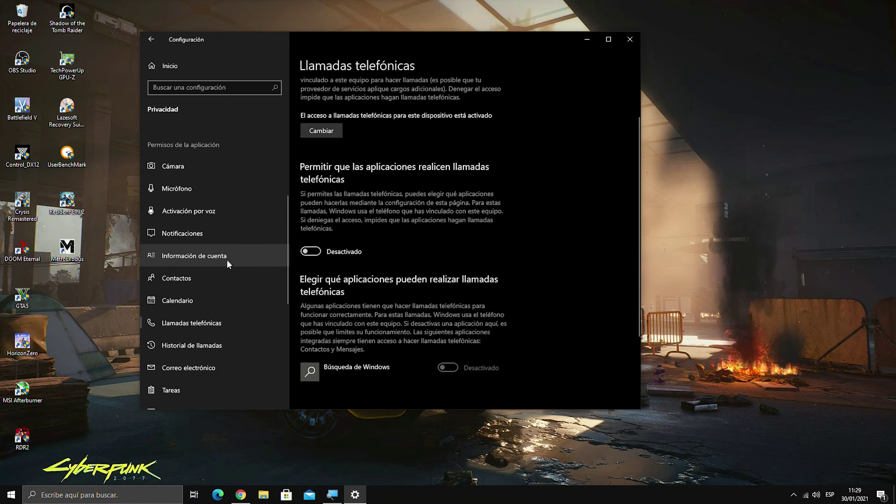
click(219, 296)
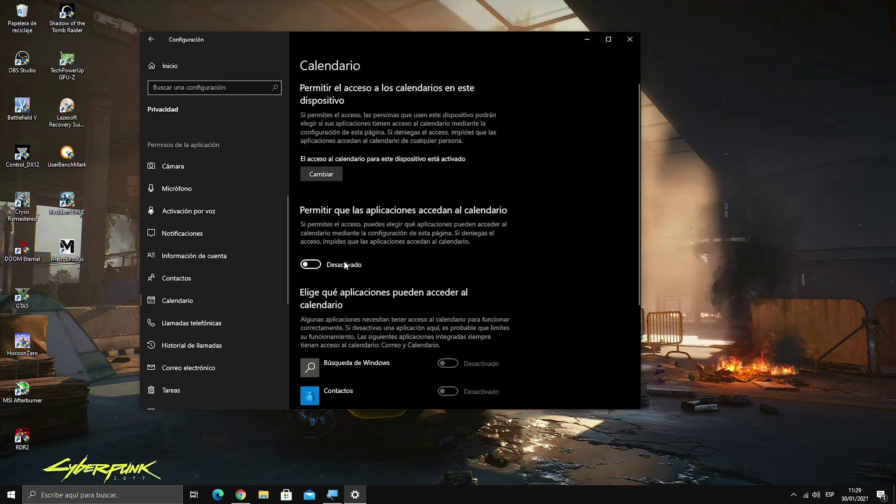
click(315, 264)
scroll(410, 306, down, 3)
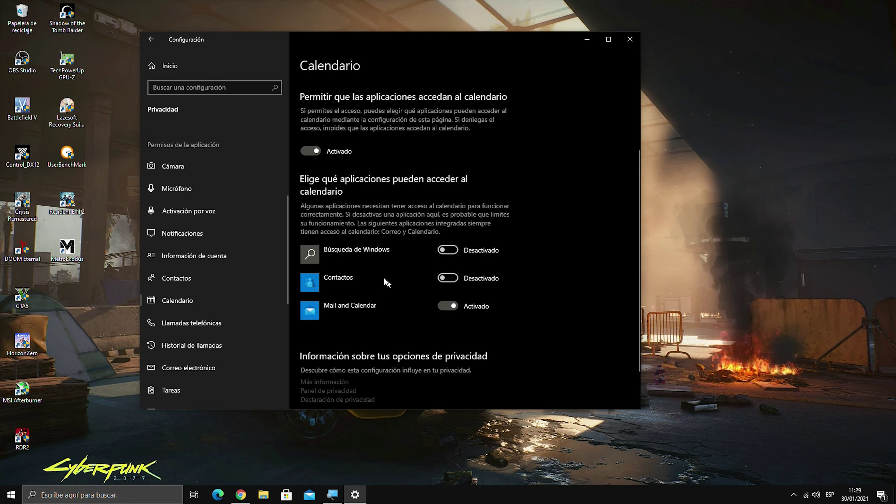
scroll(388, 282, up, 2)
click(309, 205)
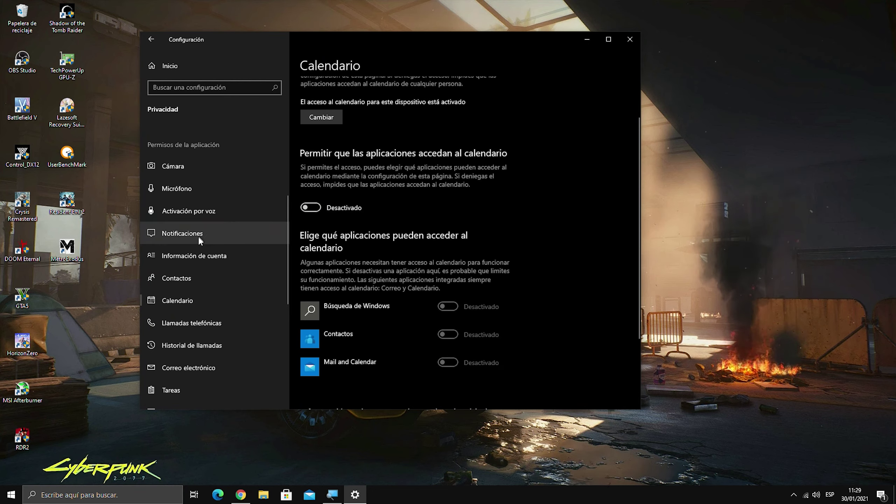
- In the Contactos privacy settings, switch apps' access to contacts on, check the app list, and switch it back off
click(210, 277)
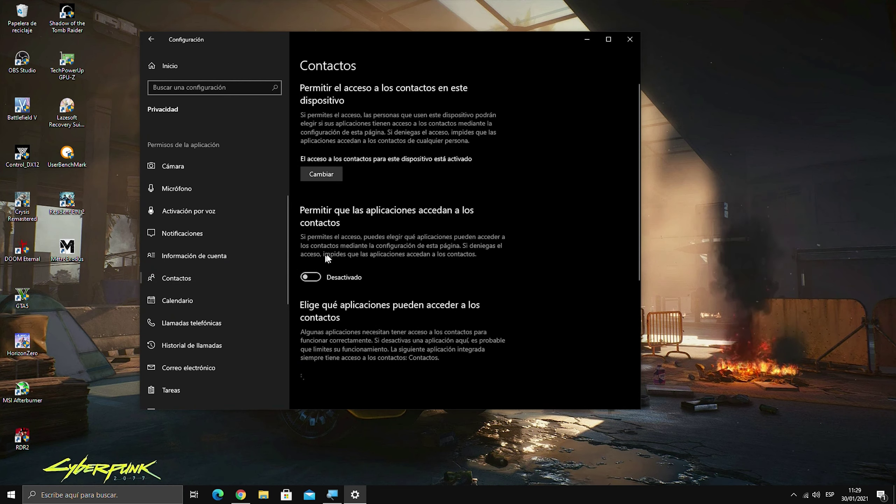
click(340, 279)
scroll(377, 265, down, 5)
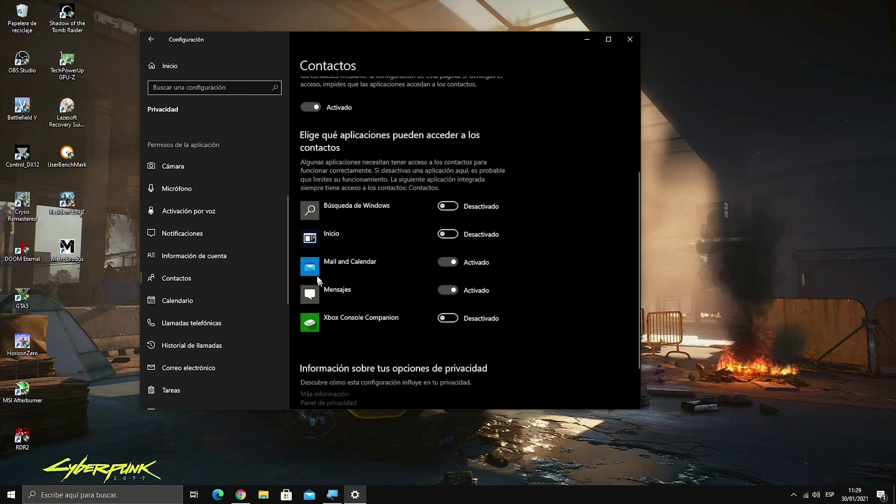
scroll(339, 265, up, 5)
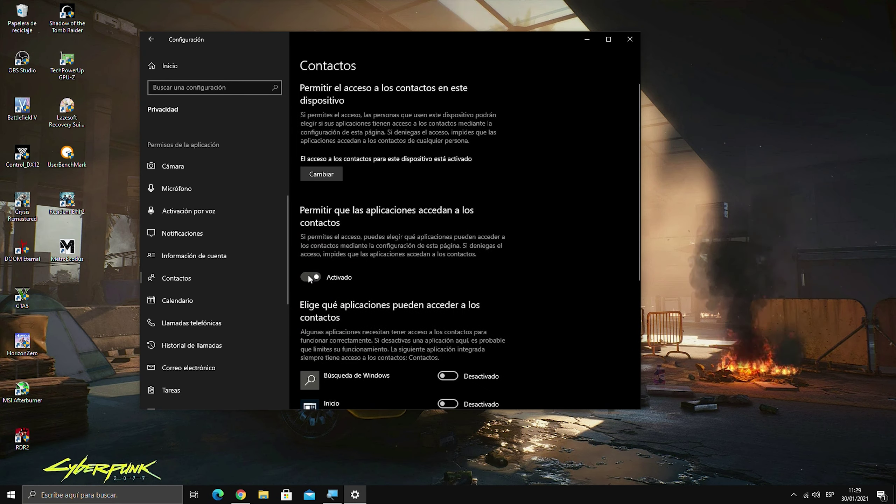
click(310, 277)
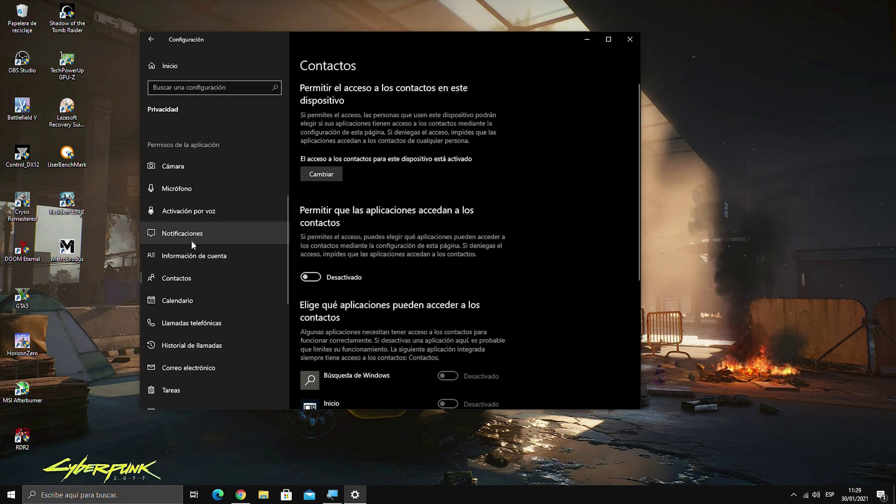
- In Información de cuenta, switch apps' access to account information on and back off
click(192, 256)
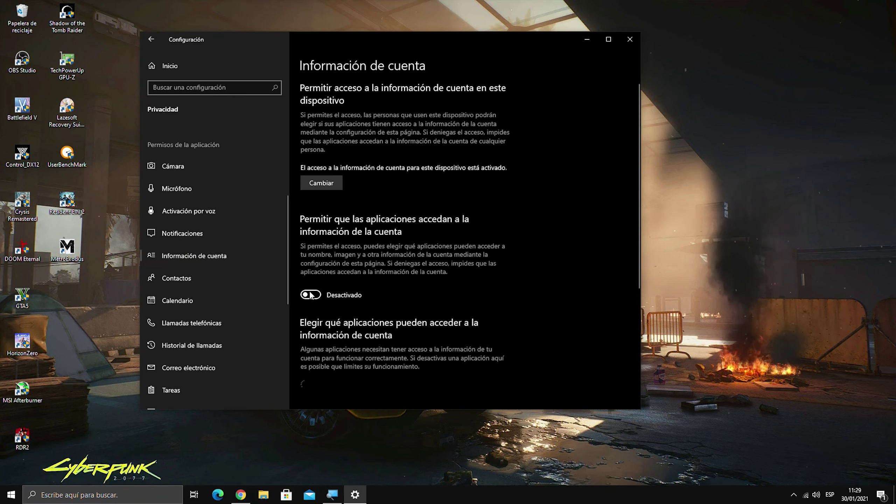
scroll(328, 285, down, 2)
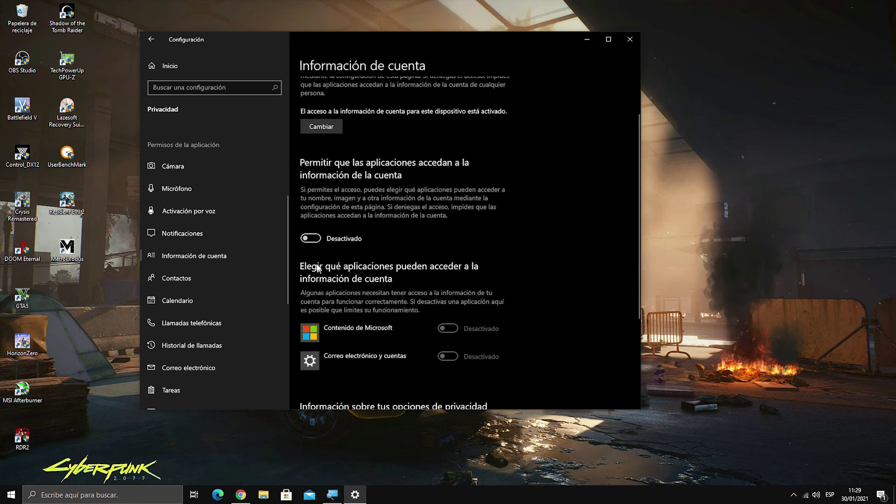
click(310, 240)
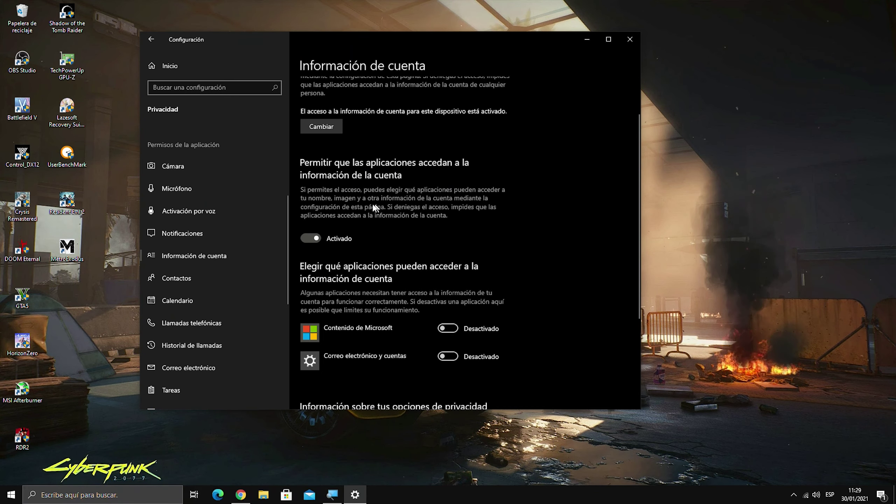
click(314, 239)
- In Activación por voz, switch apps' use of voice activation on, check the remaining options, and switch it back off
scroll(237, 230, up, 2)
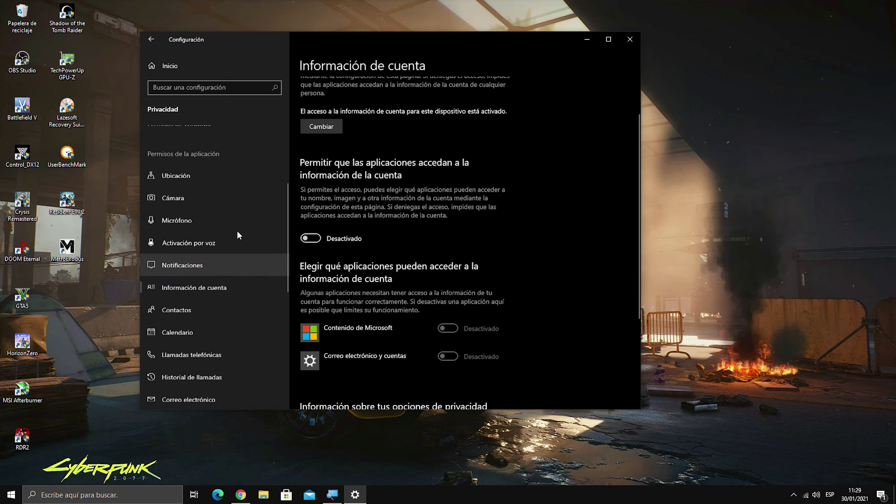
click(219, 252)
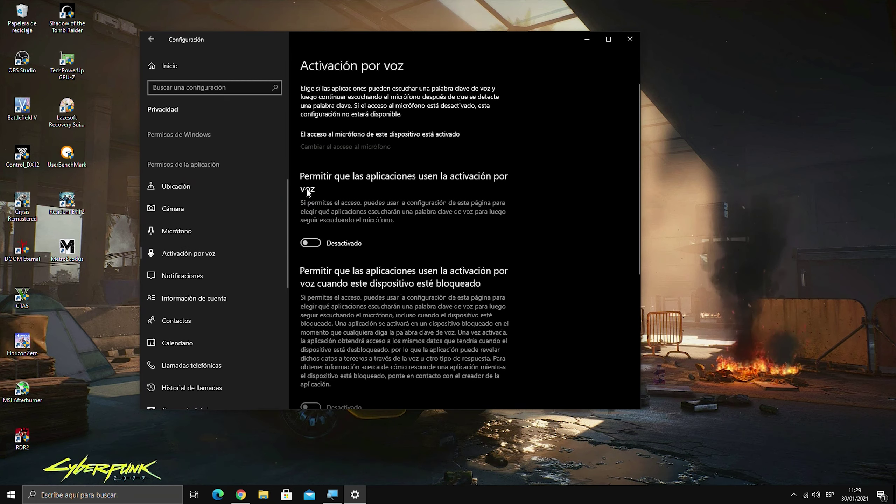
click(339, 247)
scroll(337, 263, down, 2)
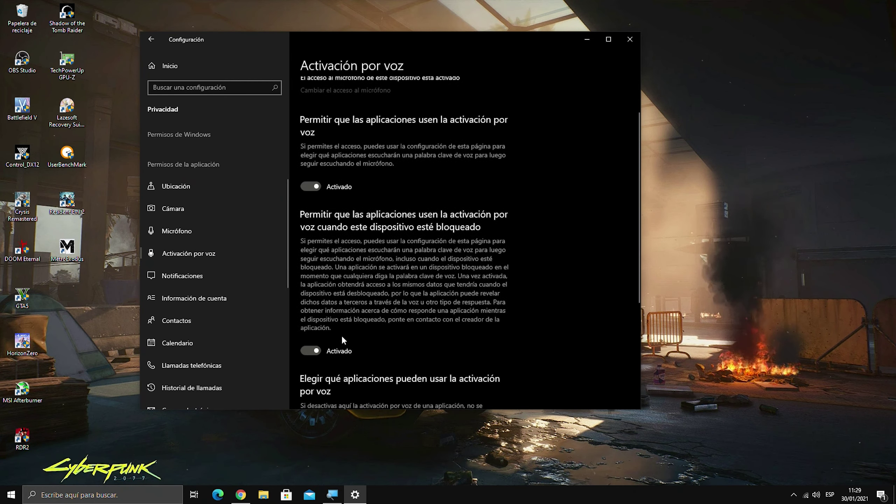
scroll(345, 331, down, 7)
scroll(380, 321, up, 7)
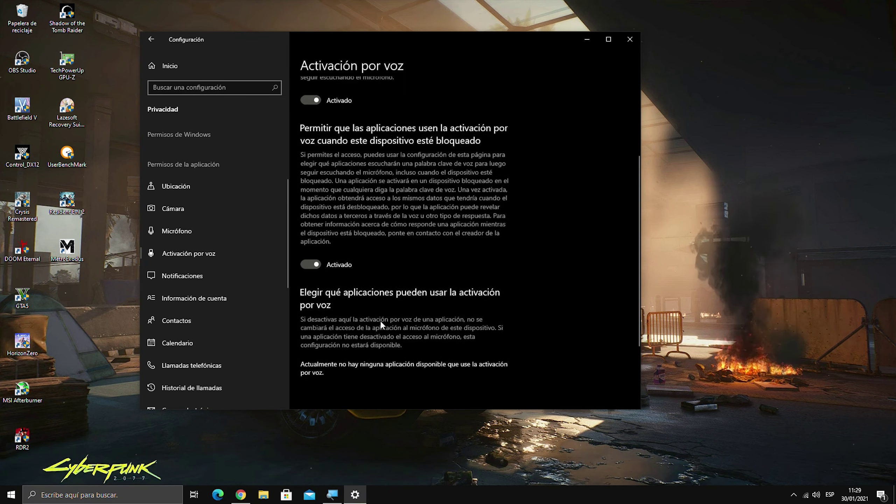
click(310, 187)
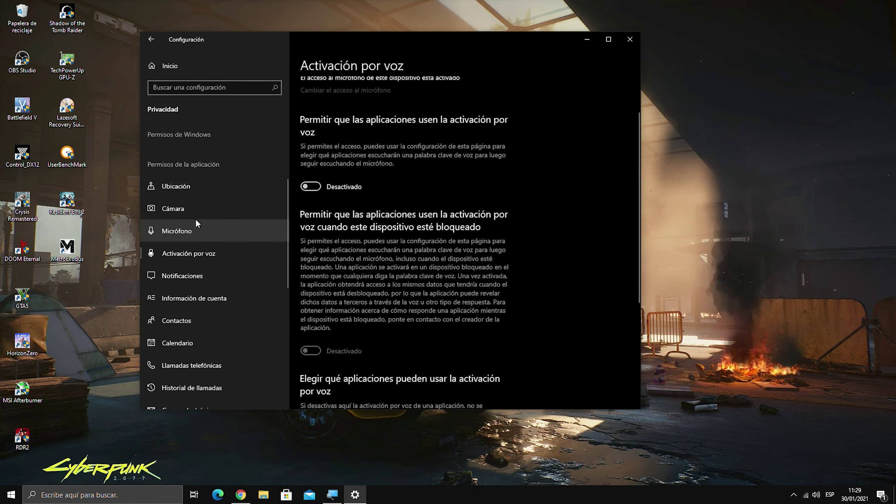
- Clear the activity history in the Historial de actividad privacy settings
scroll(199, 225, up, 1)
scroll(221, 224, up, 2)
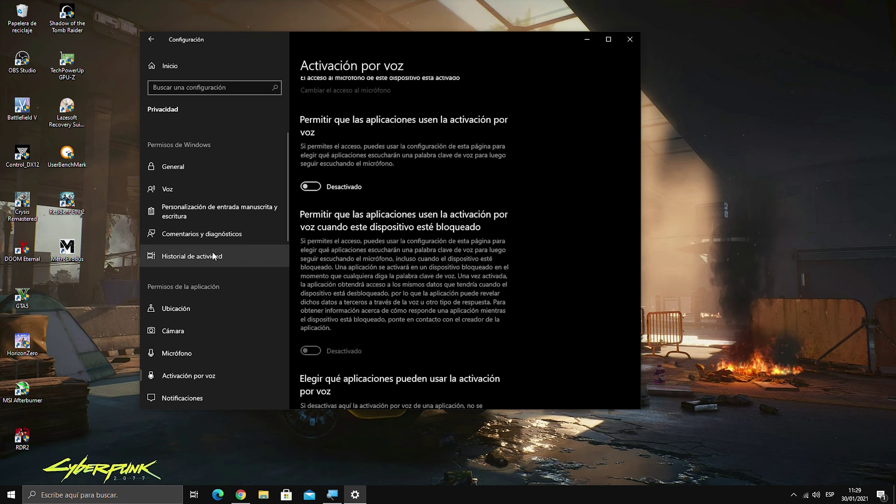
click(221, 256)
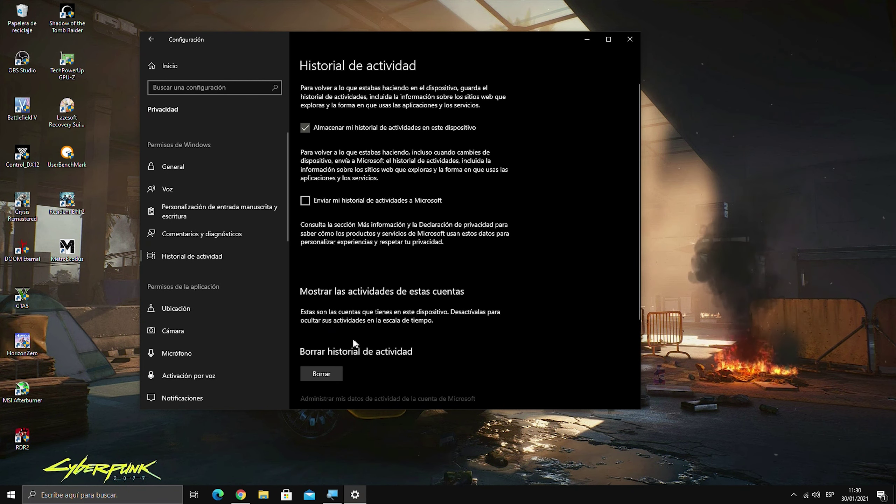
scroll(345, 367, down, 3)
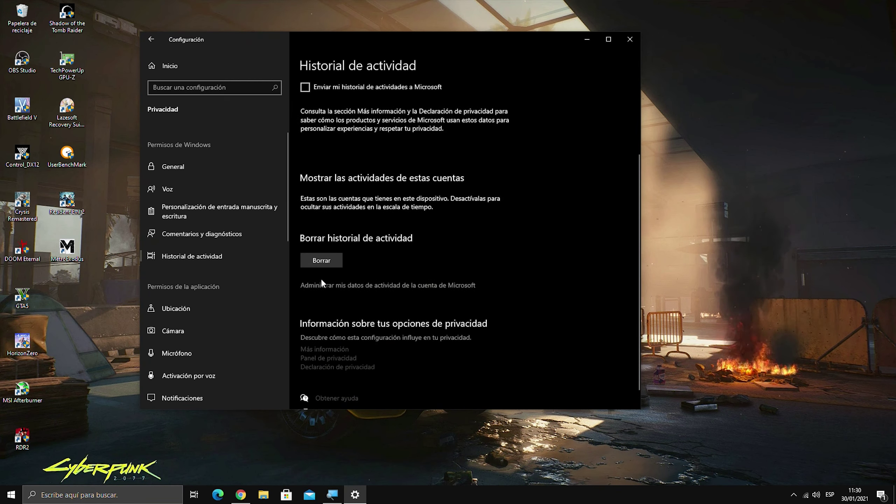
click(318, 259)
click(298, 235)
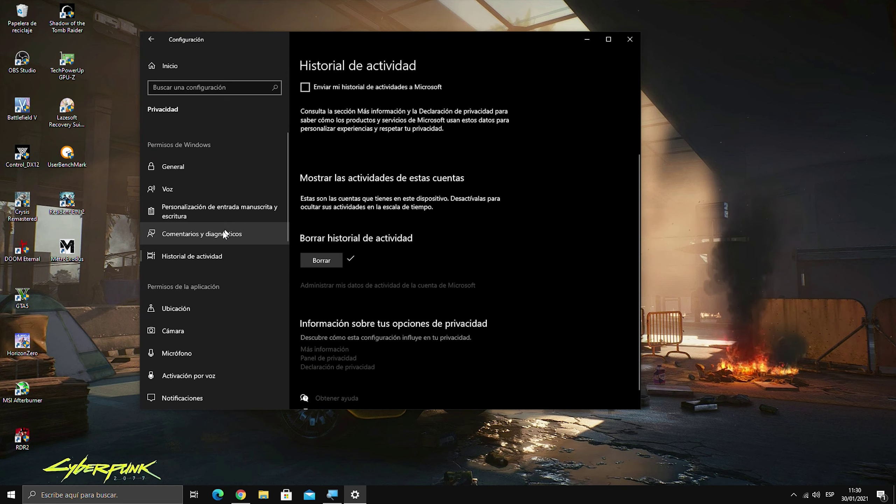
- Review the Comentarios y diagnósticos and General privacy options, and close Configuración
click(205, 235)
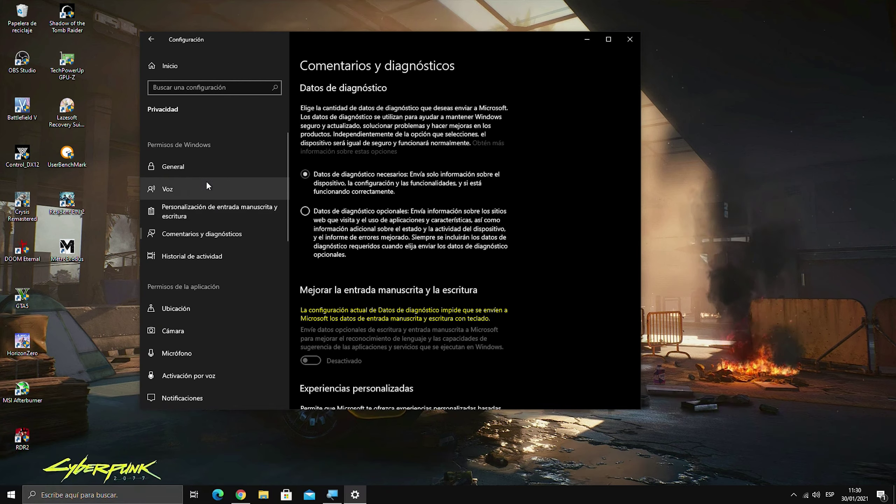
click(207, 169)
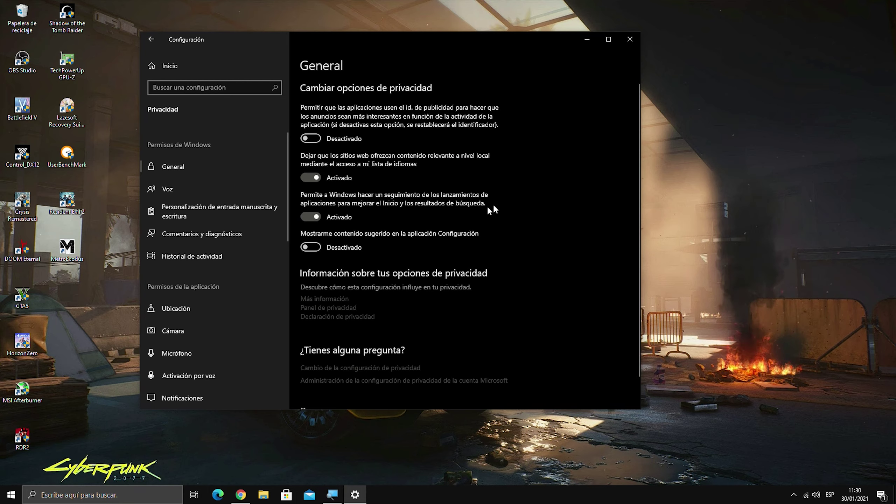
scroll(199, 277, down, 4)
scroll(208, 283, up, 5)
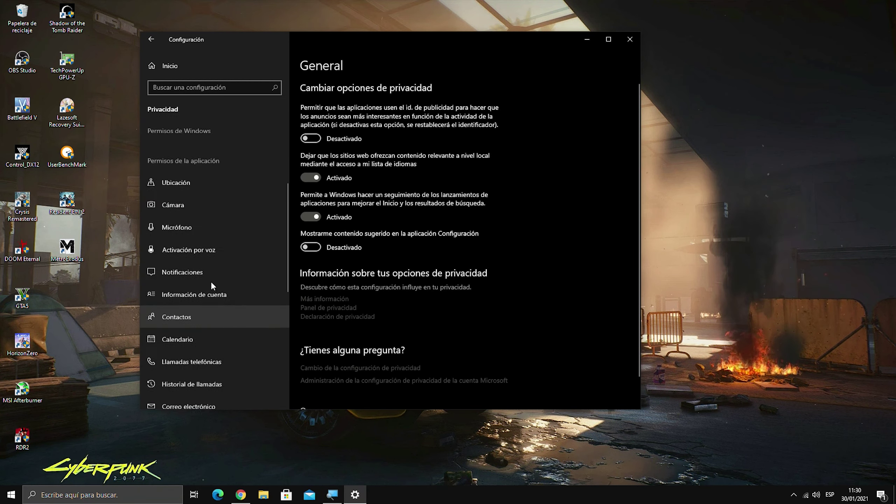
click(623, 40)
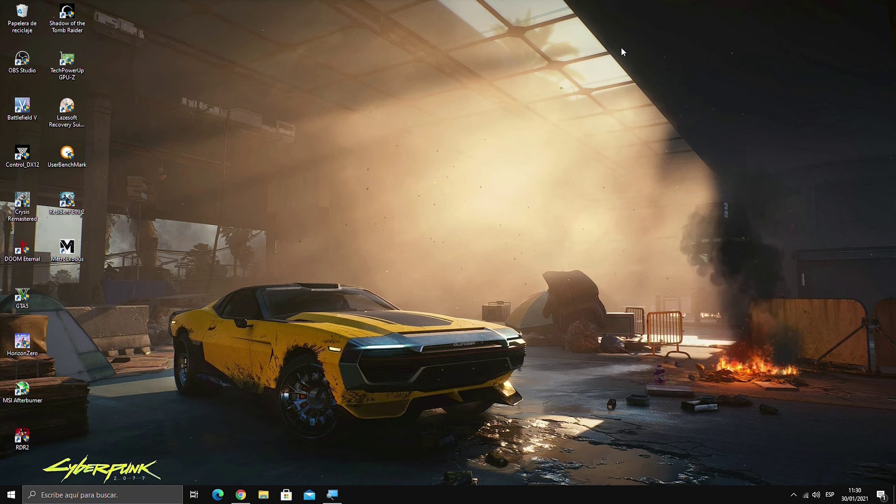